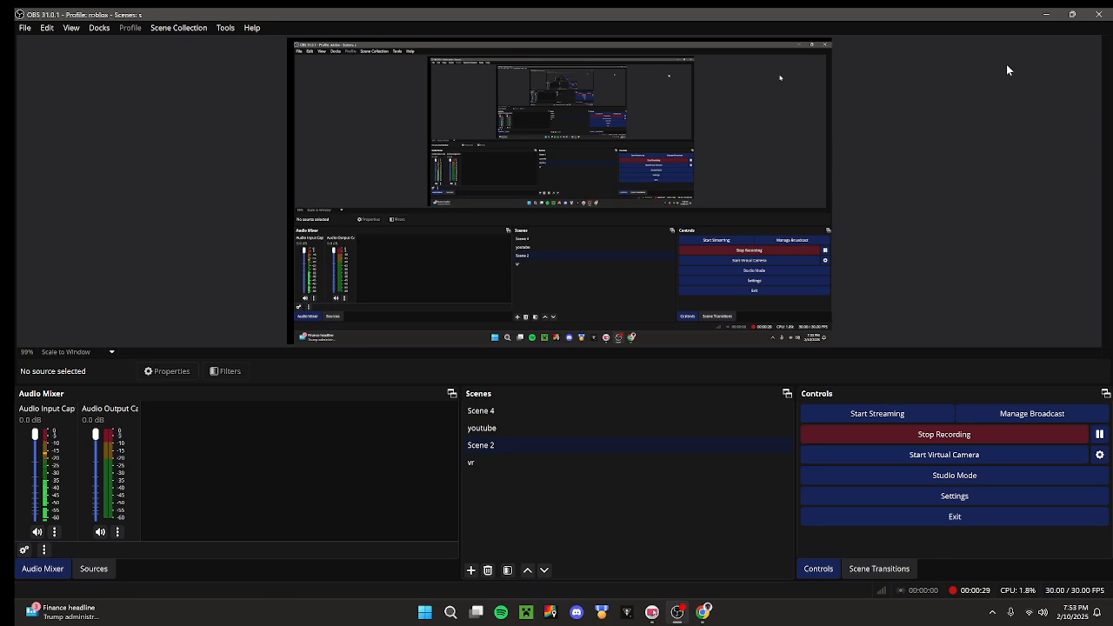
Switch to Chrome and open the Google Sites home page from the search results.
{"action": "left_click", "coordinate": [1047, 14]}
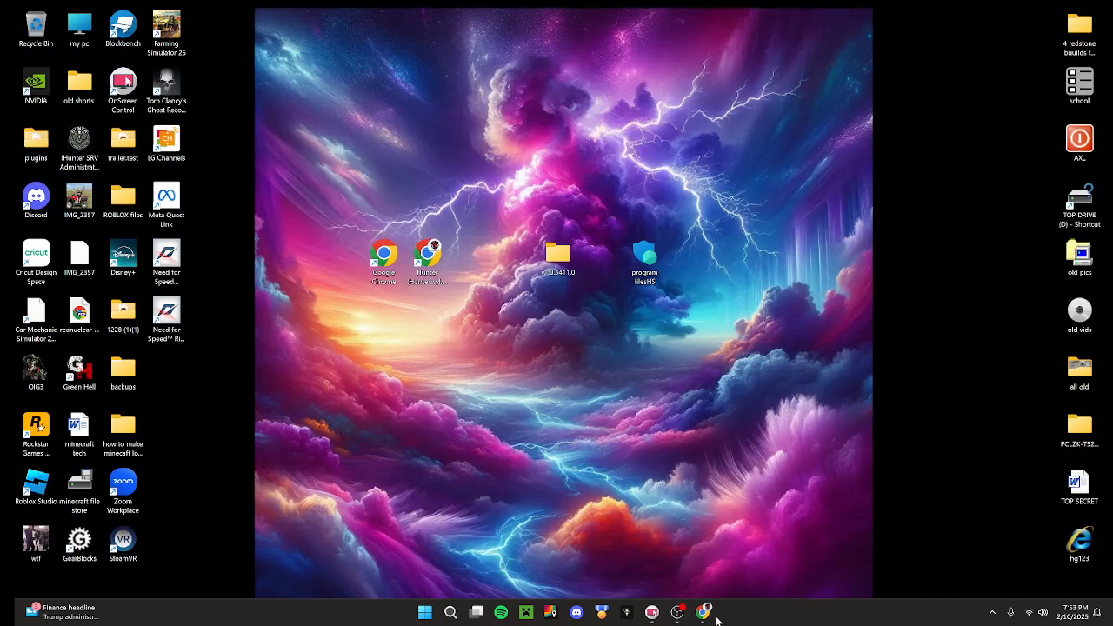
{"action": "left_click", "coordinate": [704, 612]}
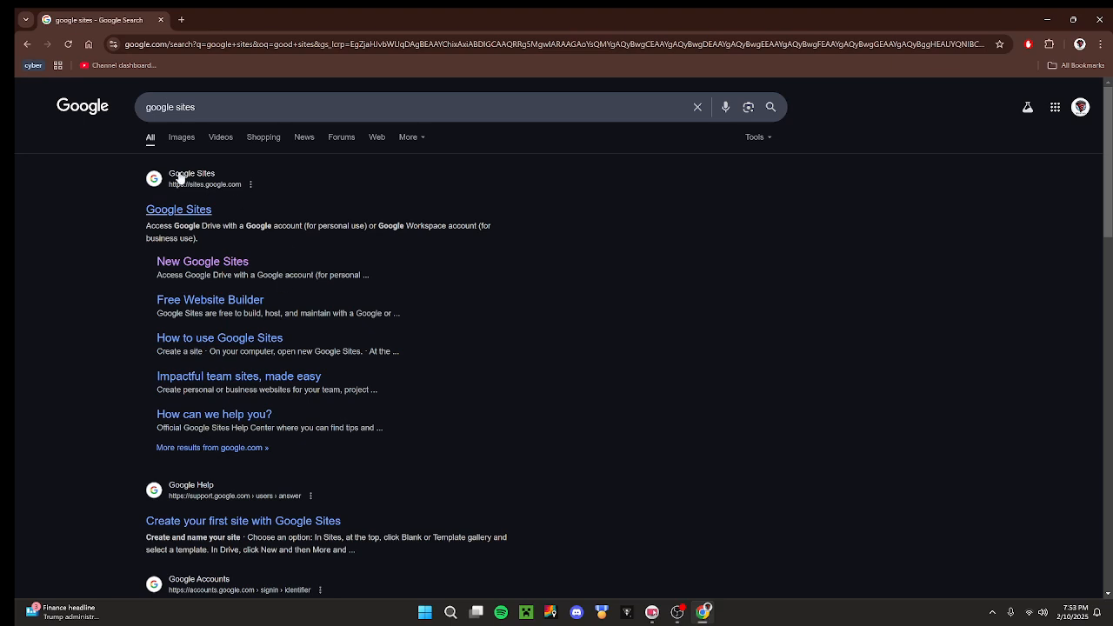
{"action": "left_click", "coordinate": [155, 210]}
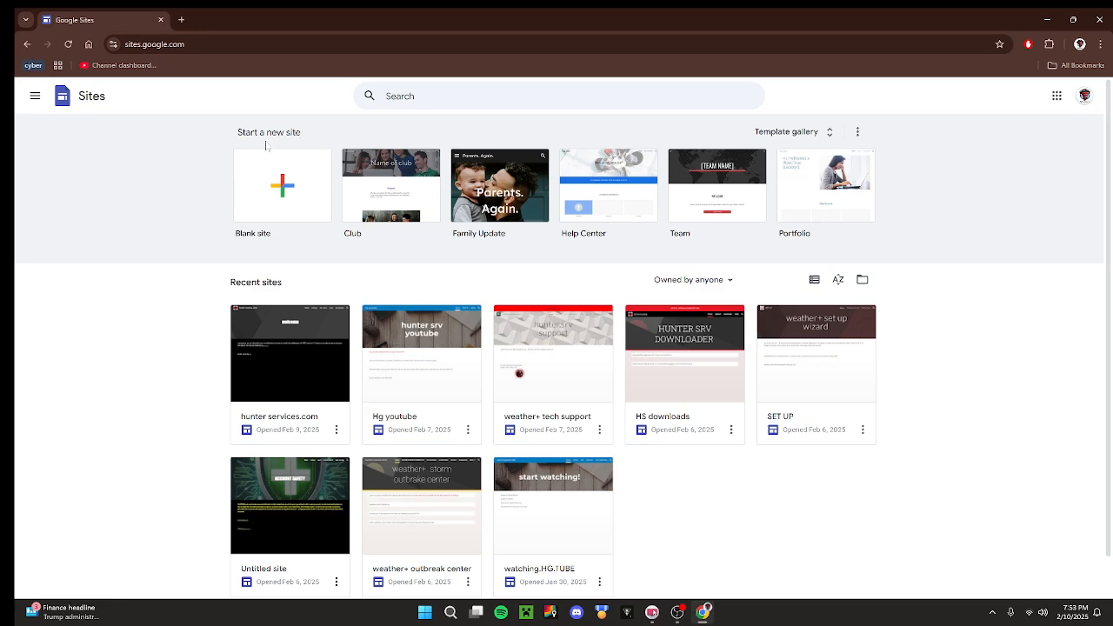
Browse the template gallery, create a new site from the Blank site template, and dismiss the template suggestion.
{"action": "left_click", "coordinate": [818, 132]}
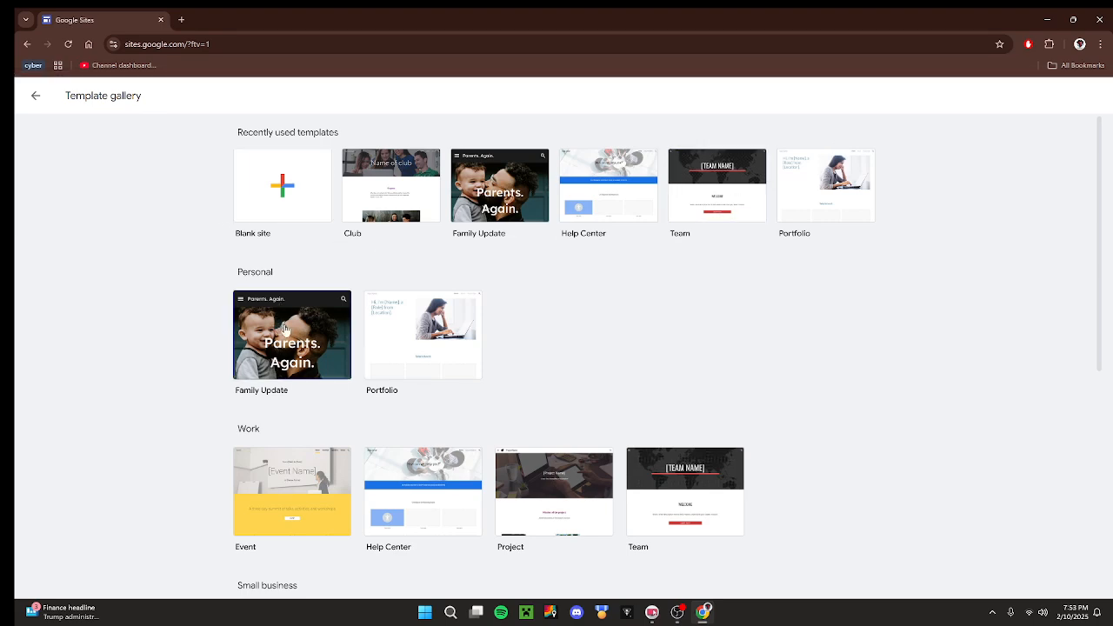
{"action": "scroll", "coordinate": [381, 354], "scroll_direction": "down", "scroll_amount": 2}
{"action": "scroll", "coordinate": [265, 348], "scroll_direction": "down", "scroll_amount": 4}
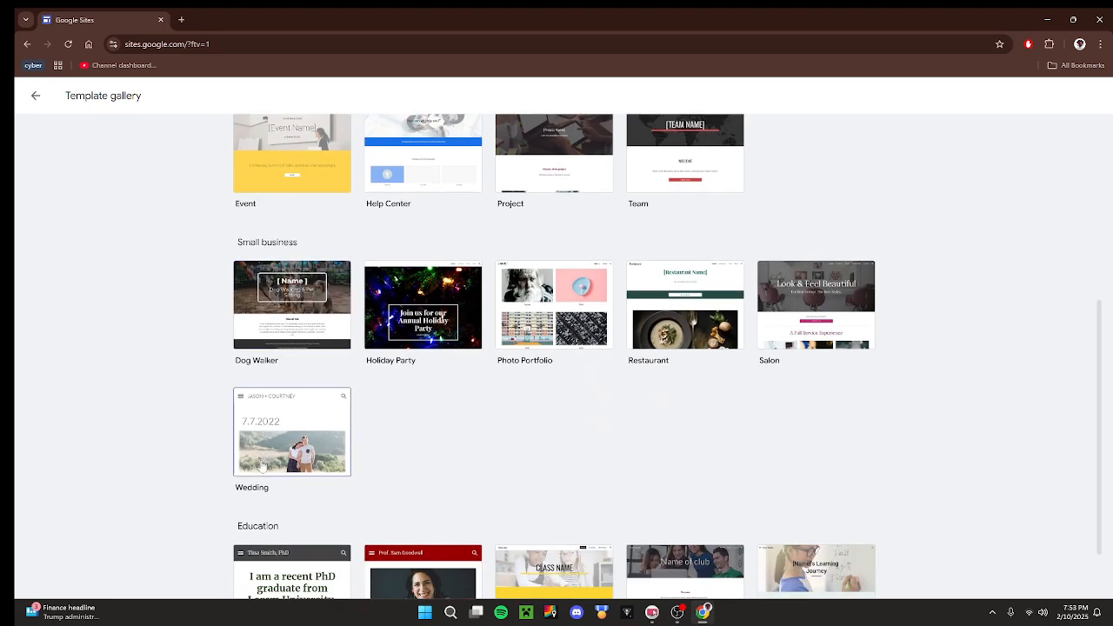
{"action": "scroll", "coordinate": [318, 500], "scroll_direction": "down", "scroll_amount": 1}
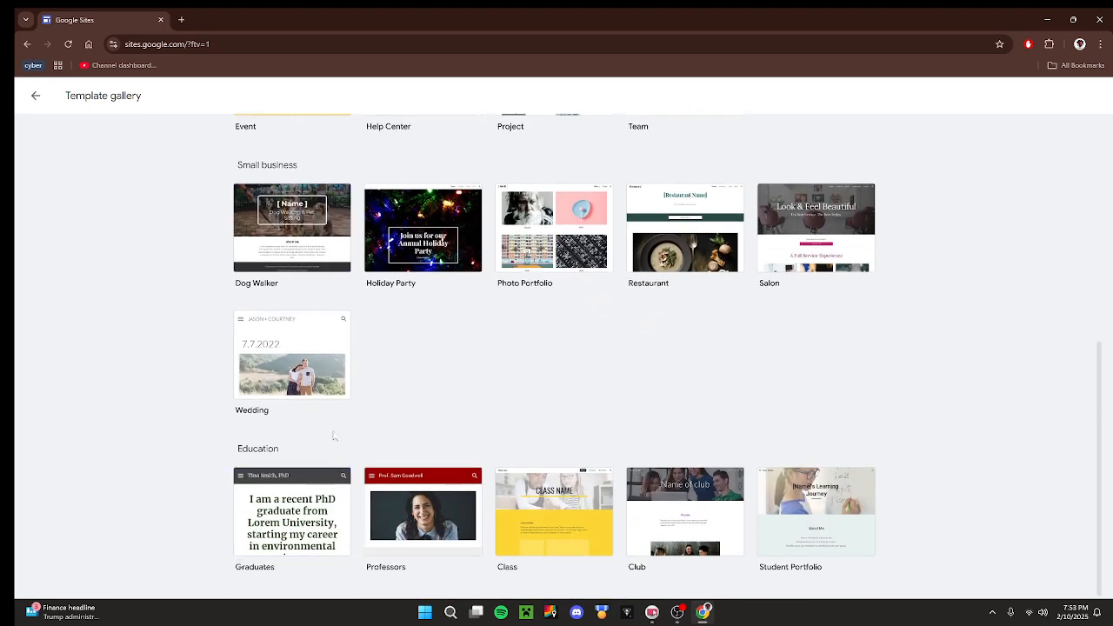
{"action": "scroll", "coordinate": [522, 426], "scroll_direction": "up", "scroll_amount": 4}
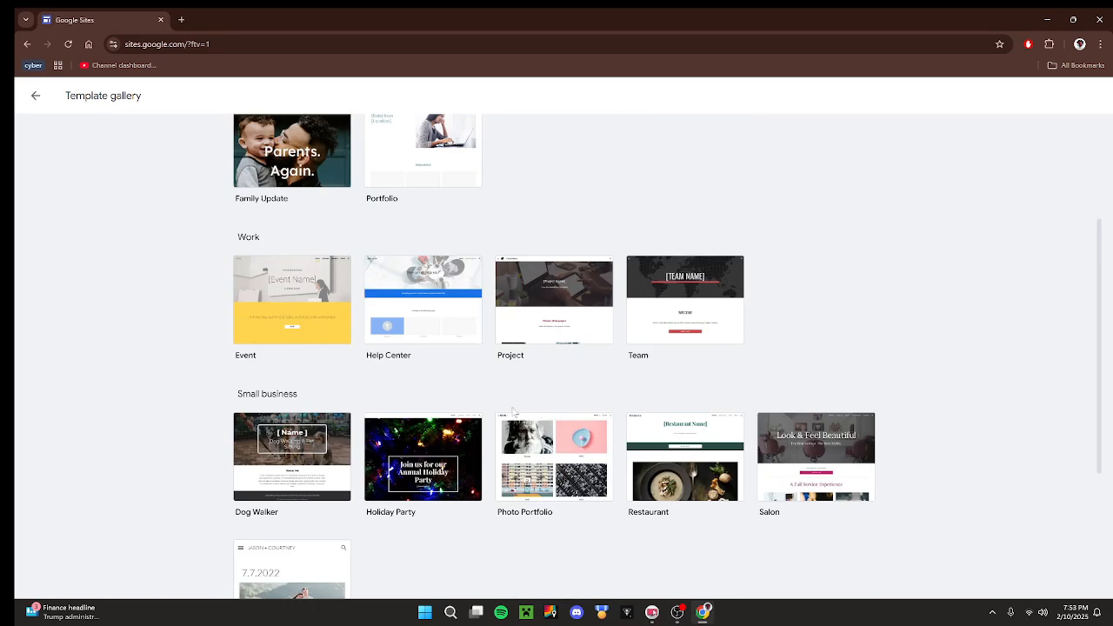
{"action": "scroll", "coordinate": [479, 418], "scroll_direction": "up", "scroll_amount": 3}
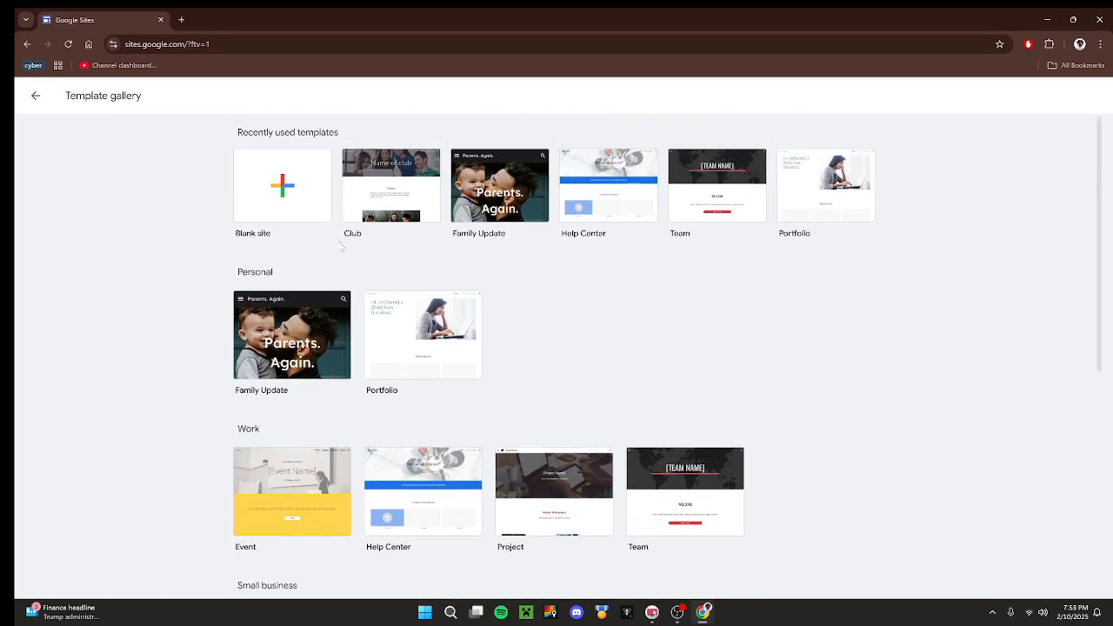
{"action": "left_click", "coordinate": [301, 208]}
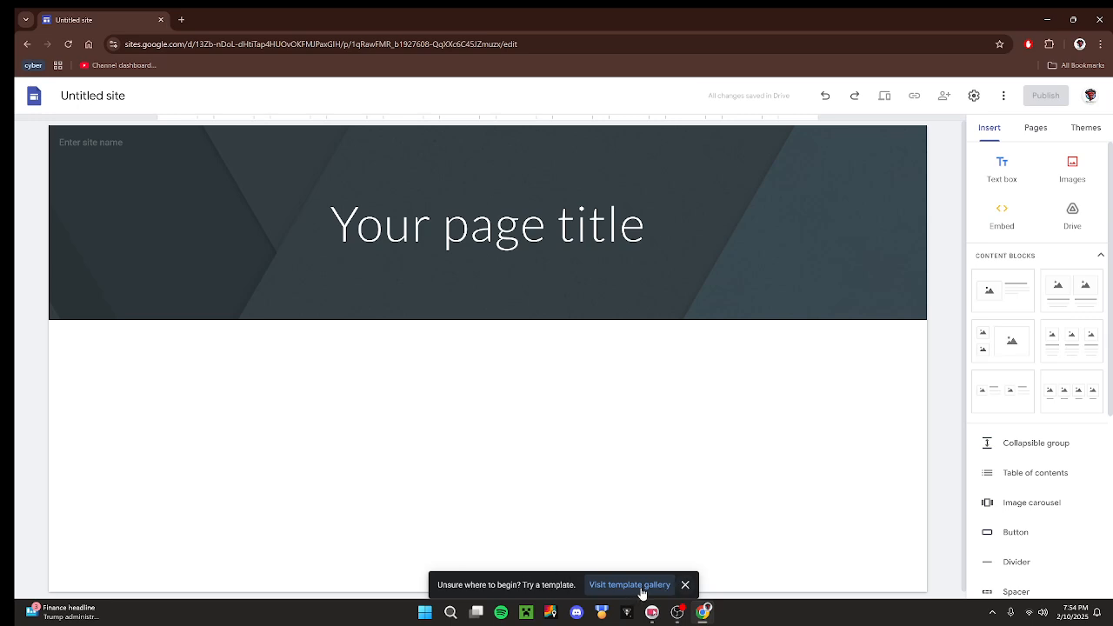
{"action": "left_click", "coordinate": [684, 584]}
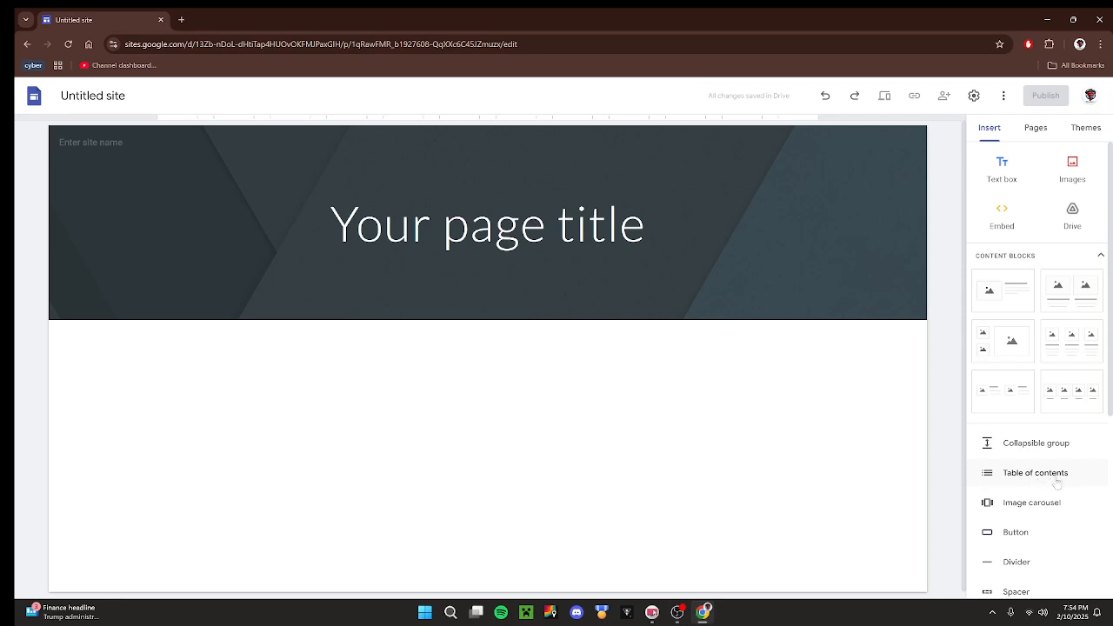
Look over the elements that can be inserted in the site and its list of pages.
{"action": "scroll", "coordinate": [1055, 594], "scroll_direction": "down", "scroll_amount": 1}
{"action": "scroll", "coordinate": [1055, 594], "scroll_direction": "down", "scroll_amount": 5}
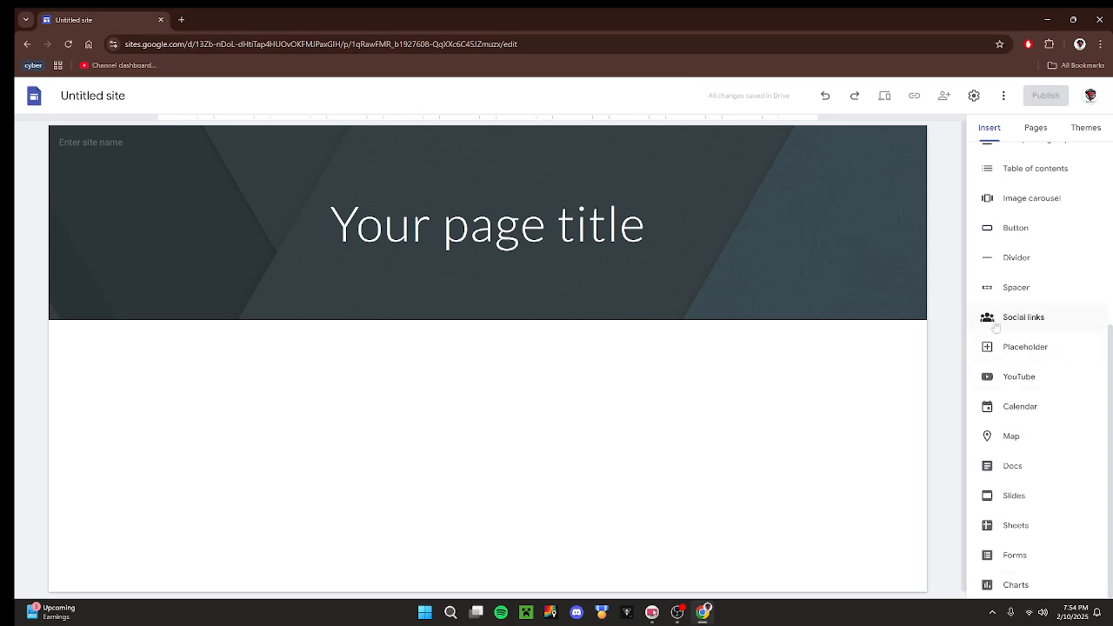
{"action": "scroll", "coordinate": [1005, 355], "scroll_direction": "up", "scroll_amount": 4}
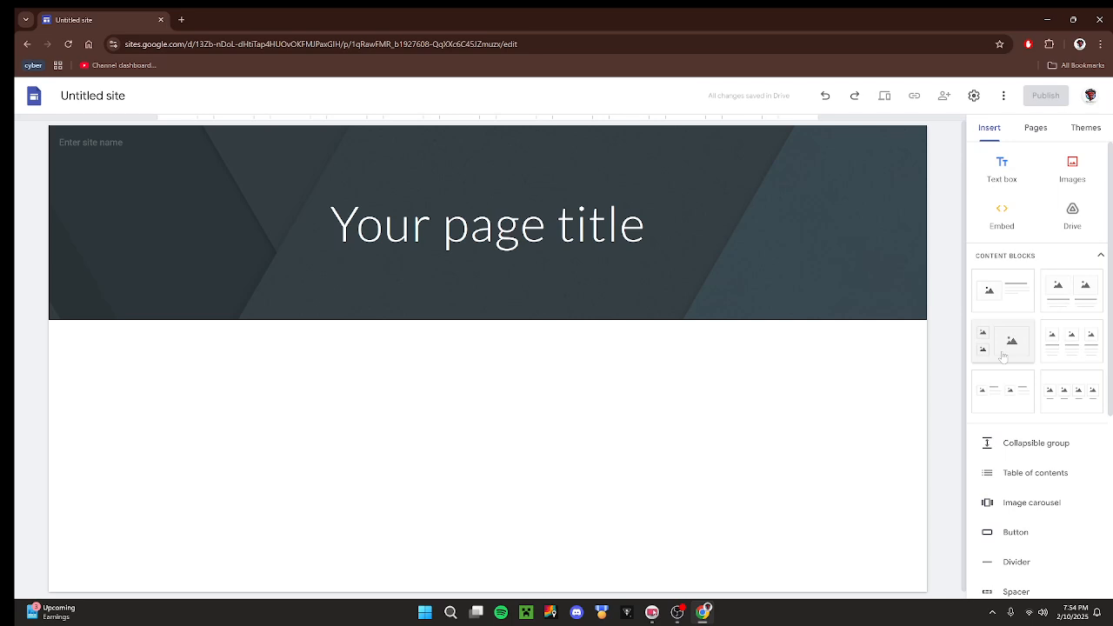
{"action": "left_click", "coordinate": [1036, 128]}
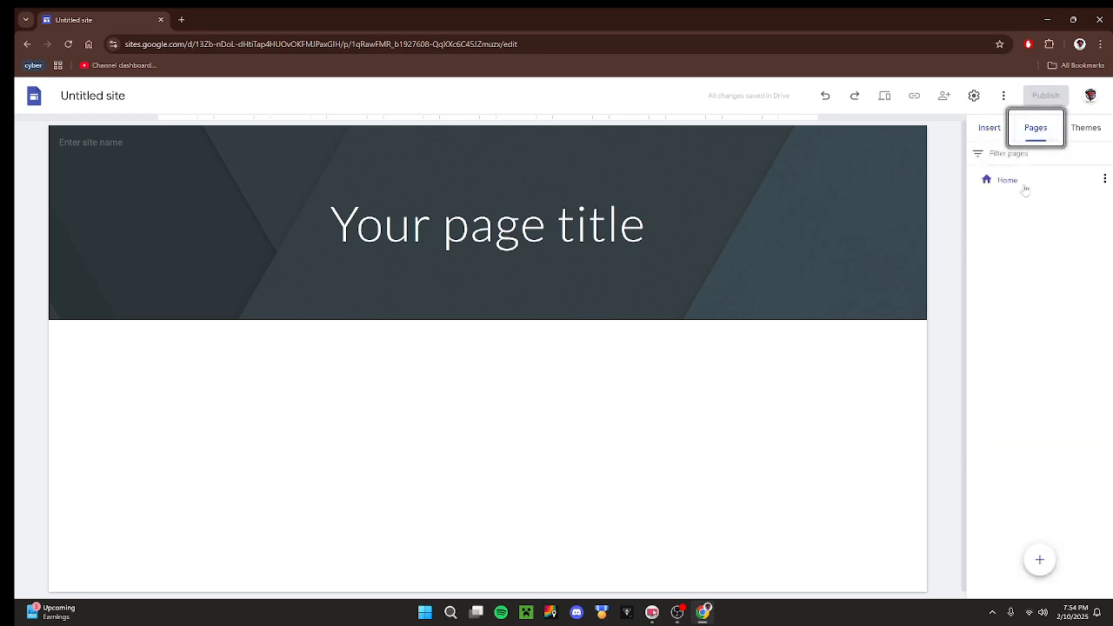
{"action": "mouse_move", "coordinate": [1040, 558]}
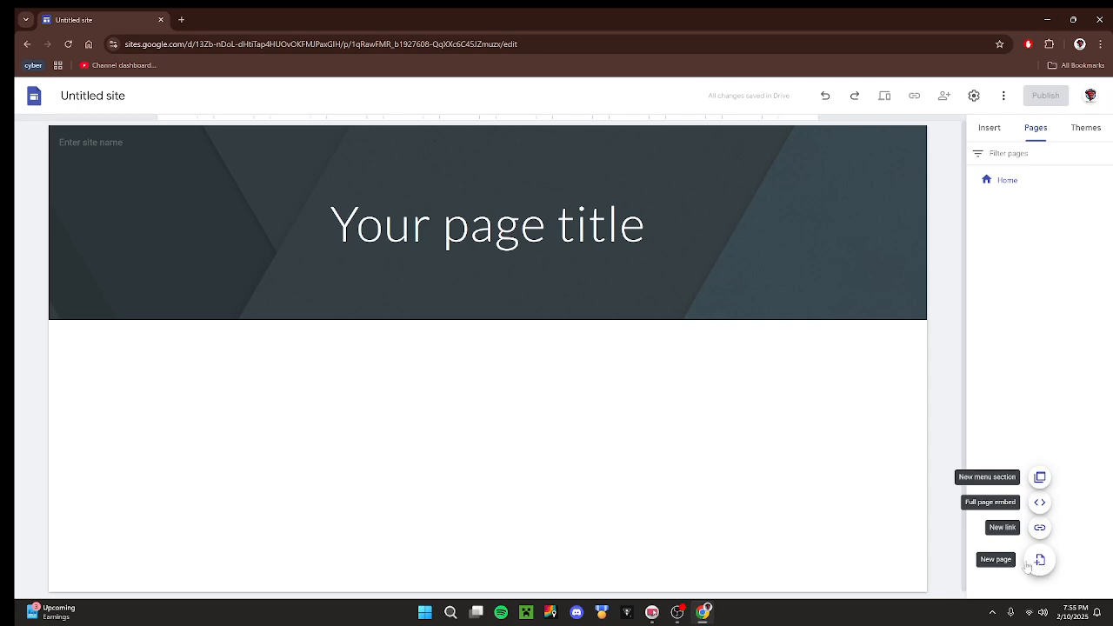
Apply the Aristotle theme to the site and check the page title's text.
{"action": "left_click", "coordinate": [1083, 130]}
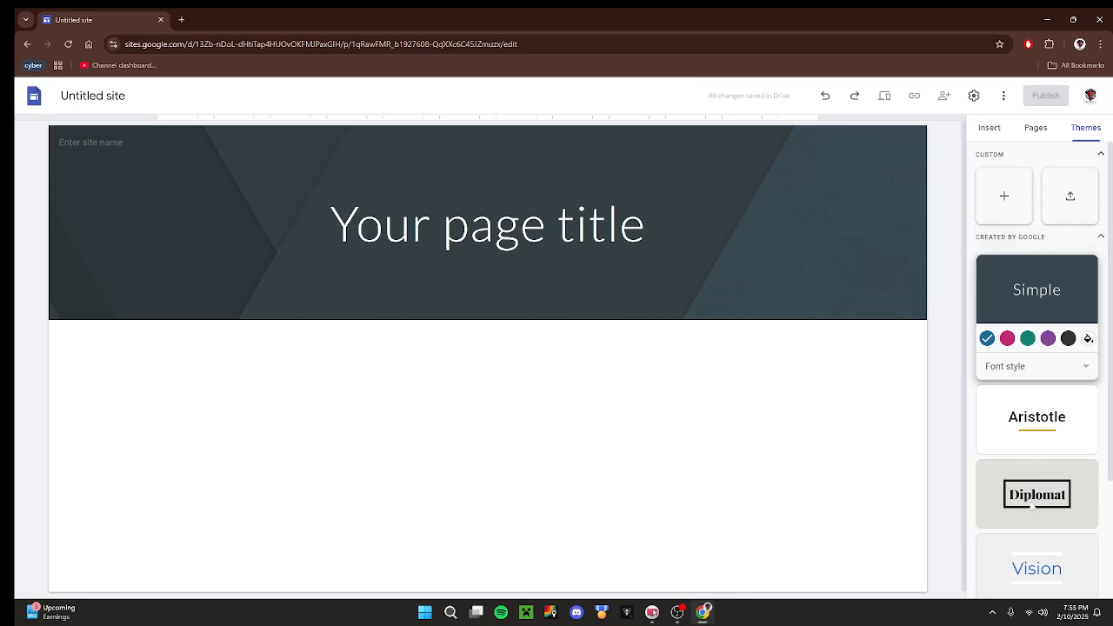
{"action": "scroll", "coordinate": [1032, 507], "scroll_direction": "down", "scroll_amount": 2}
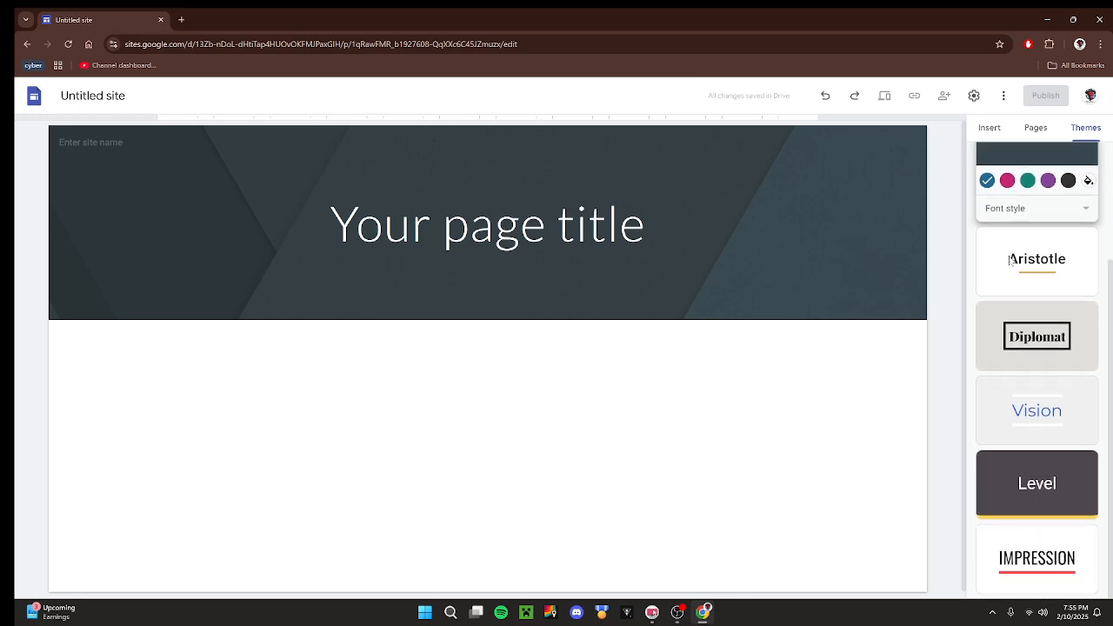
{"action": "left_click", "coordinate": [1009, 260]}
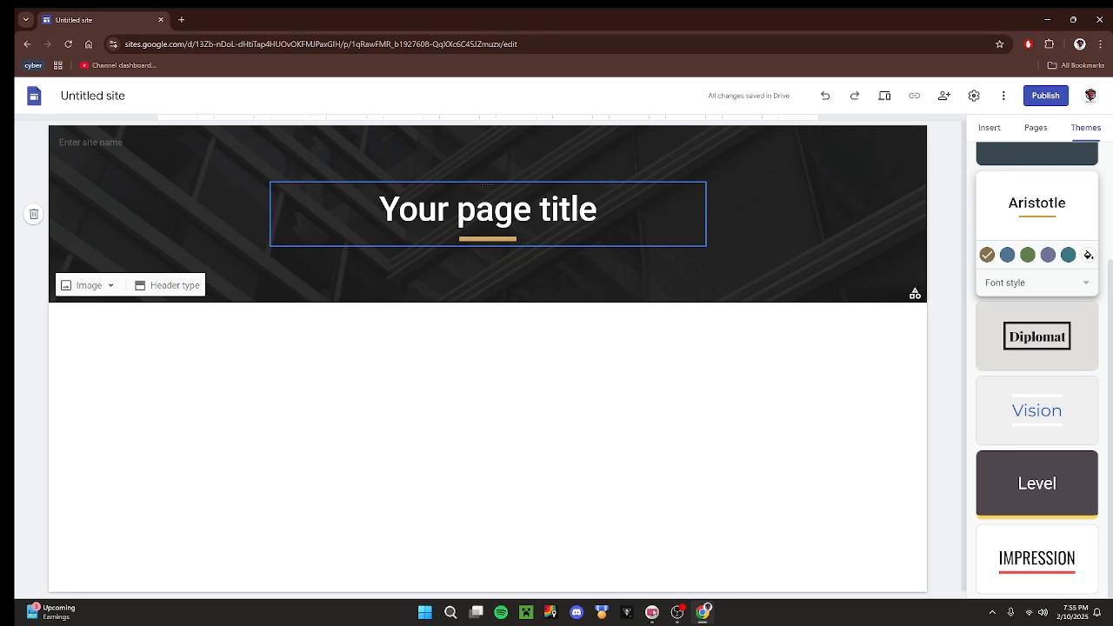
{"action": "left_click_drag", "start_coordinate": [380, 209], "coordinate": [597, 209]}
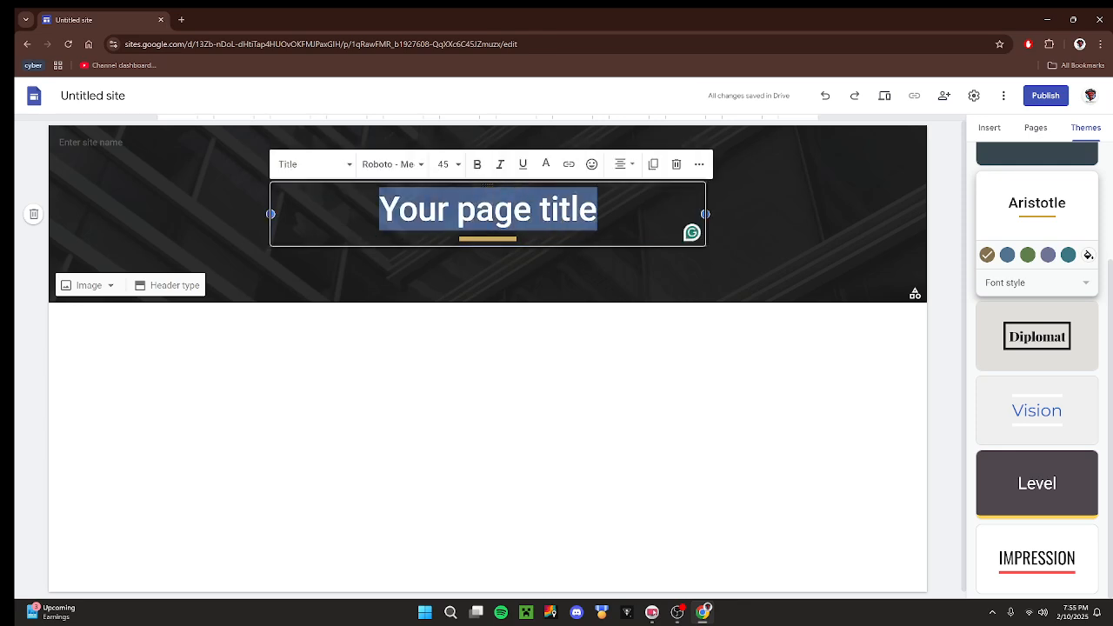
{"action": "left_click", "coordinate": [657, 350]}
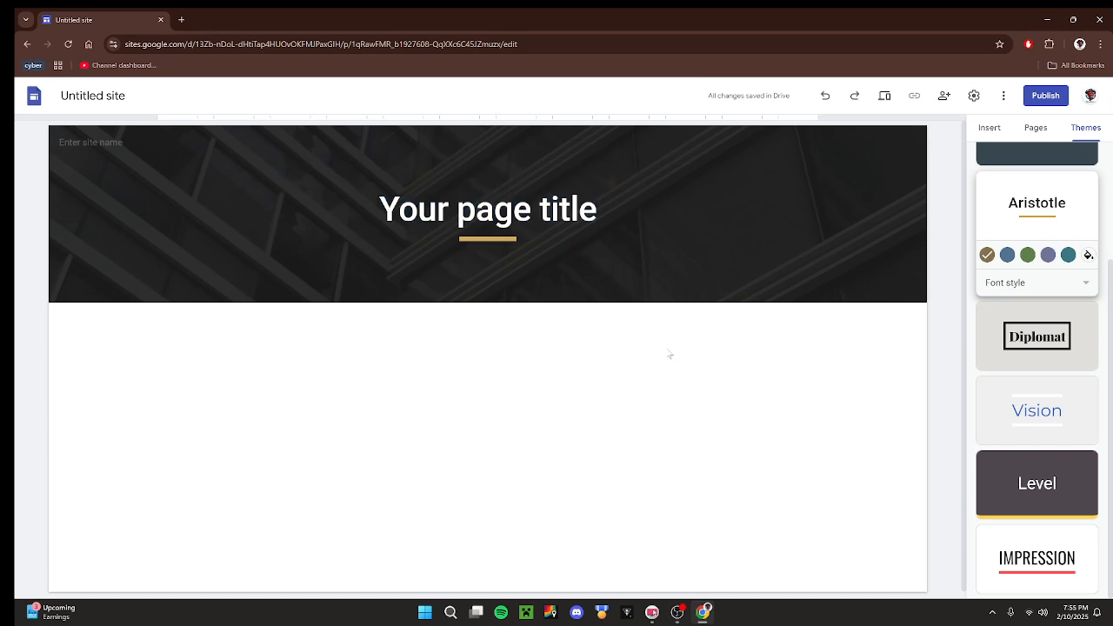
Try the Diplomat, Vision, Level and Impression themes on the site.
{"action": "left_click", "coordinate": [999, 369]}
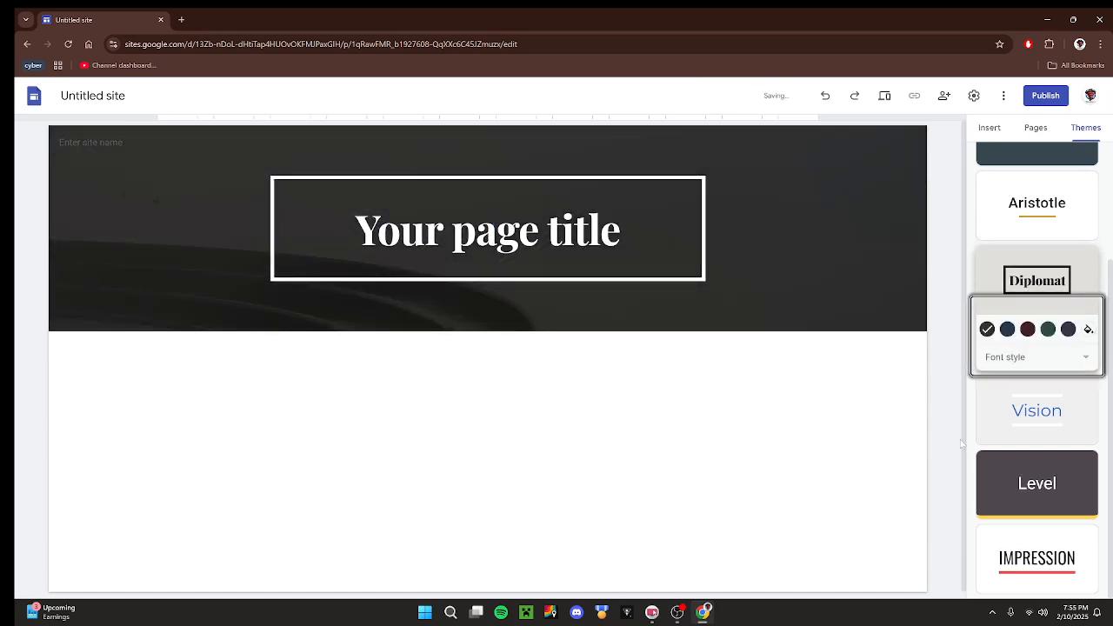
{"action": "left_click", "coordinate": [1023, 435]}
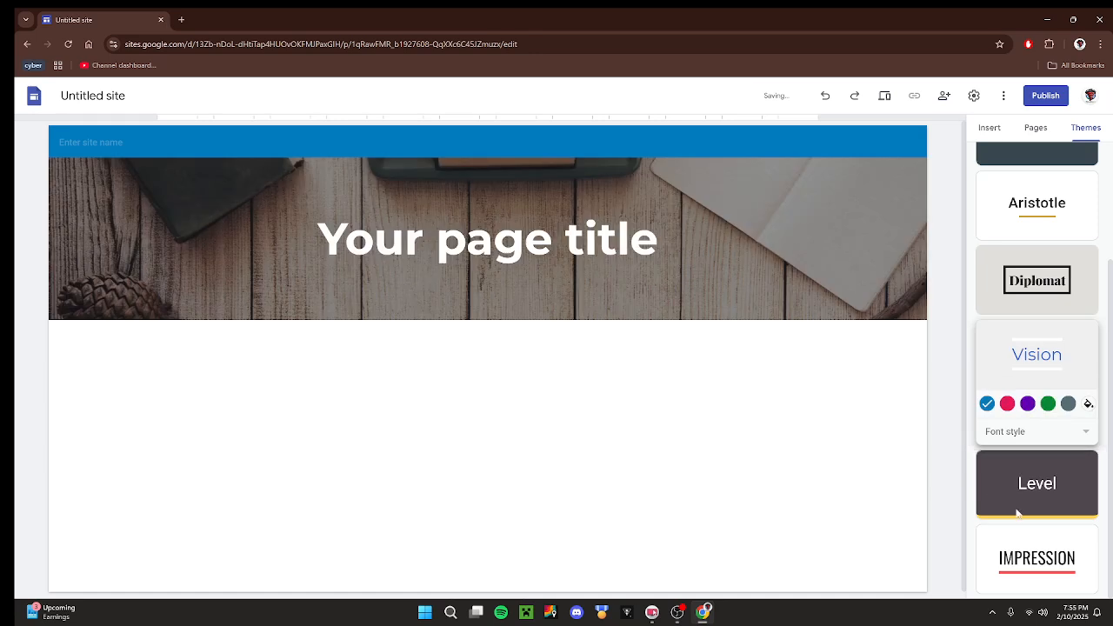
{"action": "left_click", "coordinate": [1032, 517]}
{"action": "left_click", "coordinate": [1017, 551]}
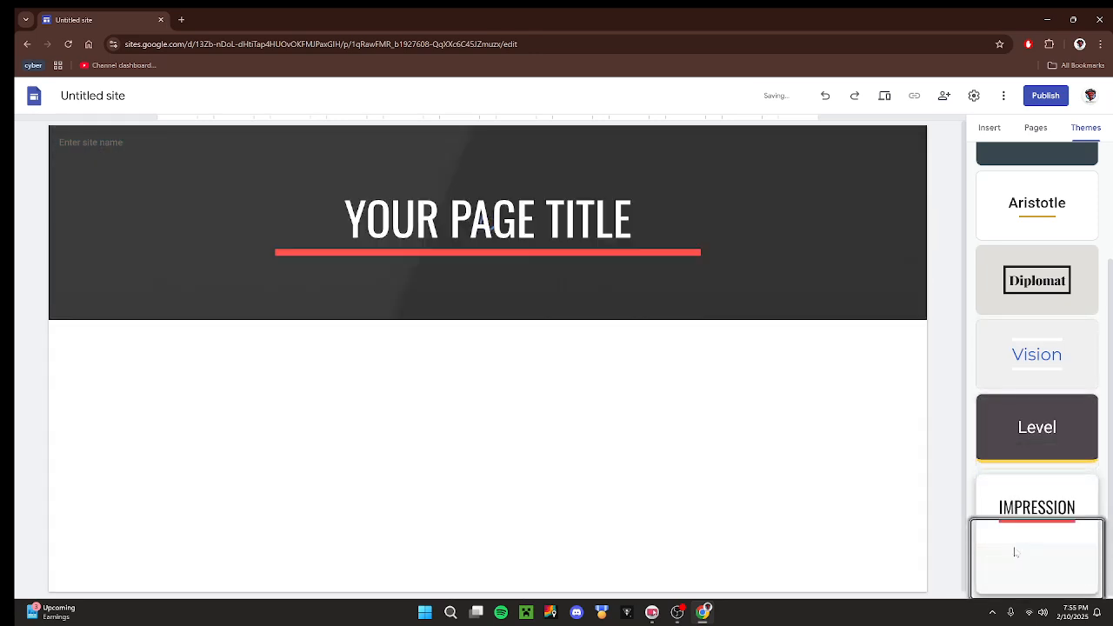
{"action": "scroll", "coordinate": [1014, 547], "scroll_direction": "up", "scroll_amount": 3}
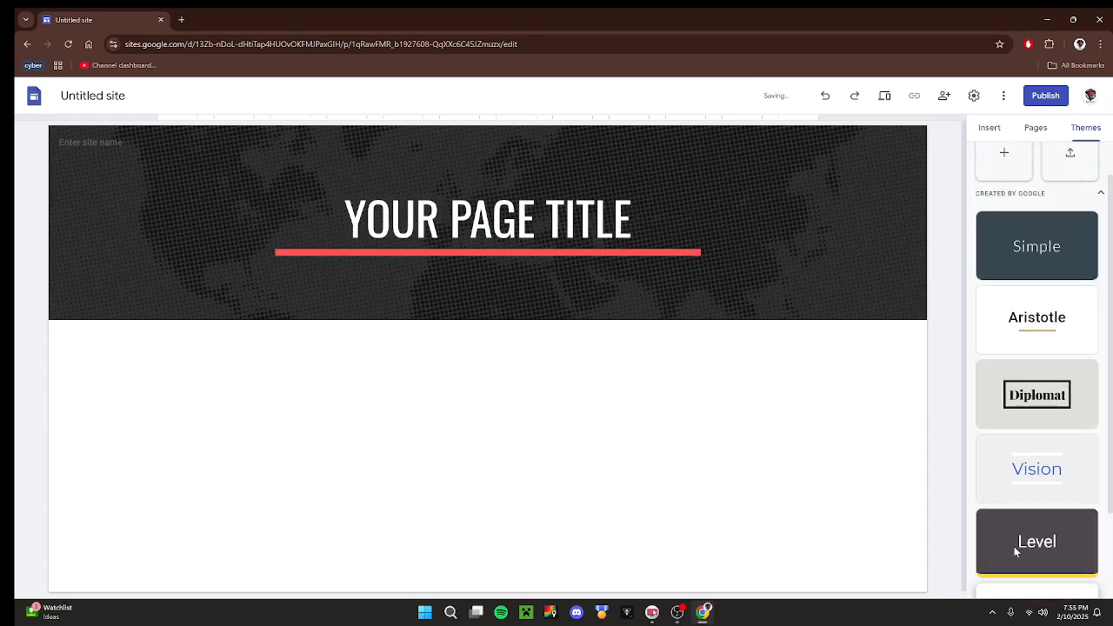
{"action": "left_click", "coordinate": [1022, 494]}
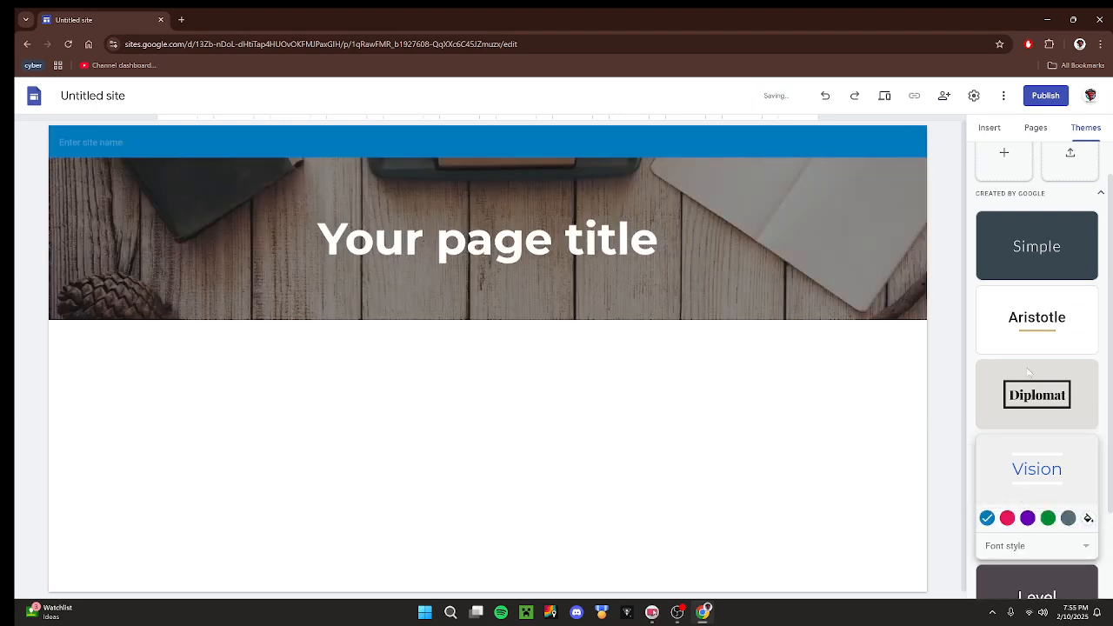
{"action": "left_click", "coordinate": [1053, 438]}
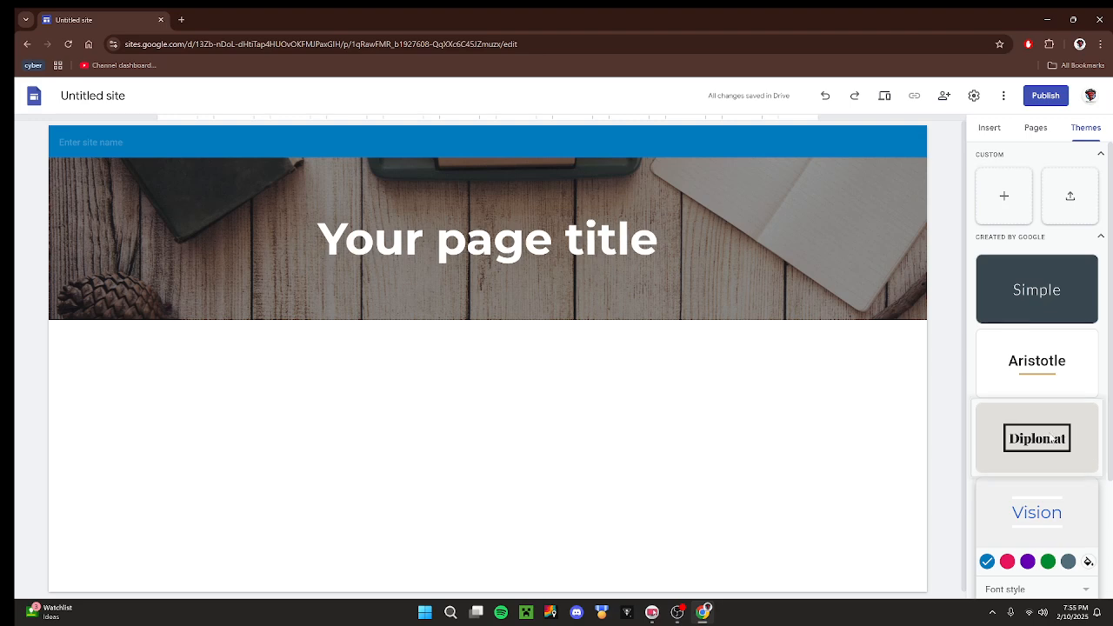
Switch the site back to the Aristotle theme, and view the custom theme creation dialog before cancelling it.
{"action": "left_click", "coordinate": [1037, 365]}
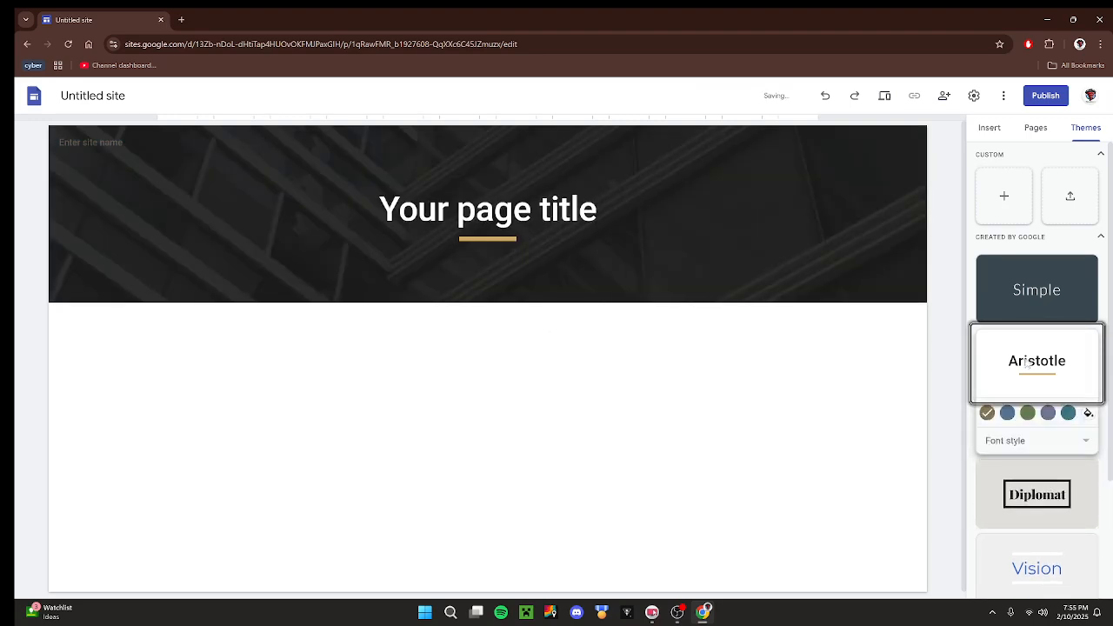
{"action": "left_click", "coordinate": [1041, 312]}
{"action": "left_click", "coordinate": [1032, 400]}
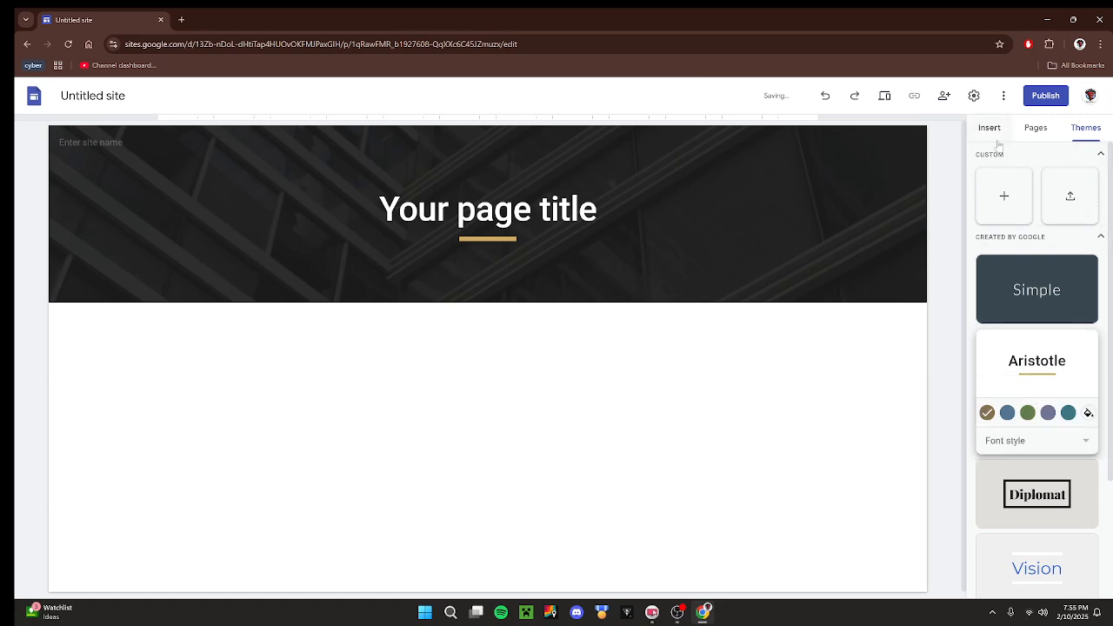
{"action": "left_click", "coordinate": [1001, 199]}
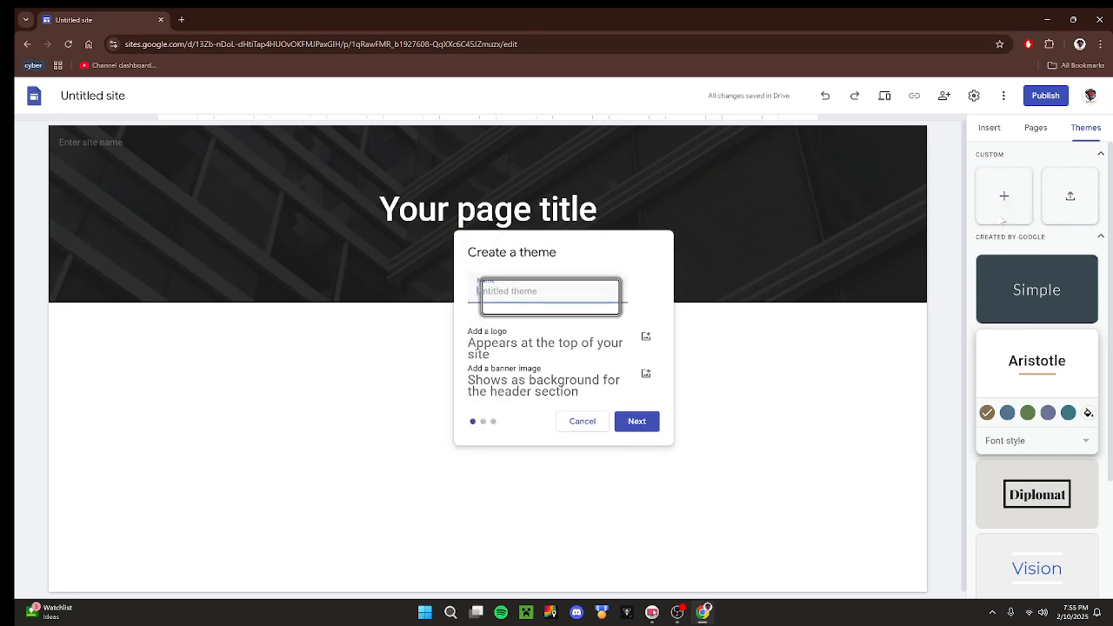
{"action": "left_click", "coordinate": [583, 421]}
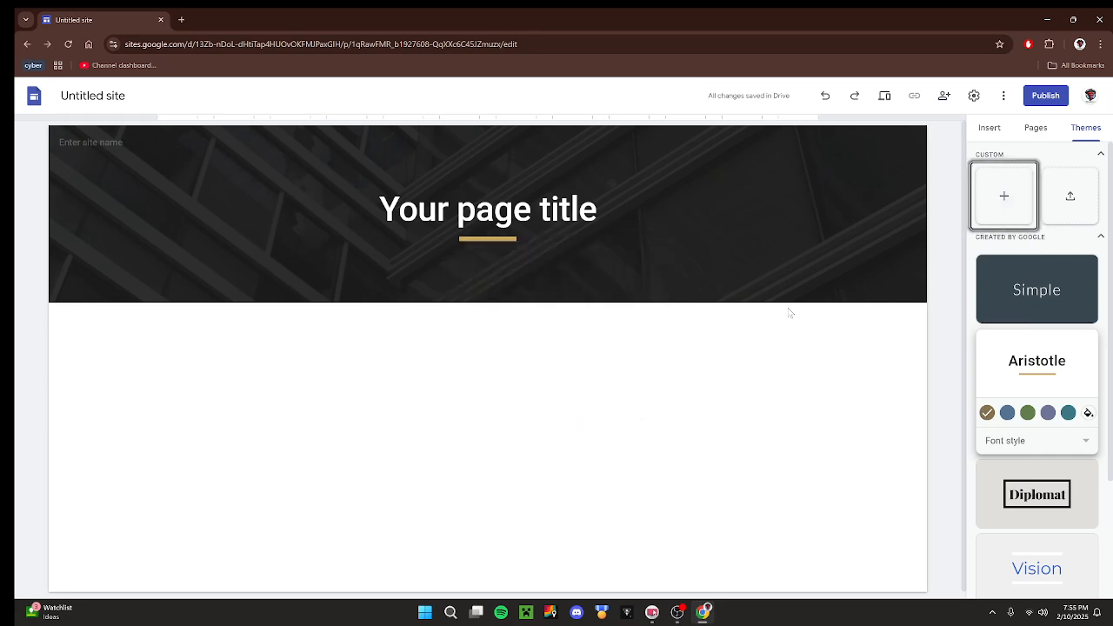
Open the image selection for the page header and look through the Gallery, By URL, Google Images, Photos and Google Drive sources.
{"action": "left_click", "coordinate": [988, 128]}
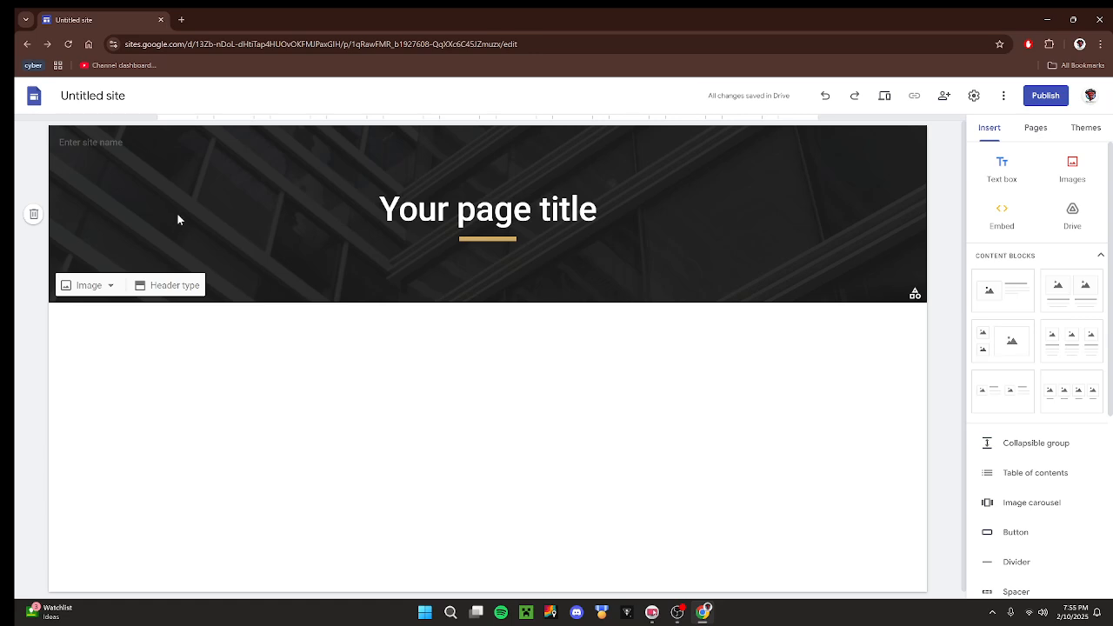
{"action": "left_click", "coordinate": [87, 285]}
{"action": "left_click", "coordinate": [115, 351]}
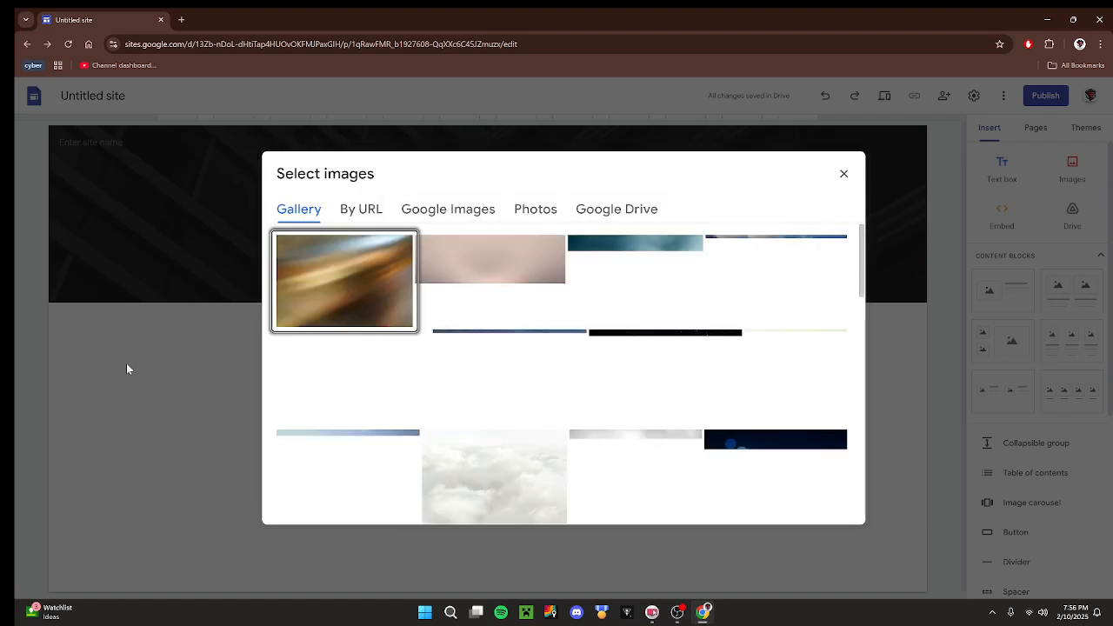
{"action": "scroll", "coordinate": [474, 346], "scroll_direction": "down", "scroll_amount": 1}
{"action": "scroll", "coordinate": [474, 345], "scroll_direction": "down", "scroll_amount": 20}
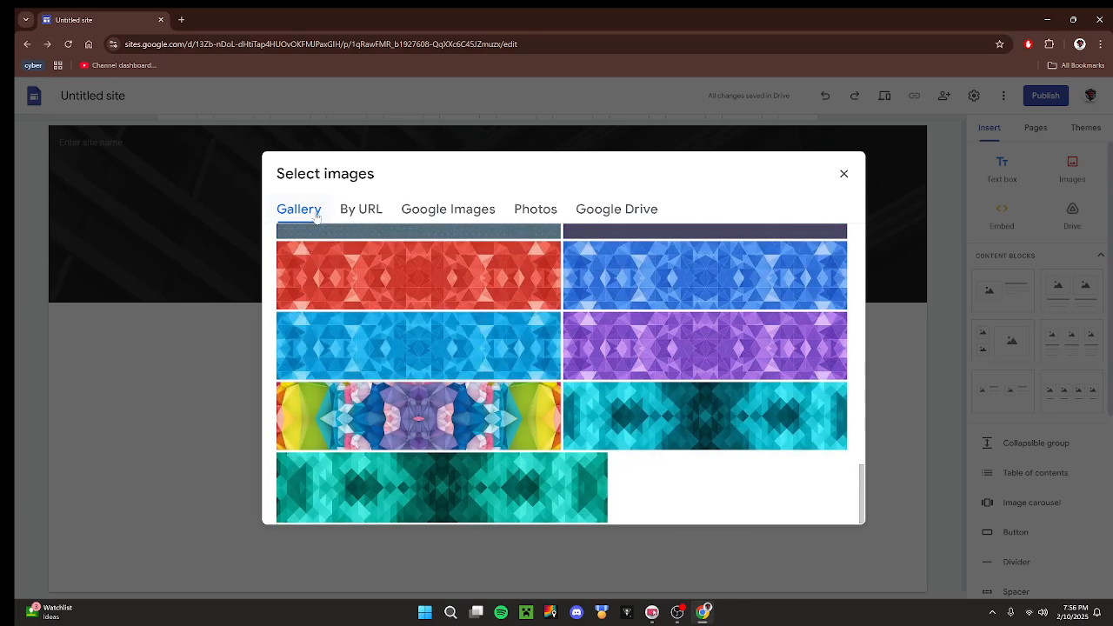
{"action": "left_click", "coordinate": [369, 212]}
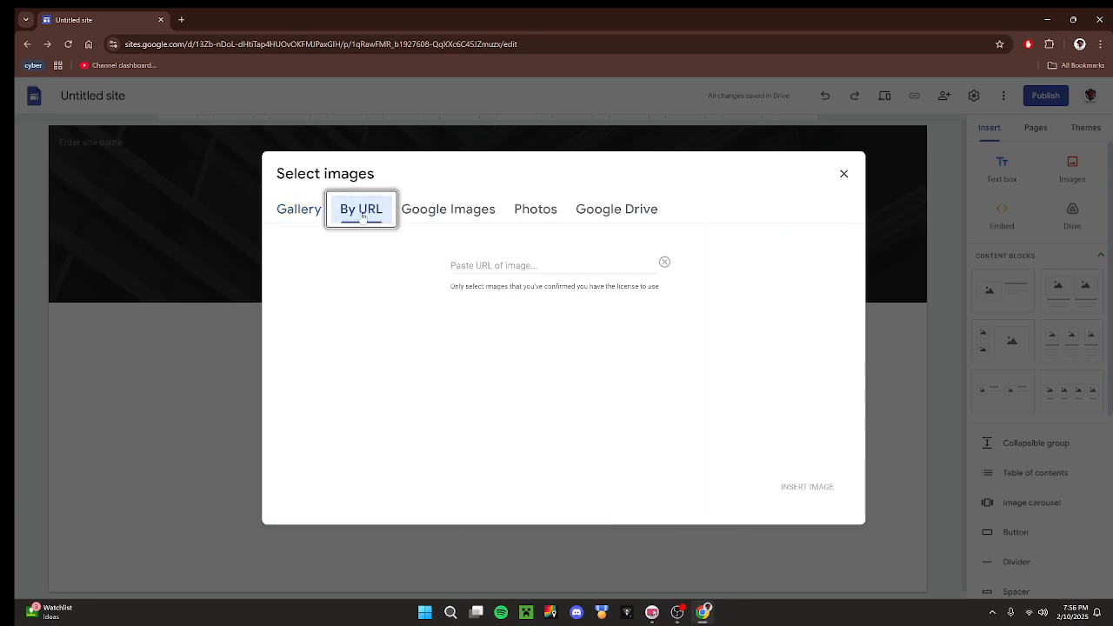
{"action": "left_click", "coordinate": [424, 216]}
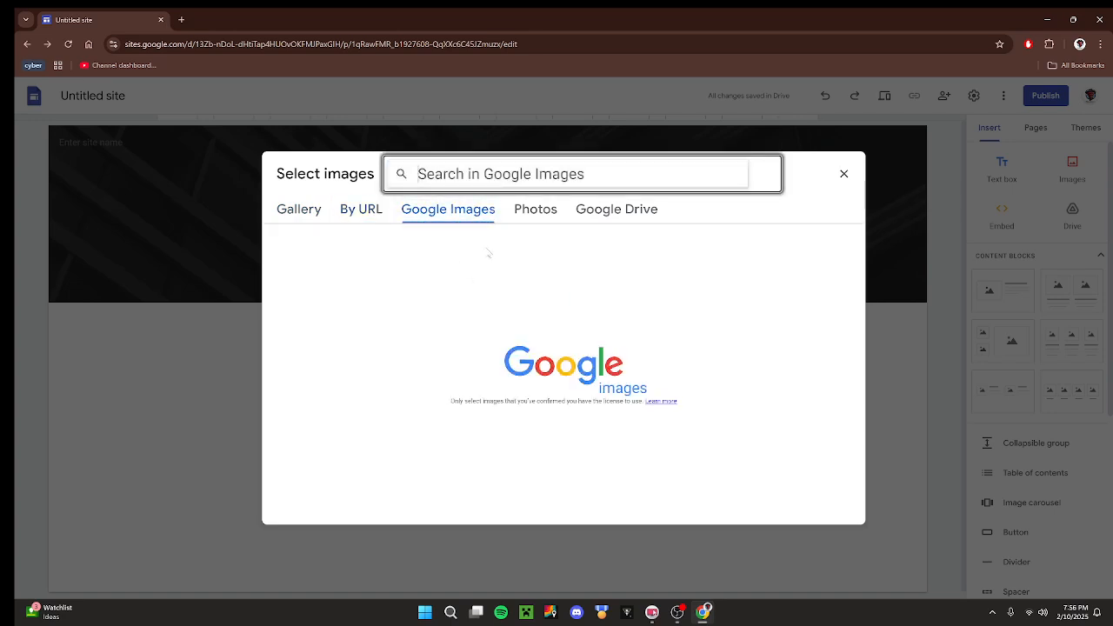
{"action": "left_click", "coordinate": [536, 211]}
{"action": "left_click", "coordinate": [616, 216]}
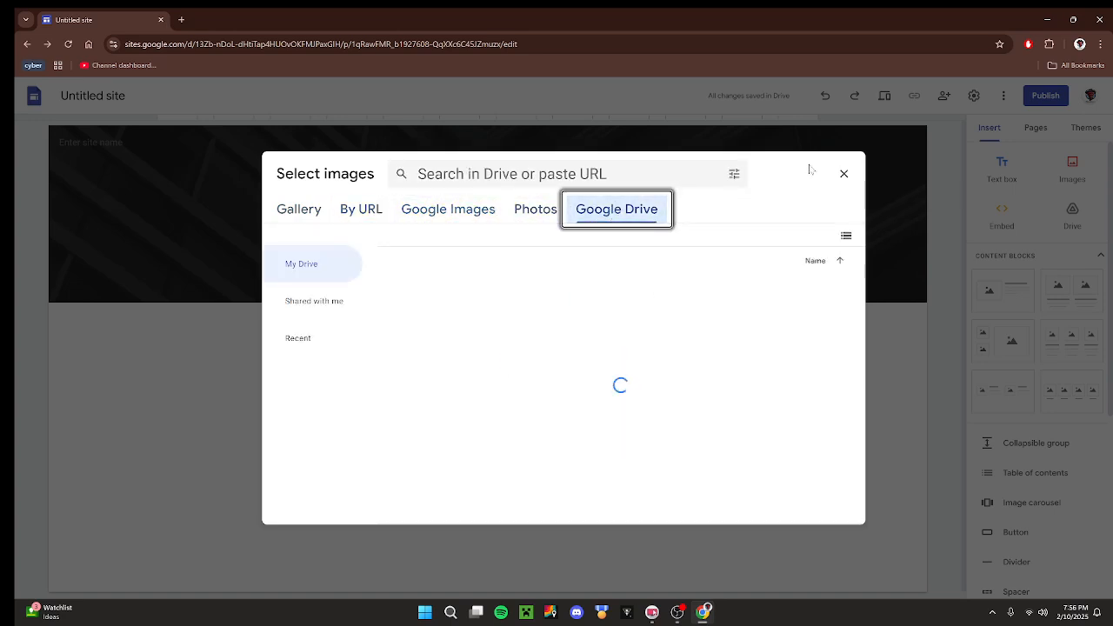
Close the header image selection without choosing an image, and check the header's image options.
{"action": "left_click", "coordinate": [844, 173]}
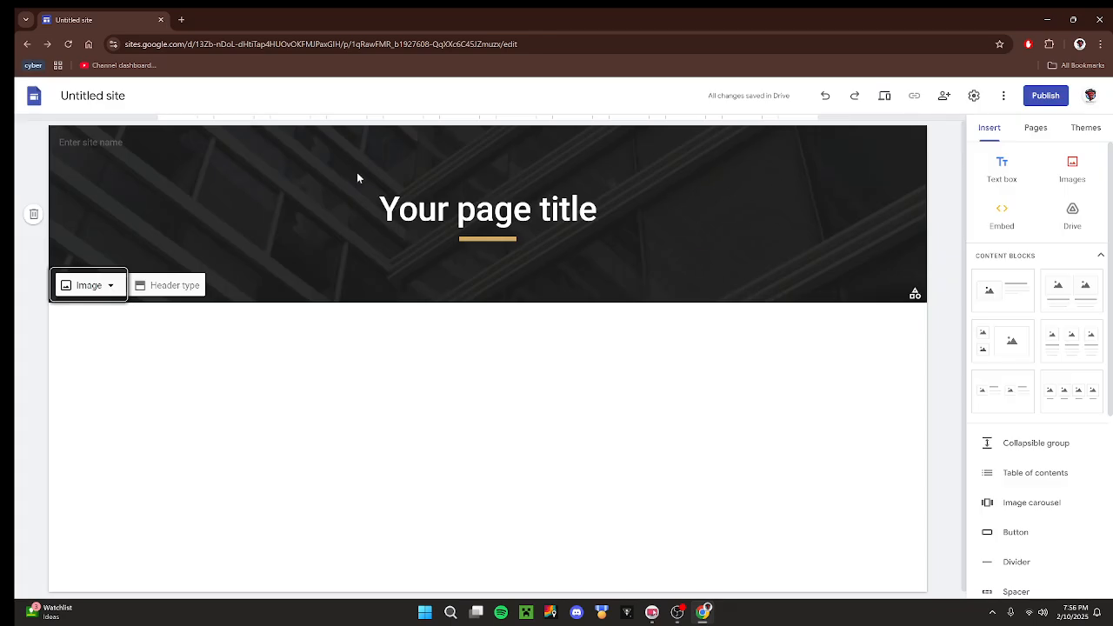
{"action": "left_click", "coordinate": [89, 285]}
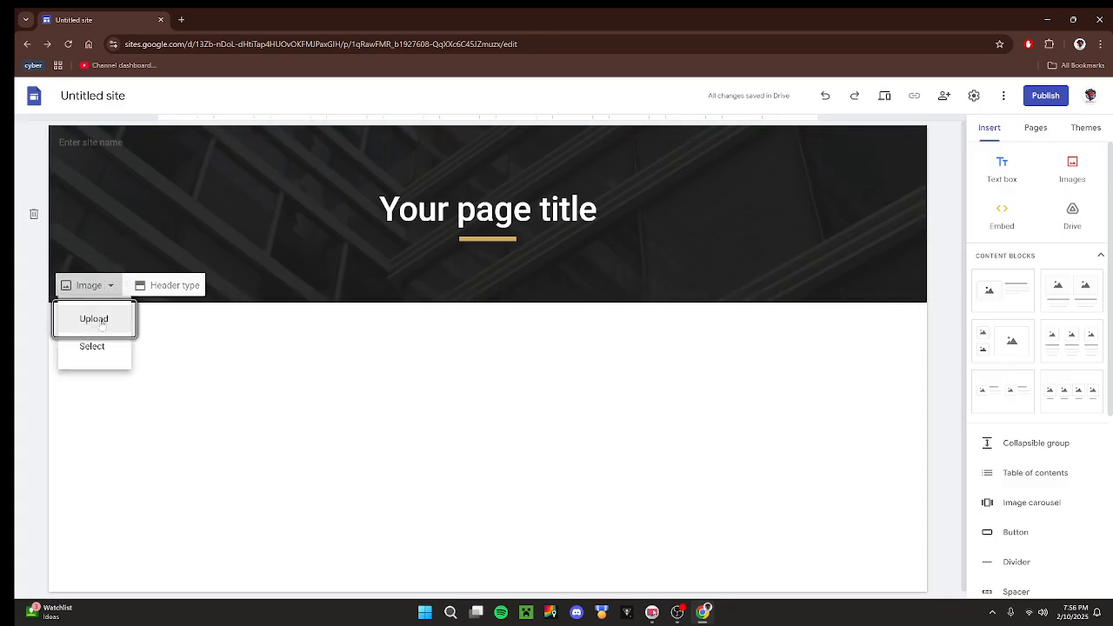
{"action": "left_click", "coordinate": [200, 352]}
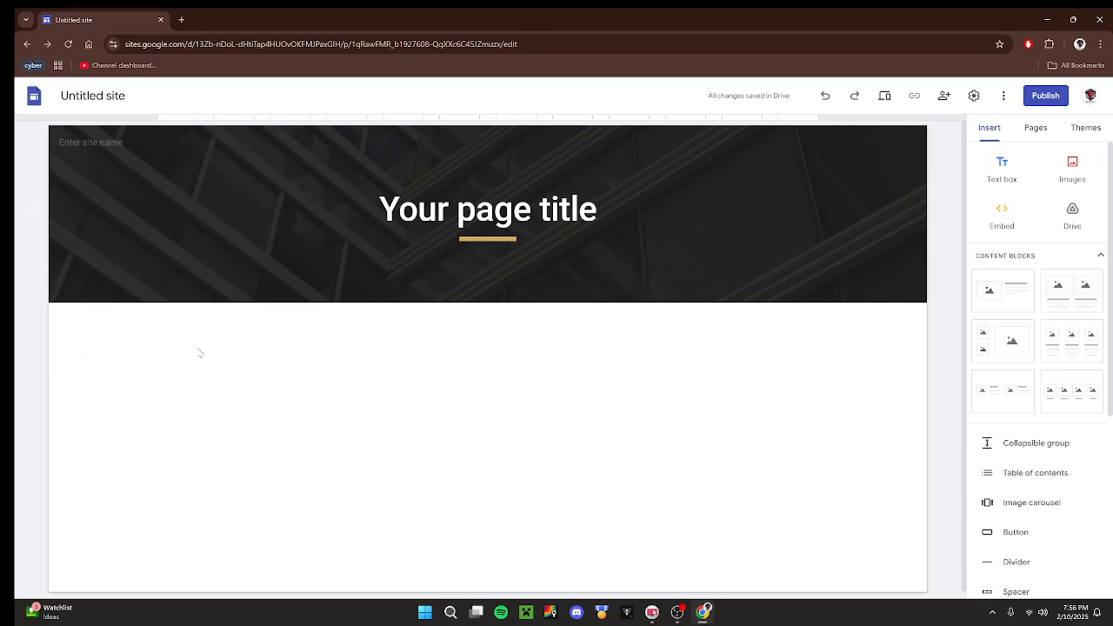
Name the site "test site" in the header's site name field.
{"action": "left_click", "coordinate": [83, 142]}
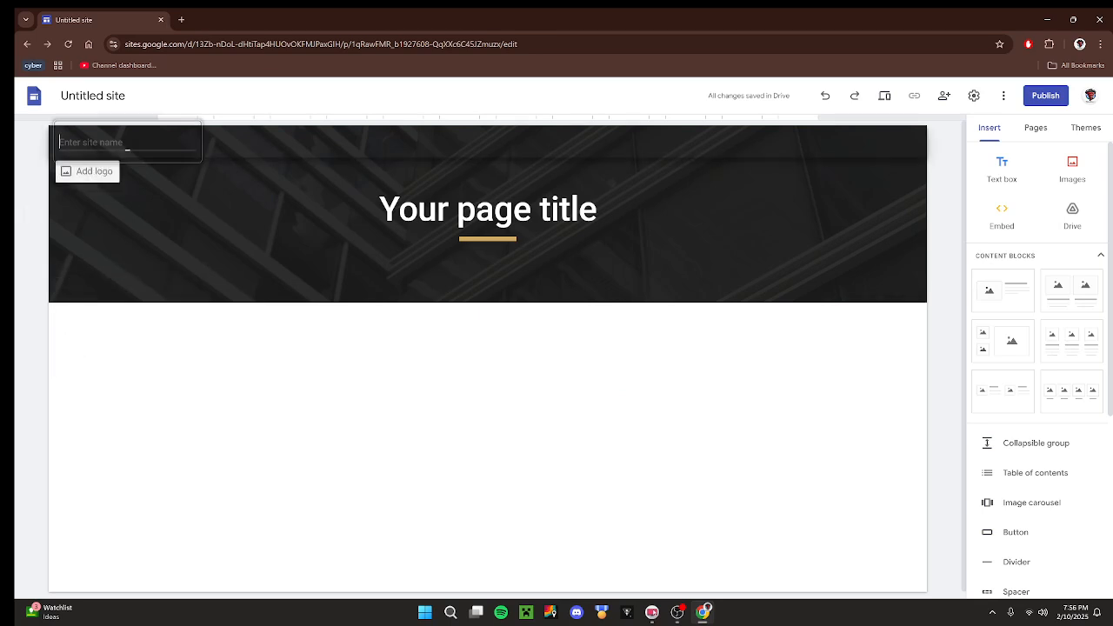
{"action": "type", "text": "test"}
{"action": "key", "text": "Return"}
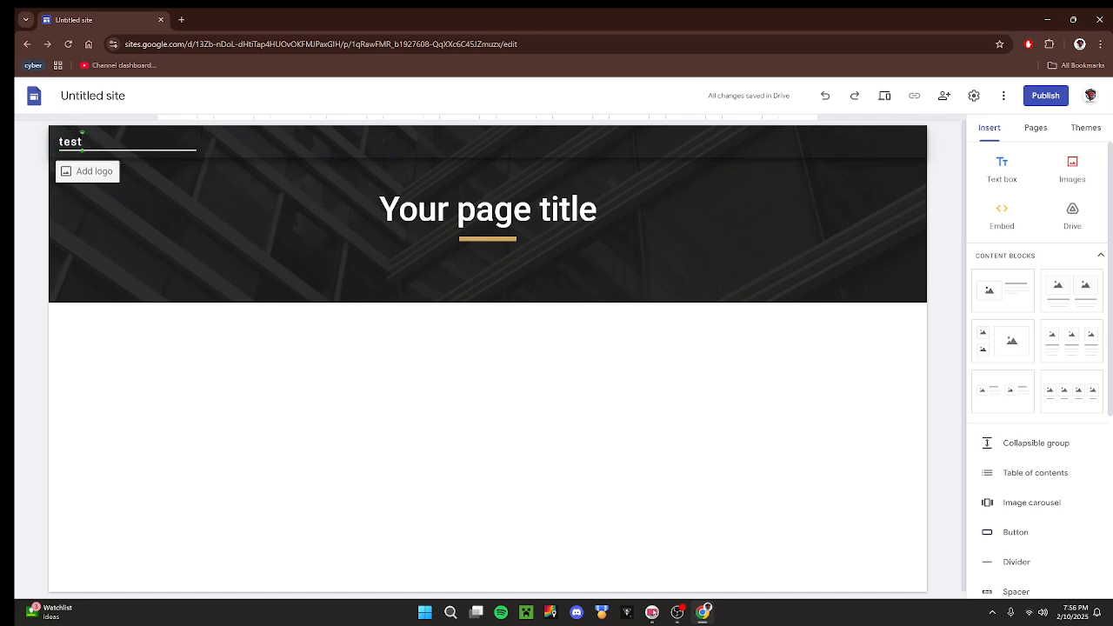
{"action": "type", "text": "site"}
{"action": "left_click", "coordinate": [232, 424]}
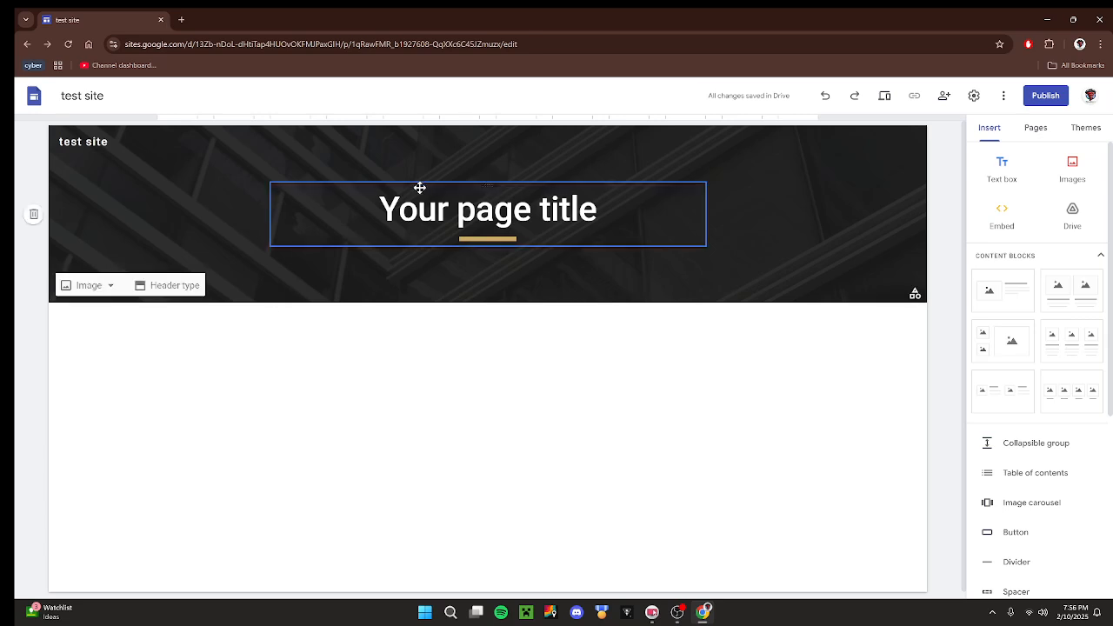
Replace the placeholder page title in the header with "home page", keeping it as centred title text.
{"action": "left_click", "coordinate": [600, 209]}
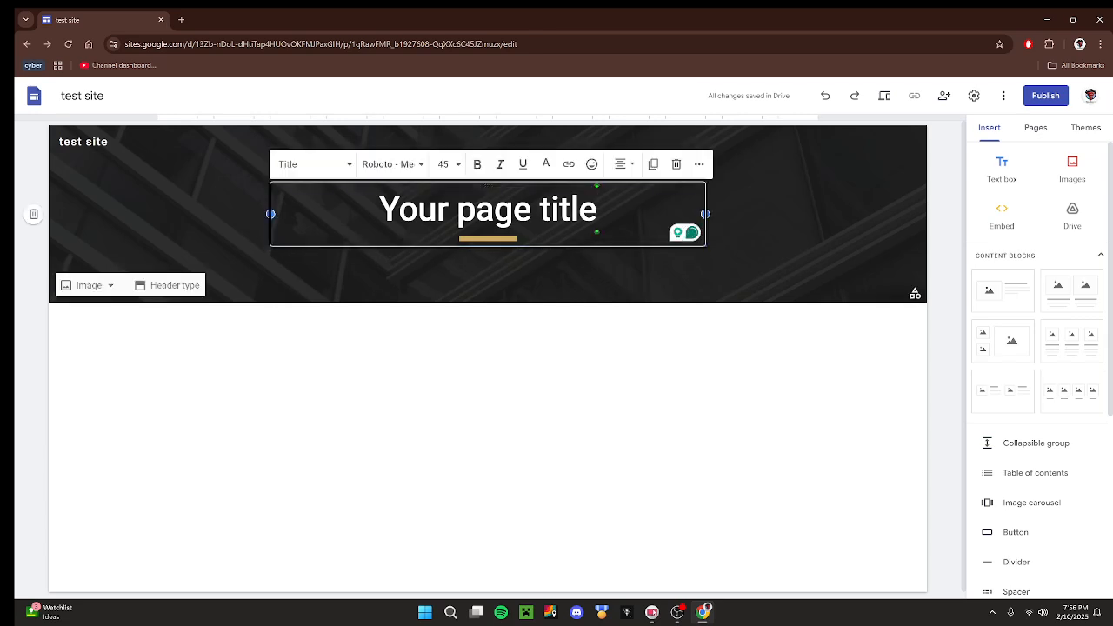
{"action": "key", "text": "BackSpace"}
{"action": "key", "text": "BackSpace"}
{"action": "key", "text": "BackSpace"}
{"action": "key", "text": "BackSpace"}
{"action": "key", "text": "BackSpace"}
{"action": "key", "text": "BackSpace"}
{"action": "key", "text": "BackSpace"}
{"action": "key", "text": "BackSpace"}
{"action": "key", "text": "BackSpace"}
{"action": "key", "text": "BackSpace"}
{"action": "key", "text": "BackSpace"}
{"action": "key", "text": "BackSpace"}
{"action": "key", "text": "BackSpace"}
{"action": "key", "text": "BackSpace"}
{"action": "key", "text": "BackSpace"}
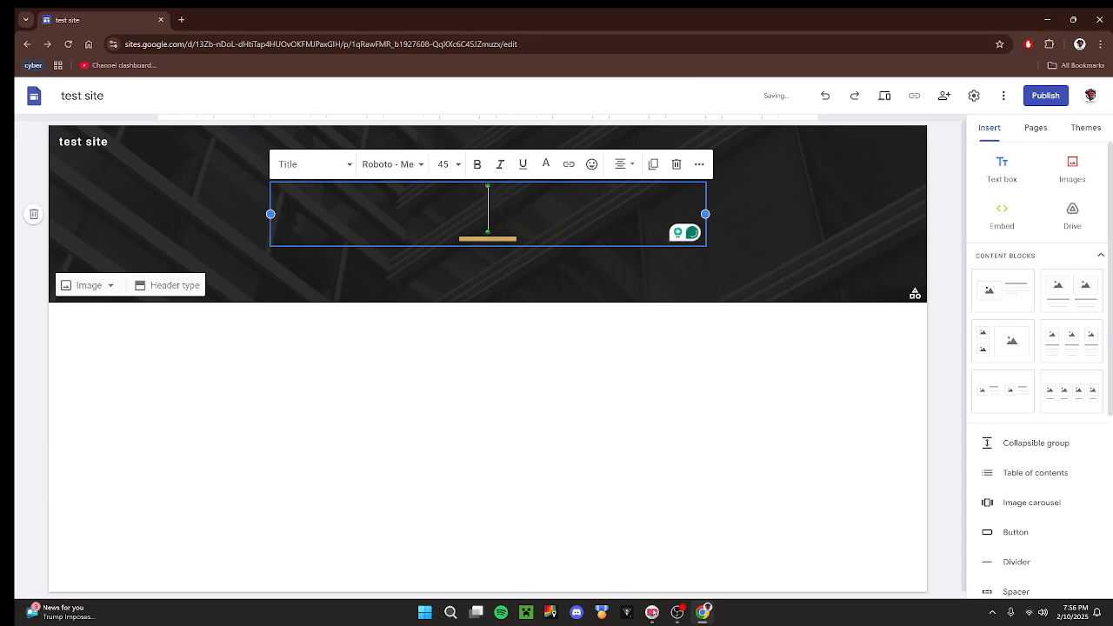
{"action": "type", "text": "h"}
{"action": "key", "text": "BackSpace"}
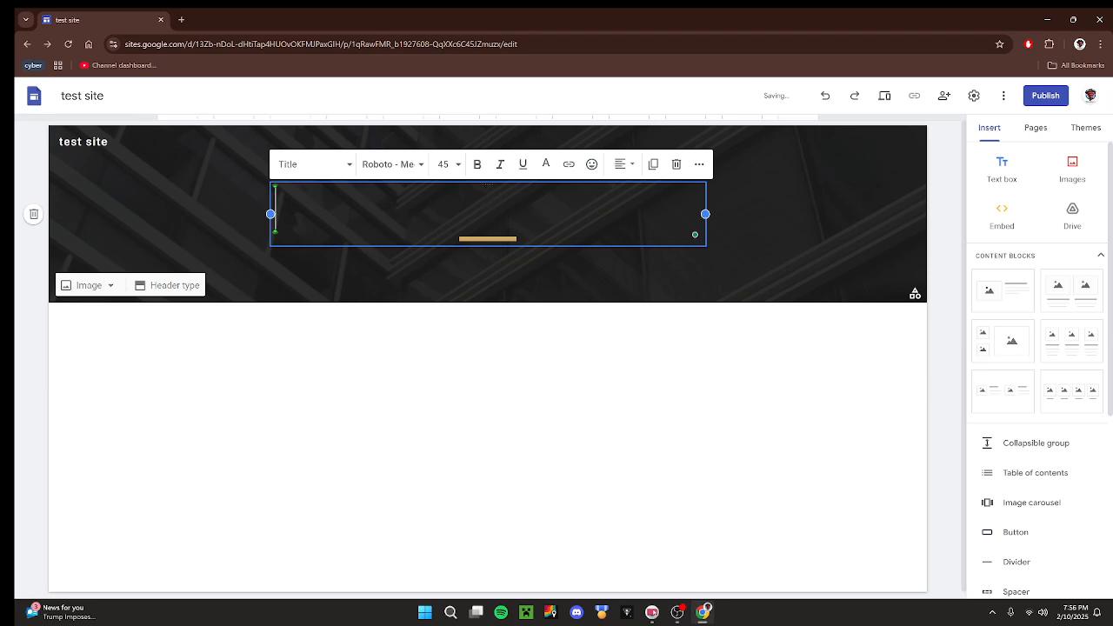
{"action": "type", "text": "home"}
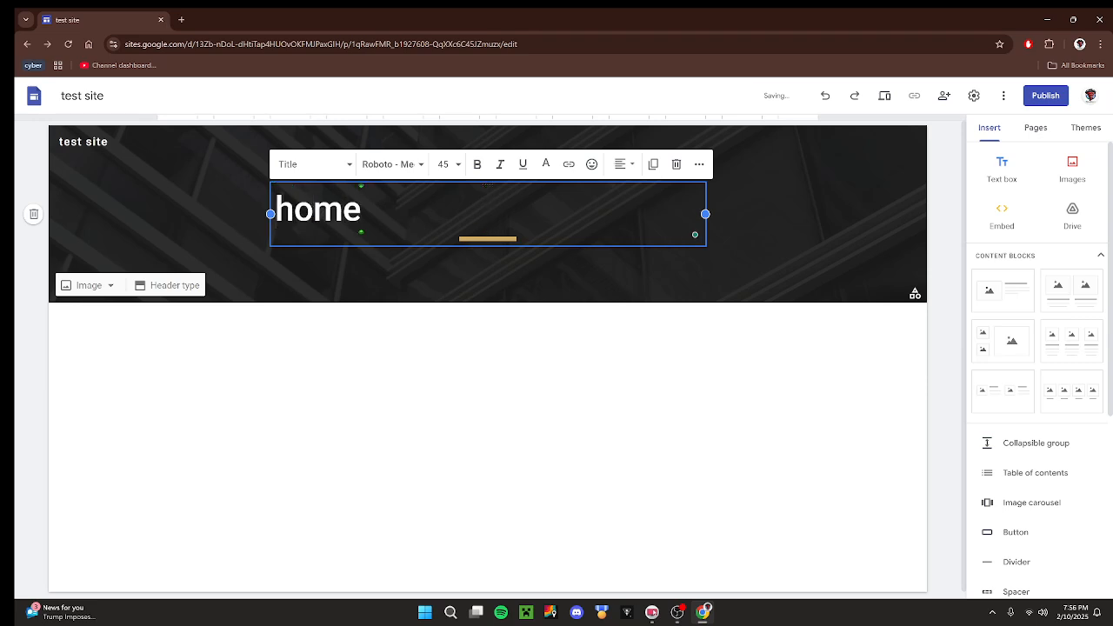
{"action": "key", "text": "BackSpace"}
{"action": "key", "text": "BackSpace"}
{"action": "key", "text": "BackSpace"}
{"action": "key", "text": "BackSpace"}
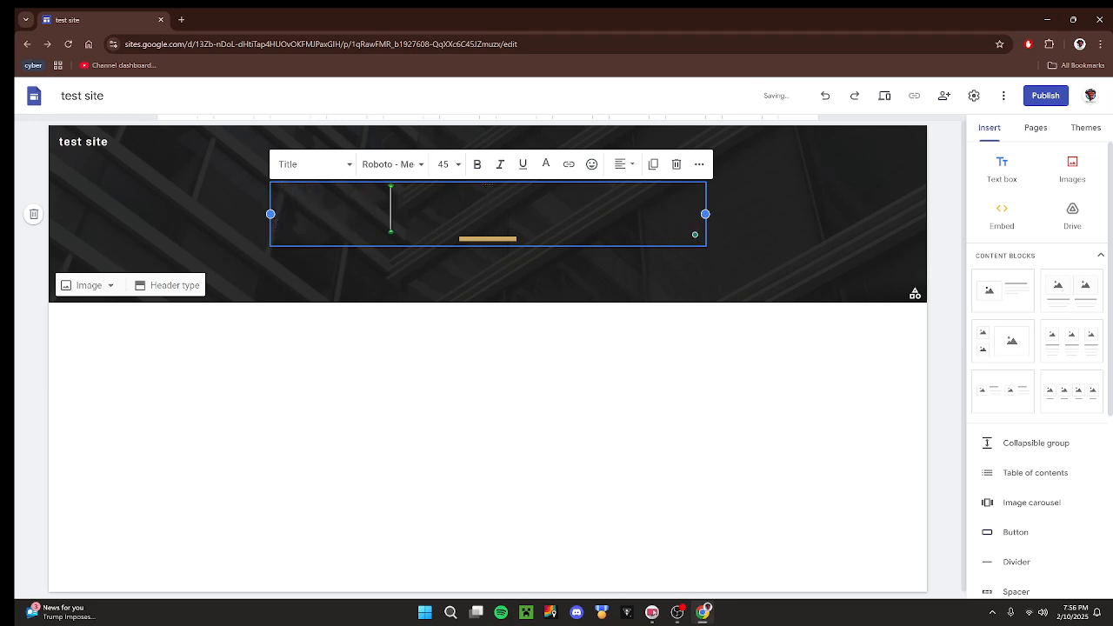
{"action": "type", "text": "home "}
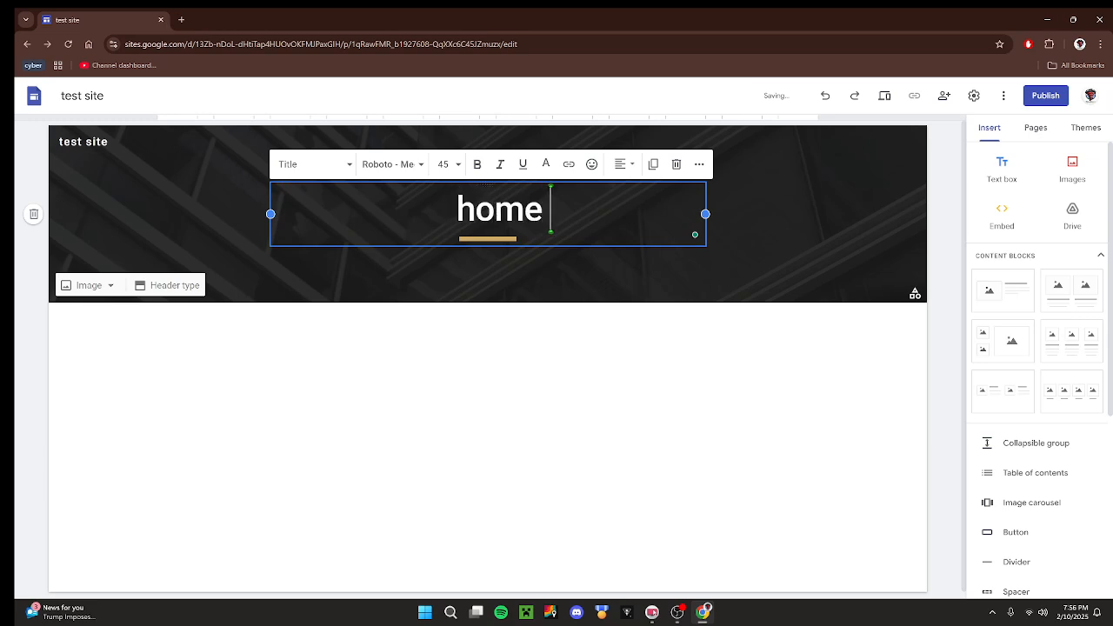
{"action": "type", "text": "page"}
{"action": "left_click", "coordinate": [597, 358]}
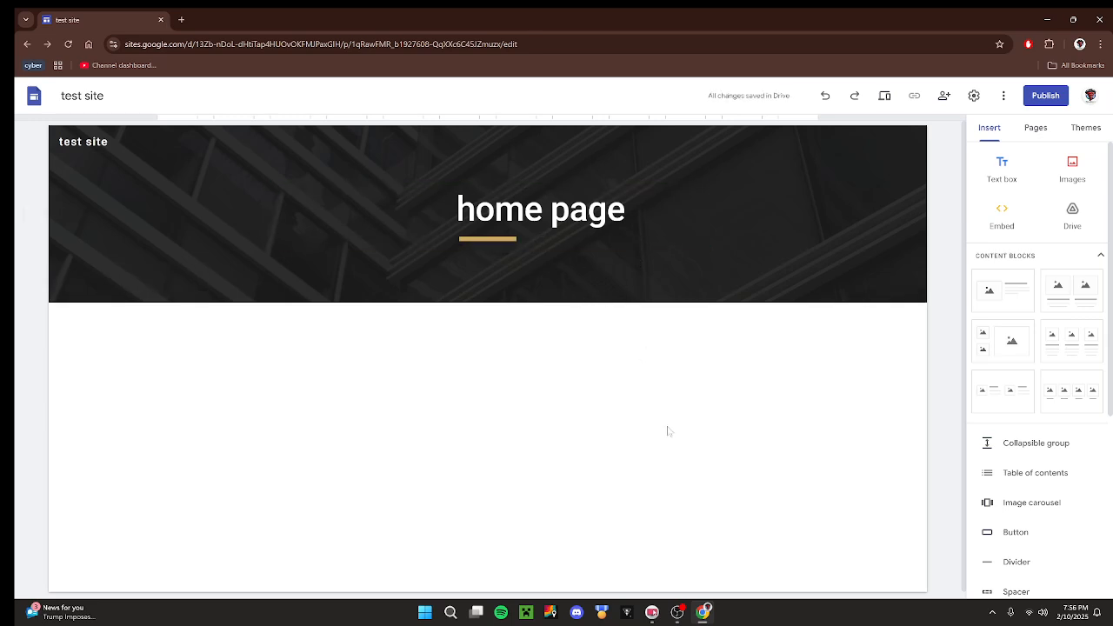
Insert a text box below the header and set its text color to red #cc4125.
{"action": "left_click", "coordinate": [1012, 174]}
{"action": "left_click", "coordinate": [1000, 173]}
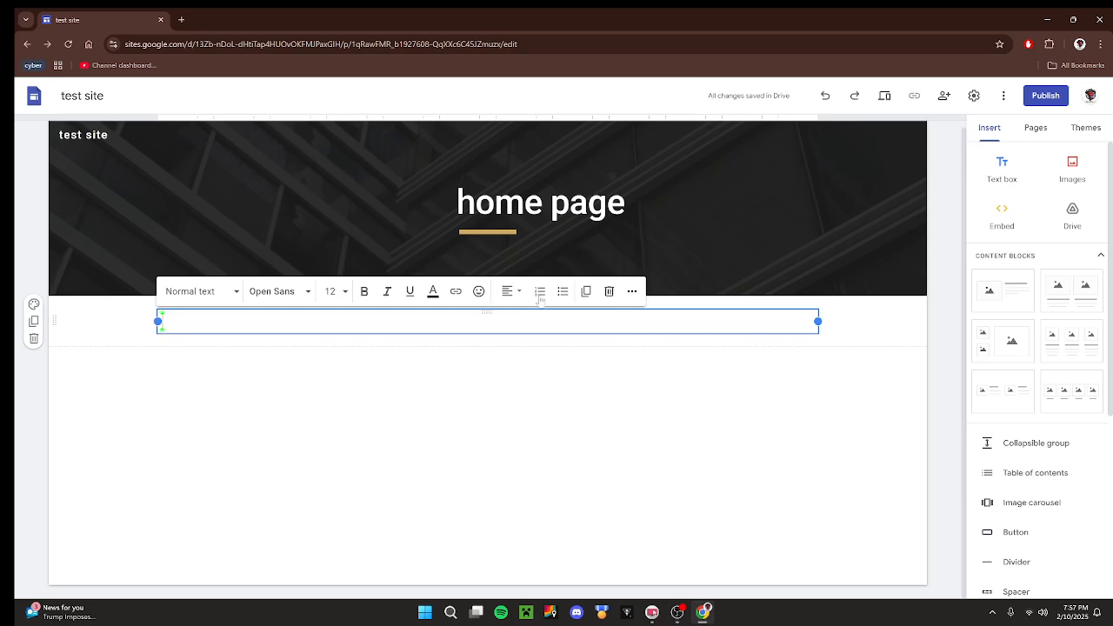
{"action": "left_click", "coordinate": [632, 291]}
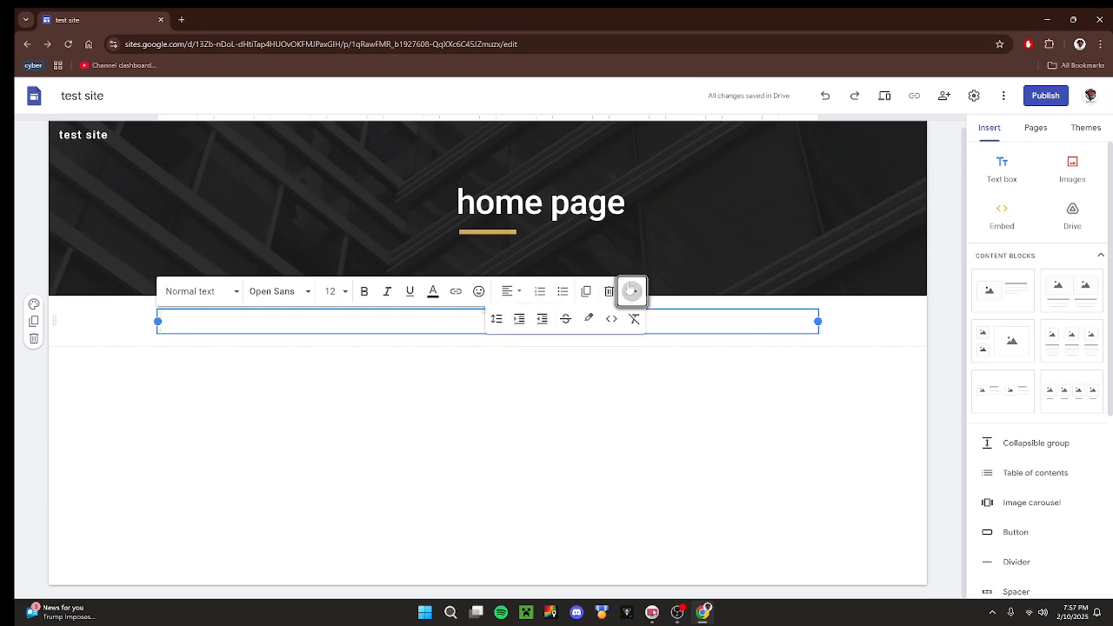
{"action": "left_click", "coordinate": [435, 293]}
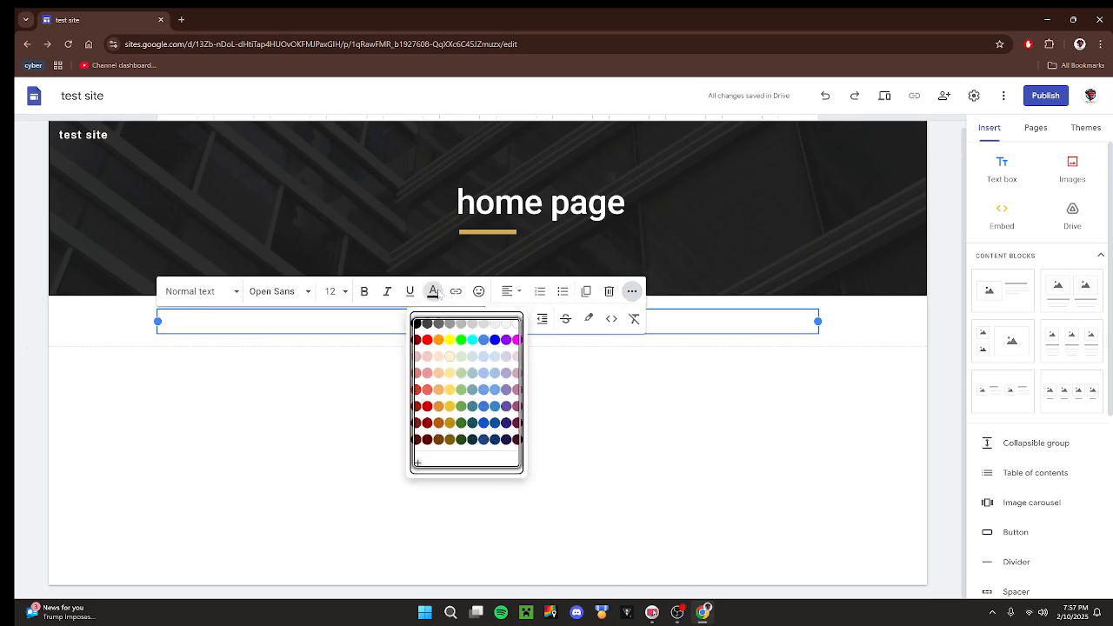
{"action": "left_click", "coordinate": [417, 390]}
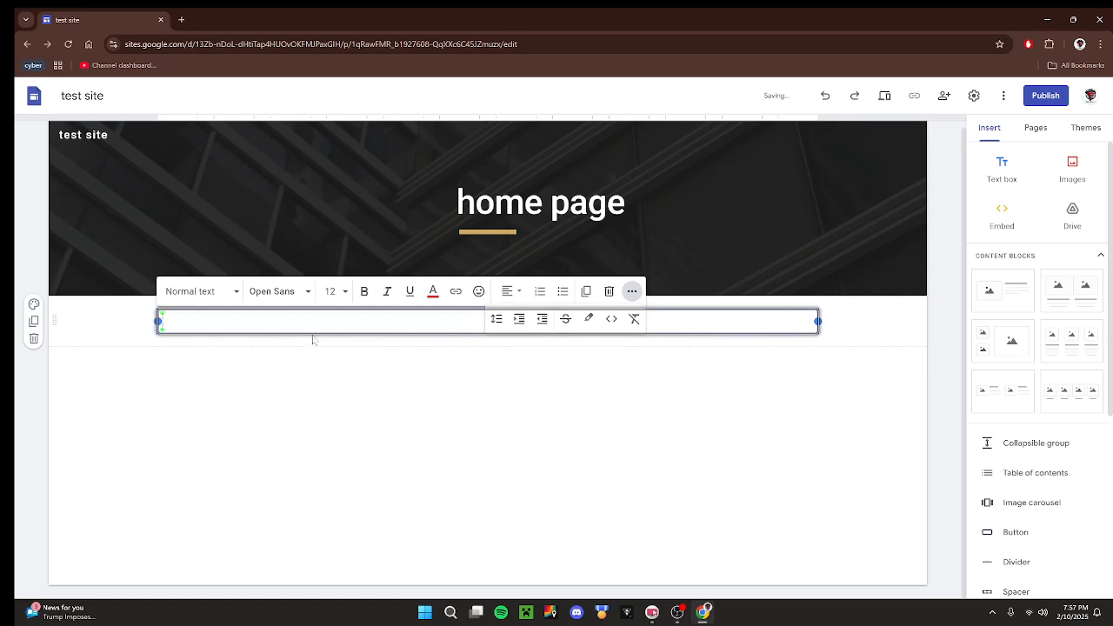
Enter "welcome to the test site! make sure to like!" in the new text box.
{"action": "type", "text": "welco"}
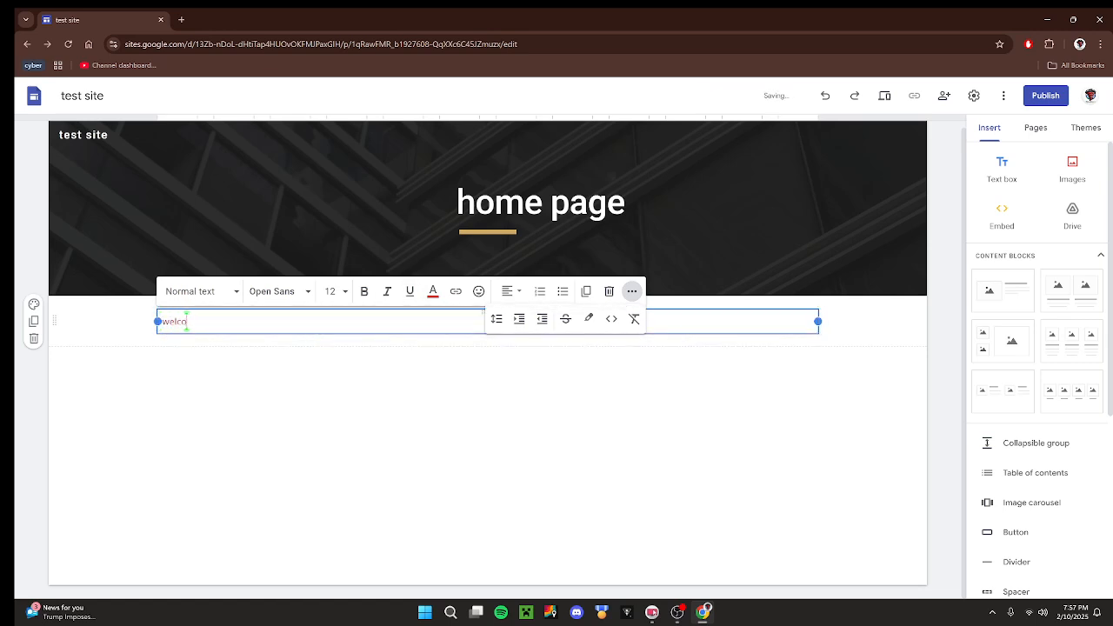
{"action": "type", "text": "me to the test site! make sure to like"}
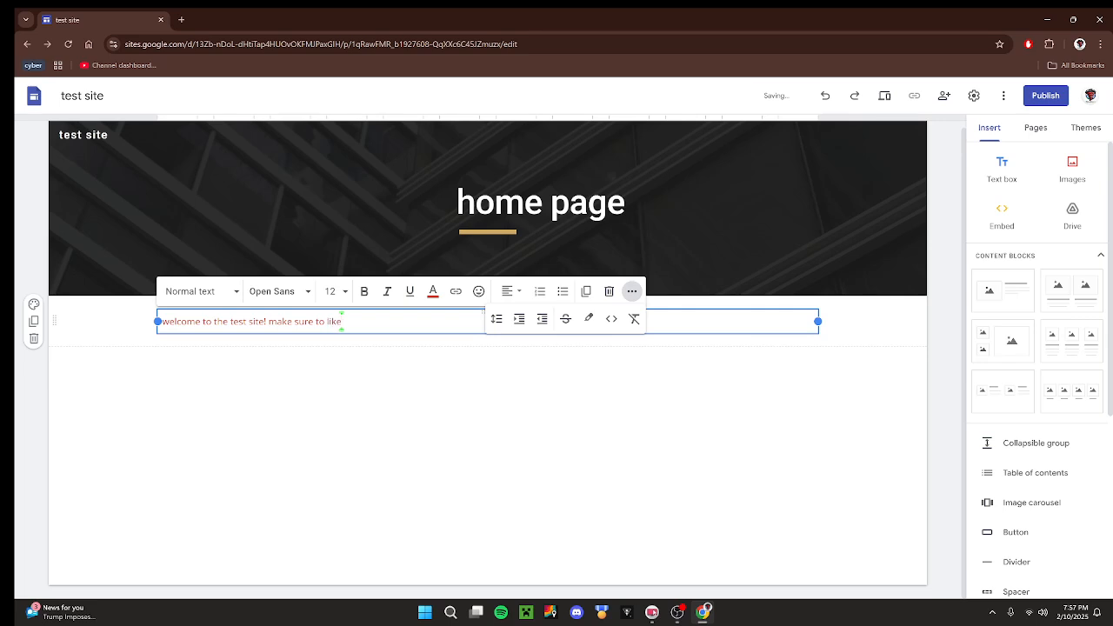
{"action": "type", "text": "!"}
{"action": "left_click", "coordinate": [357, 410]}
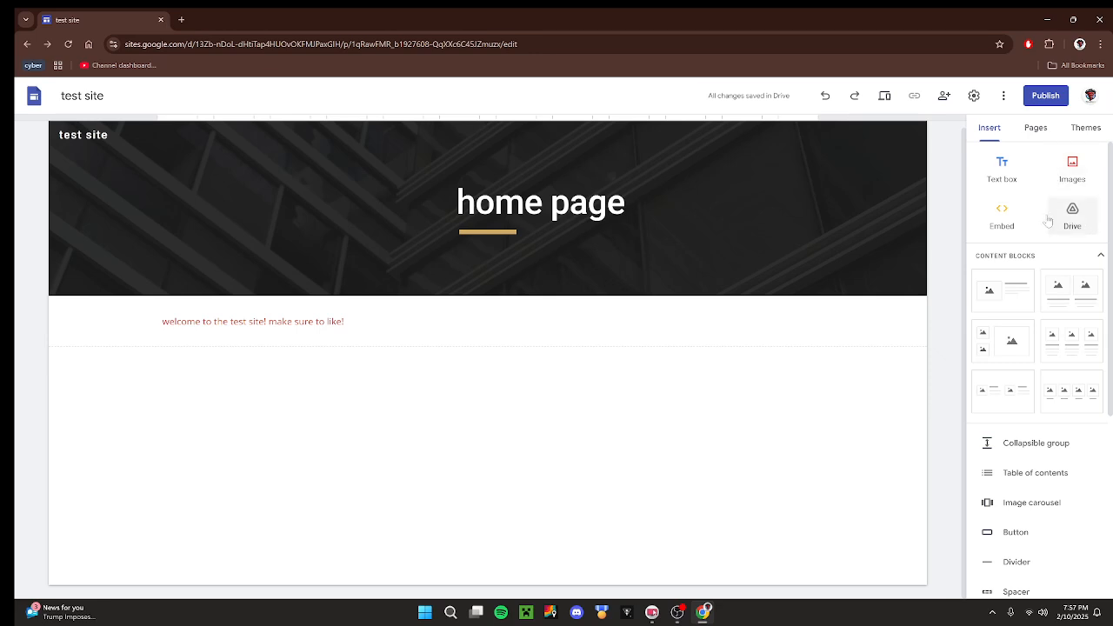
Look through the Google Drive, Link and Google Images sources for inserting a page image, and close the selection without choosing one.
{"action": "left_click", "coordinate": [1091, 177]}
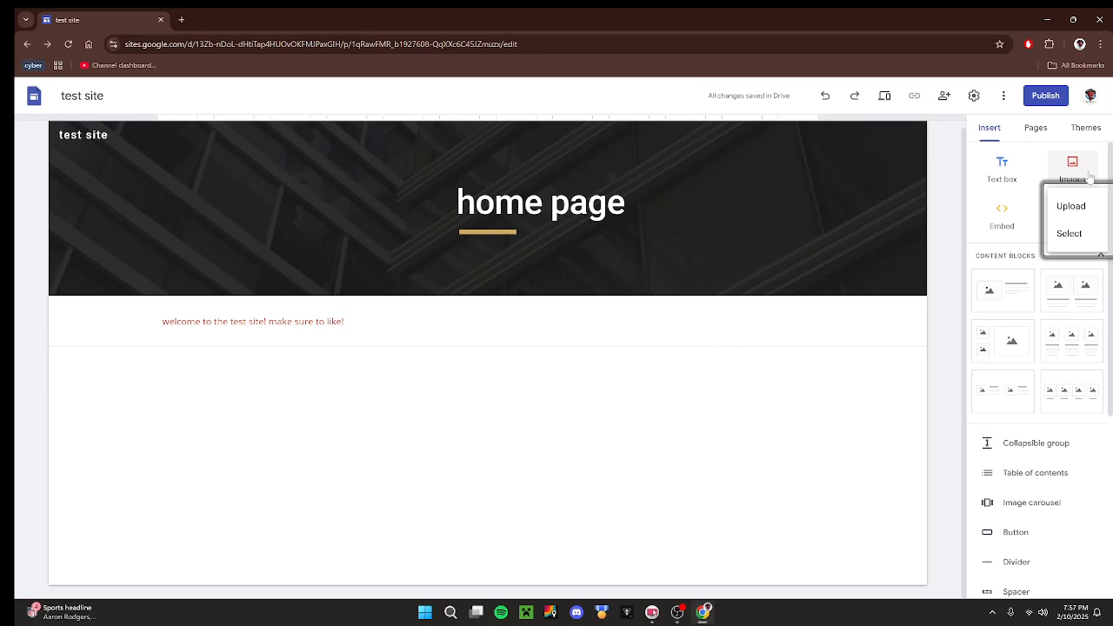
{"action": "left_click", "coordinate": [1080, 231]}
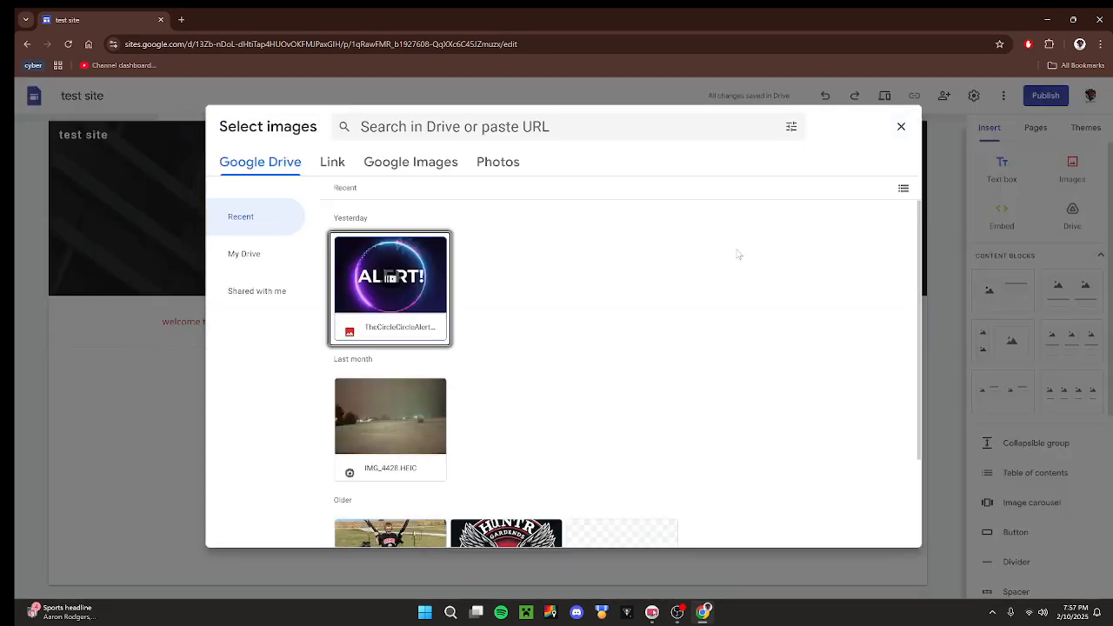
{"action": "left_click", "coordinate": [339, 165]}
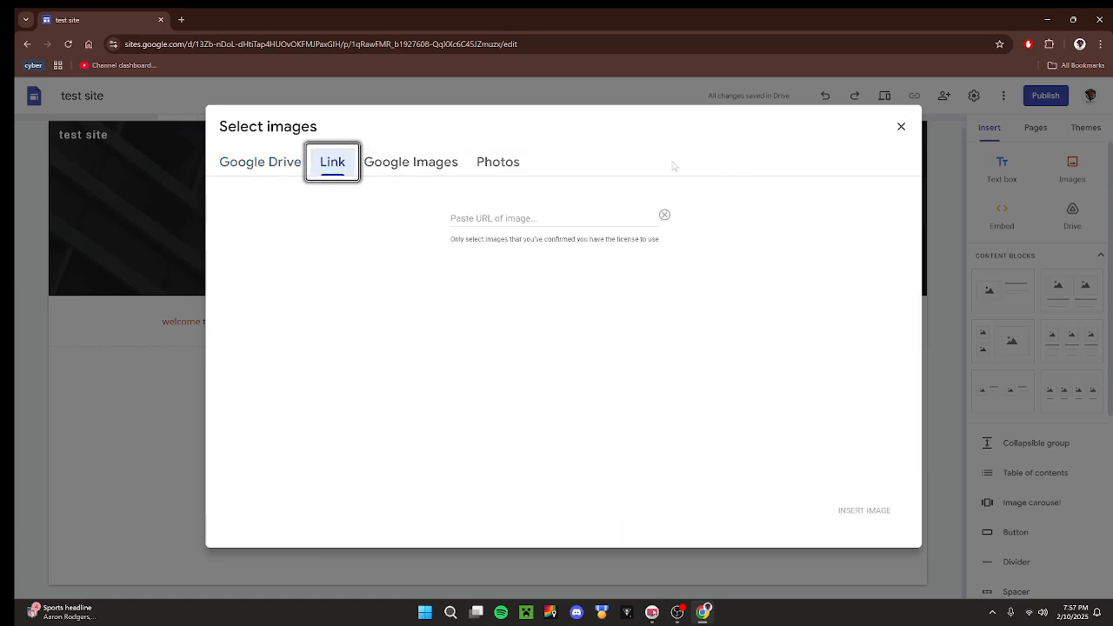
{"action": "left_click", "coordinate": [437, 168]}
{"action": "left_click", "coordinate": [298, 168]}
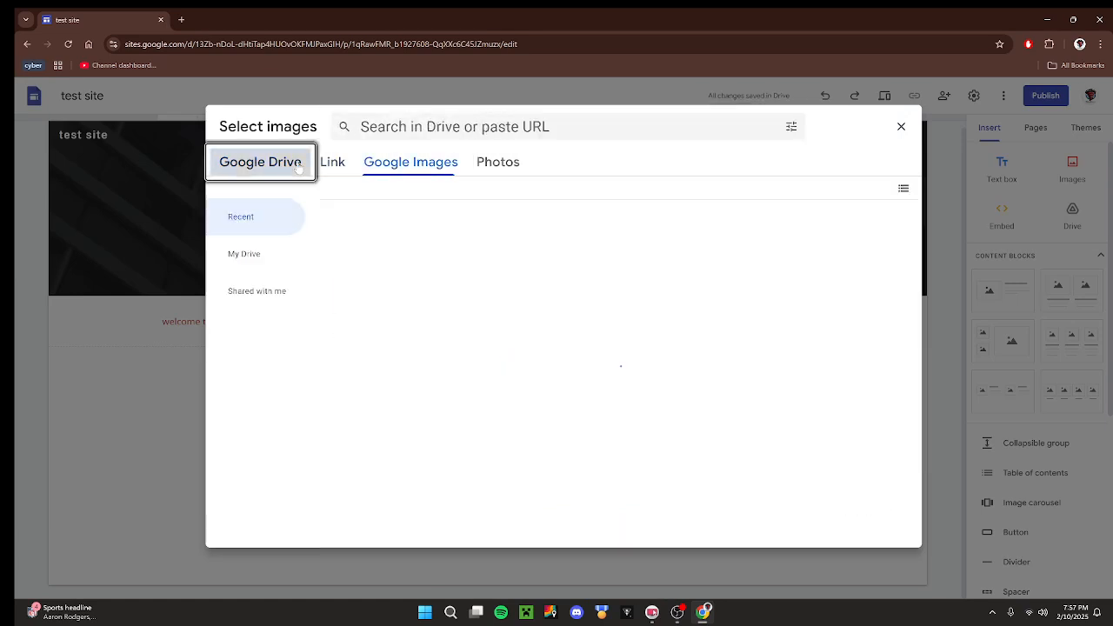
{"action": "left_click", "coordinate": [899, 127]}
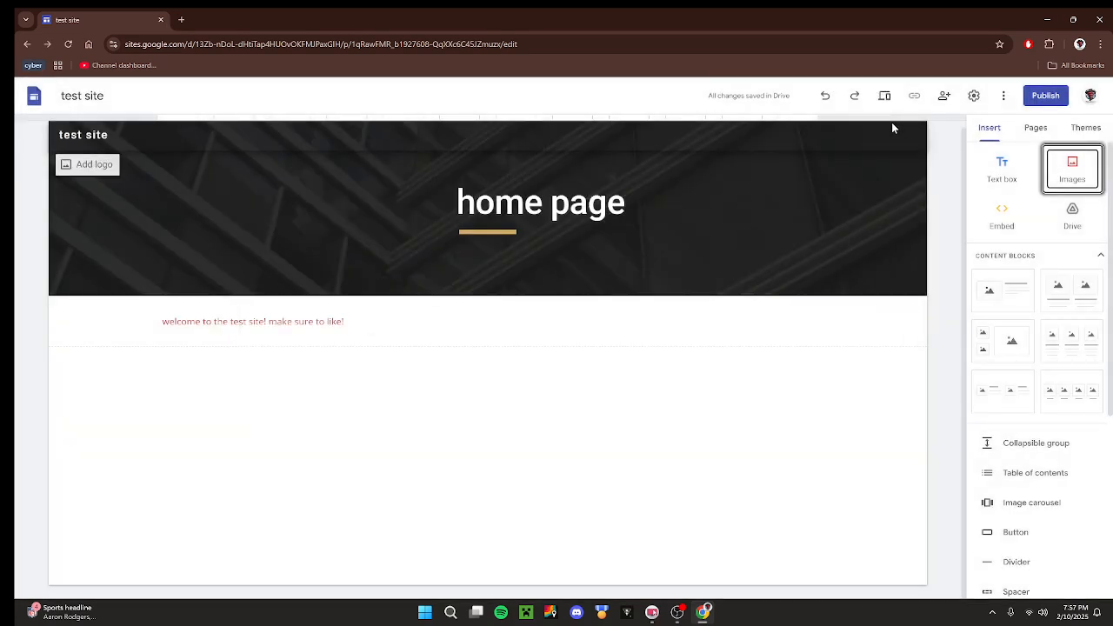
Open the dialog for embedding web content and examine its By URL and Embed code options.
{"action": "left_click", "coordinate": [1002, 212]}
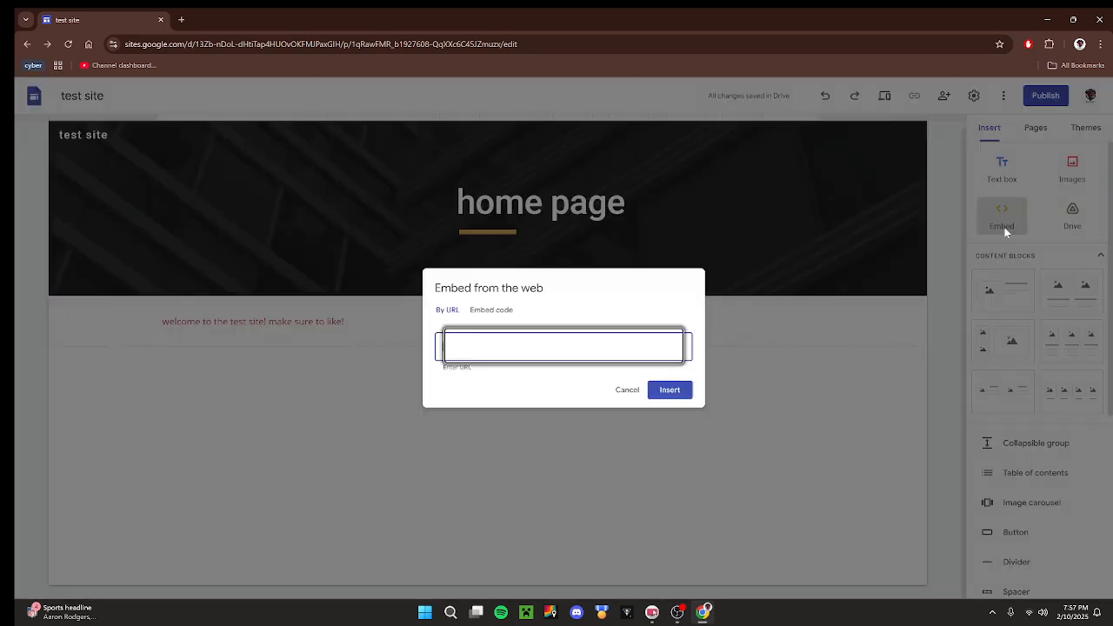
{"action": "left_click", "coordinate": [661, 287]}
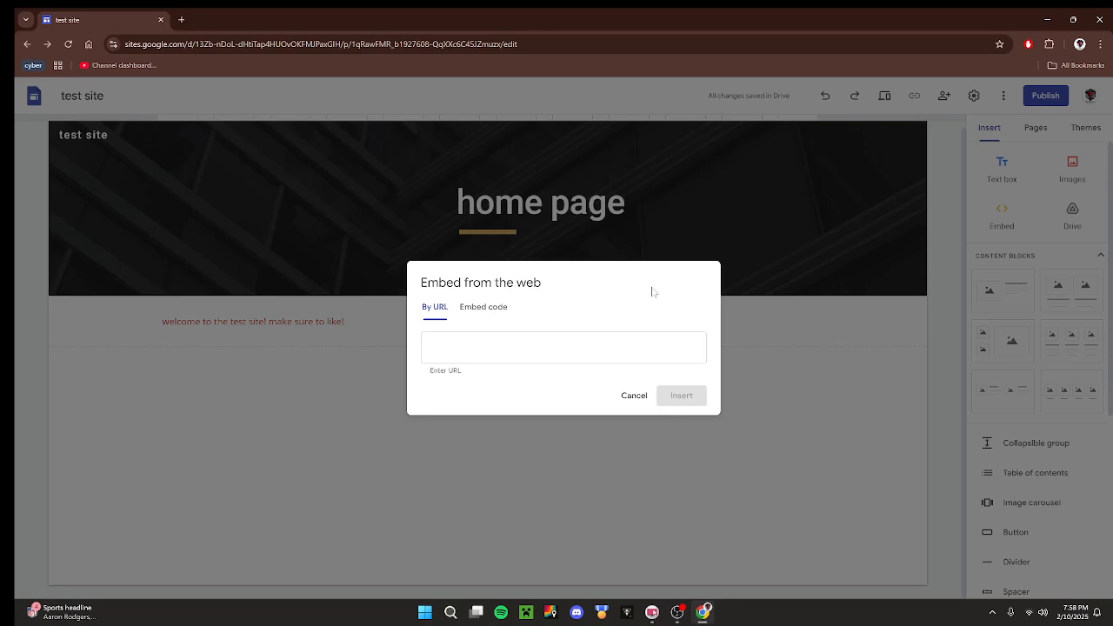
{"action": "left_click", "coordinate": [527, 345]}
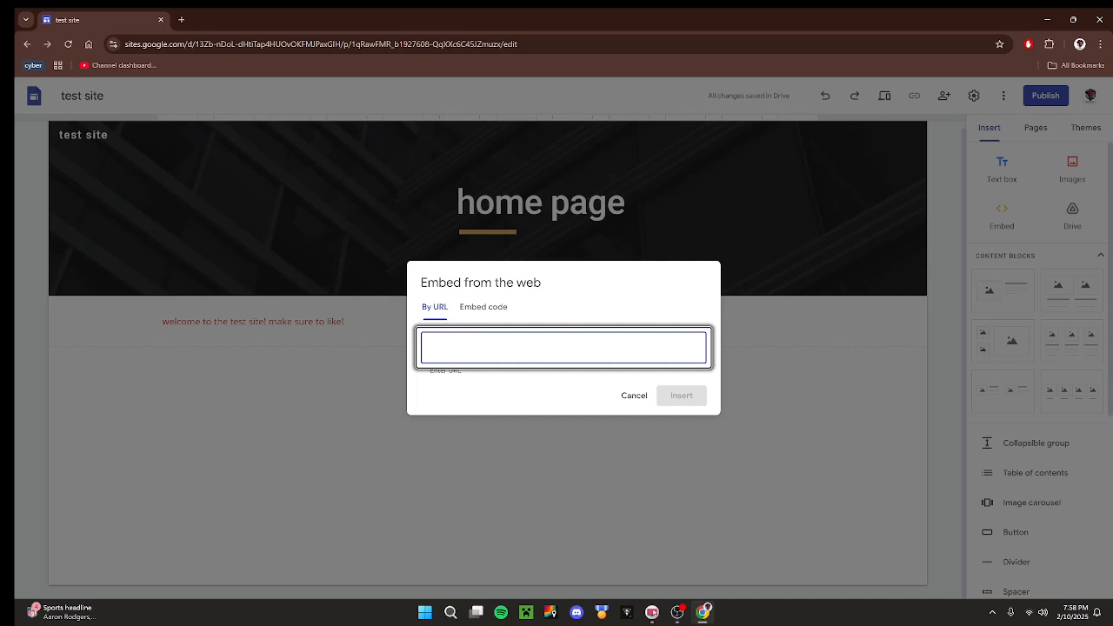
{"action": "left_click", "coordinate": [527, 388]}
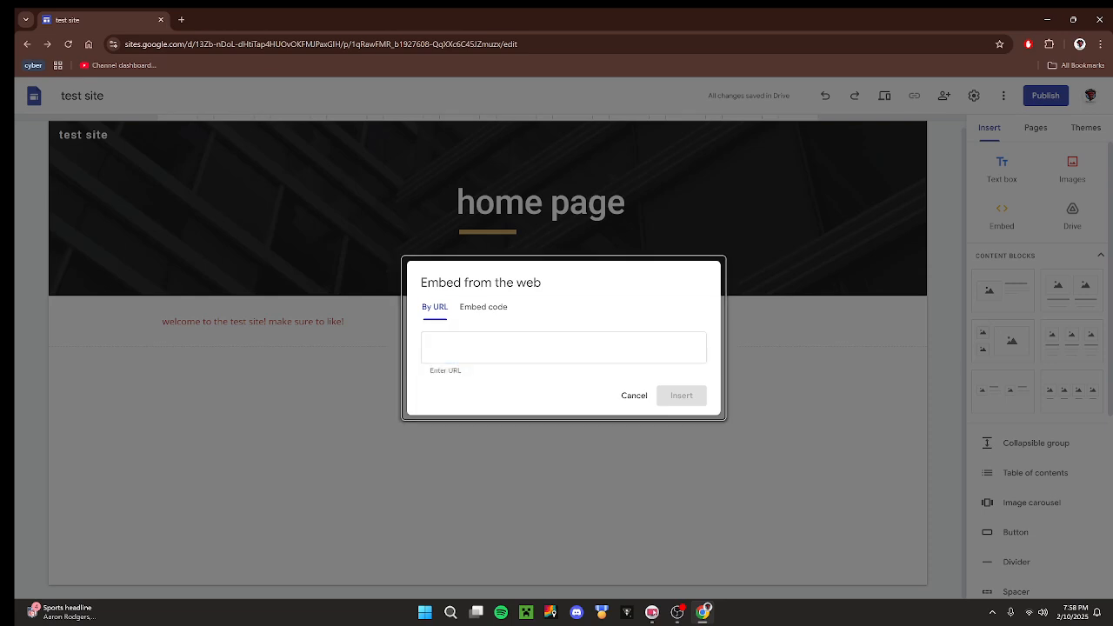
{"action": "left_click", "coordinate": [489, 315]}
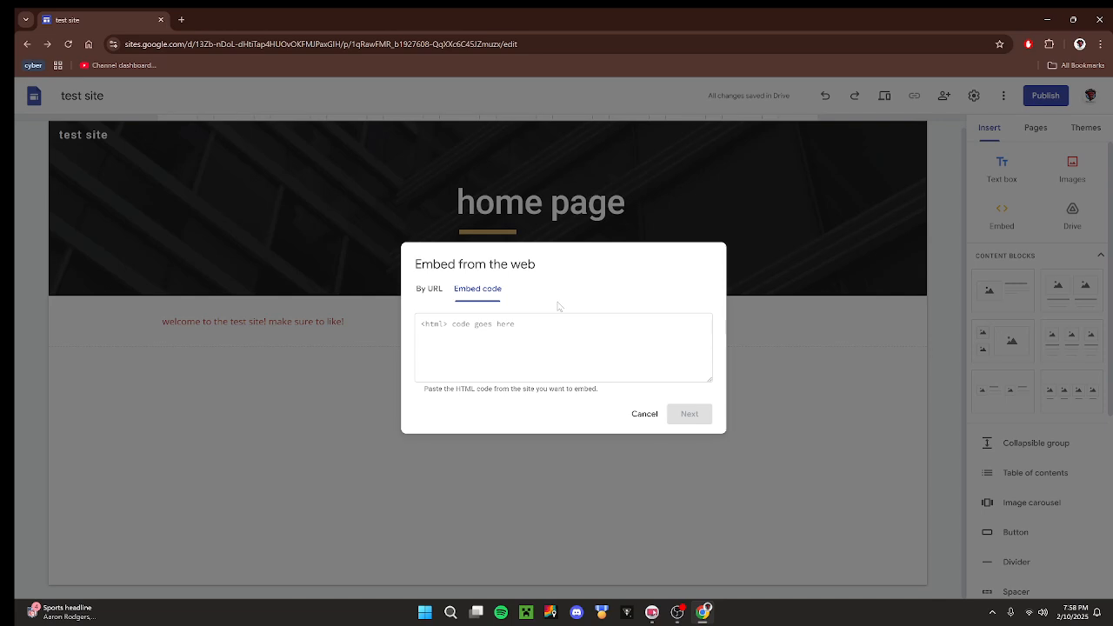
{"action": "left_click", "coordinate": [563, 347]}
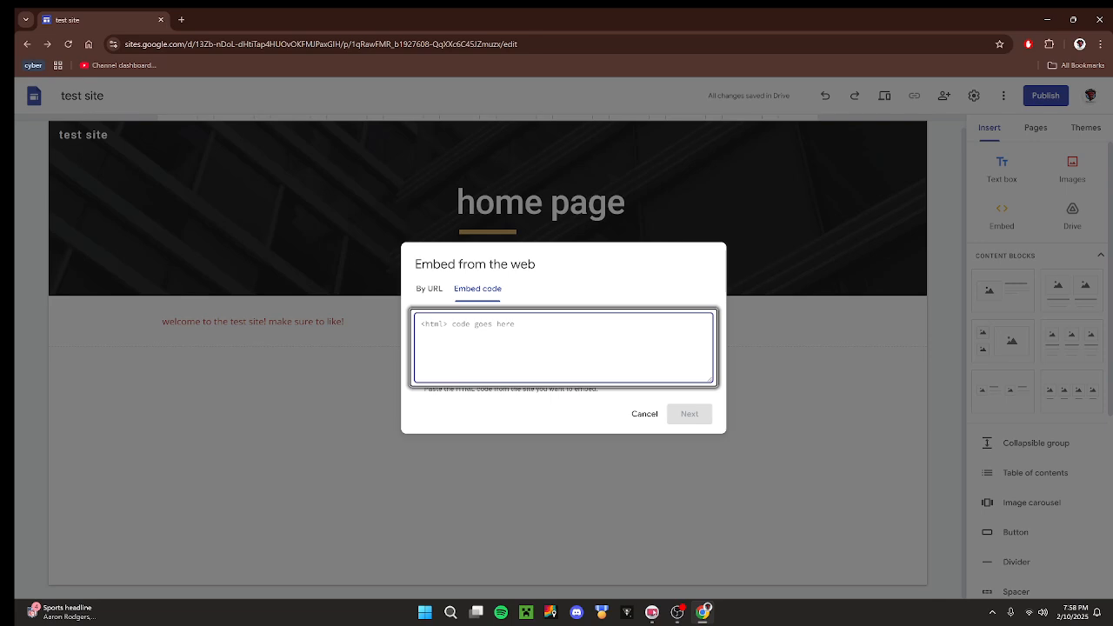
{"action": "left_click", "coordinate": [568, 295]}
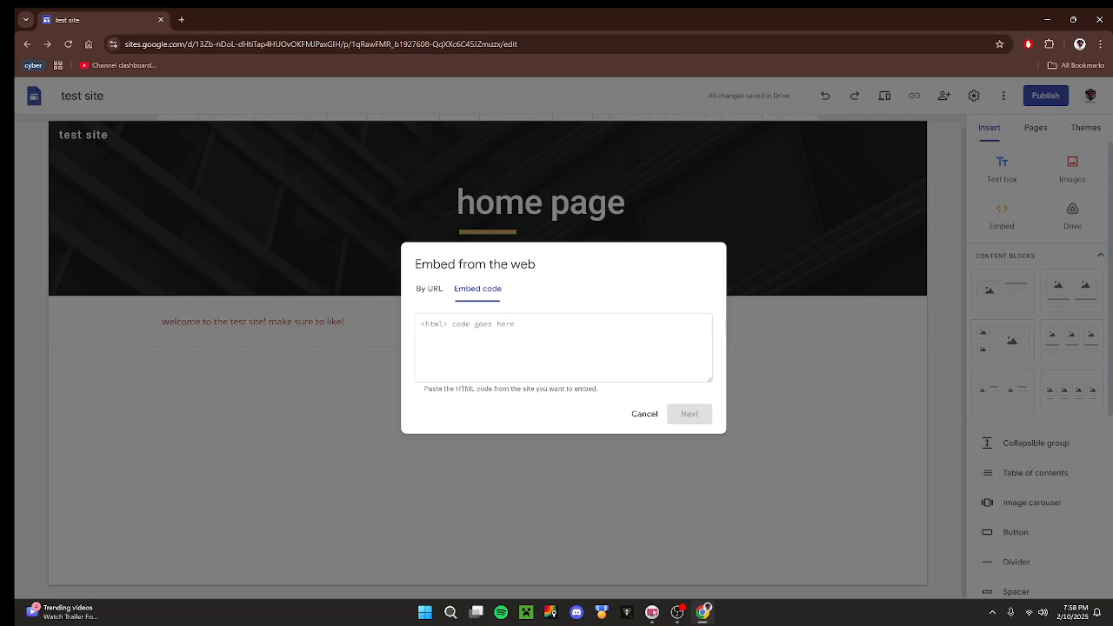
{"action": "left_click", "coordinate": [564, 347]}
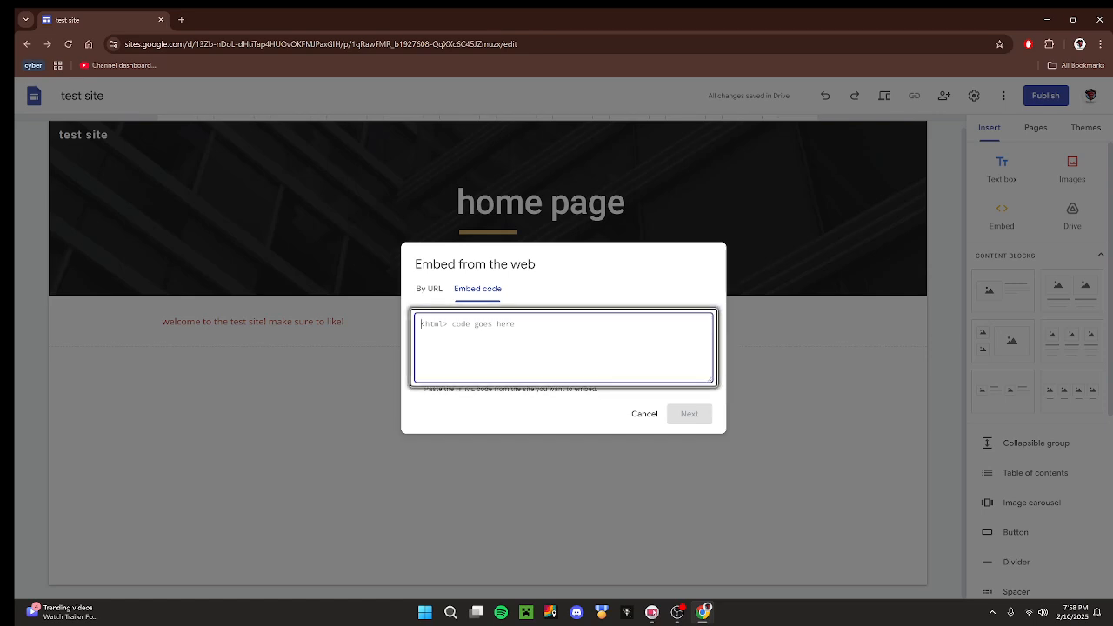
{"action": "left_click", "coordinate": [706, 406]}
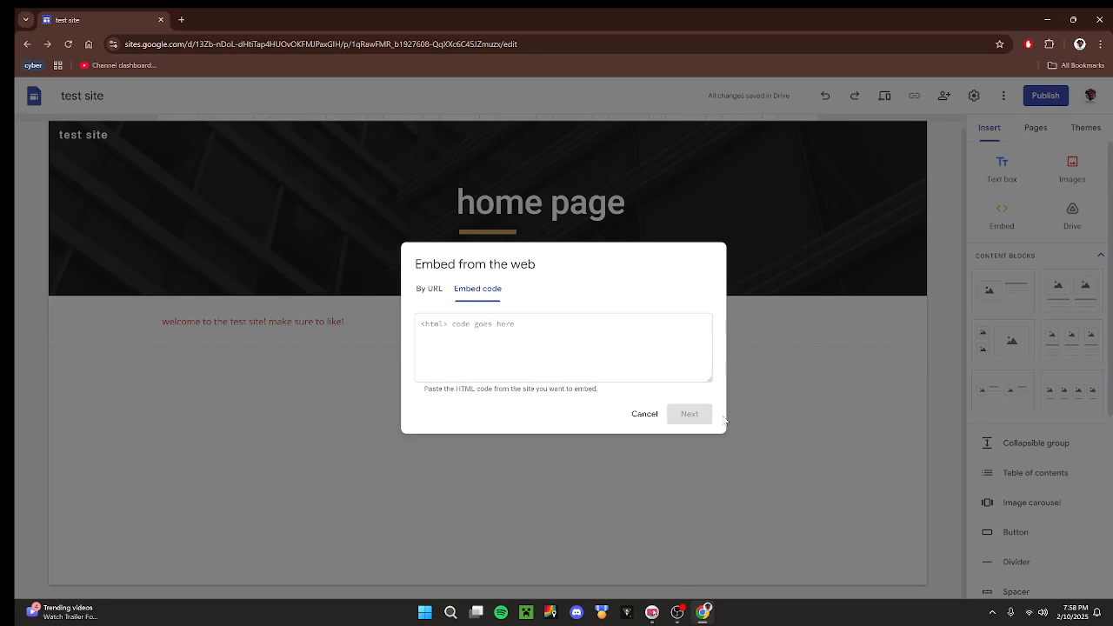
Close the web embed dialog without embedding anything and look through the content blocks and other insertable elements.
{"action": "left_click", "coordinate": [429, 288]}
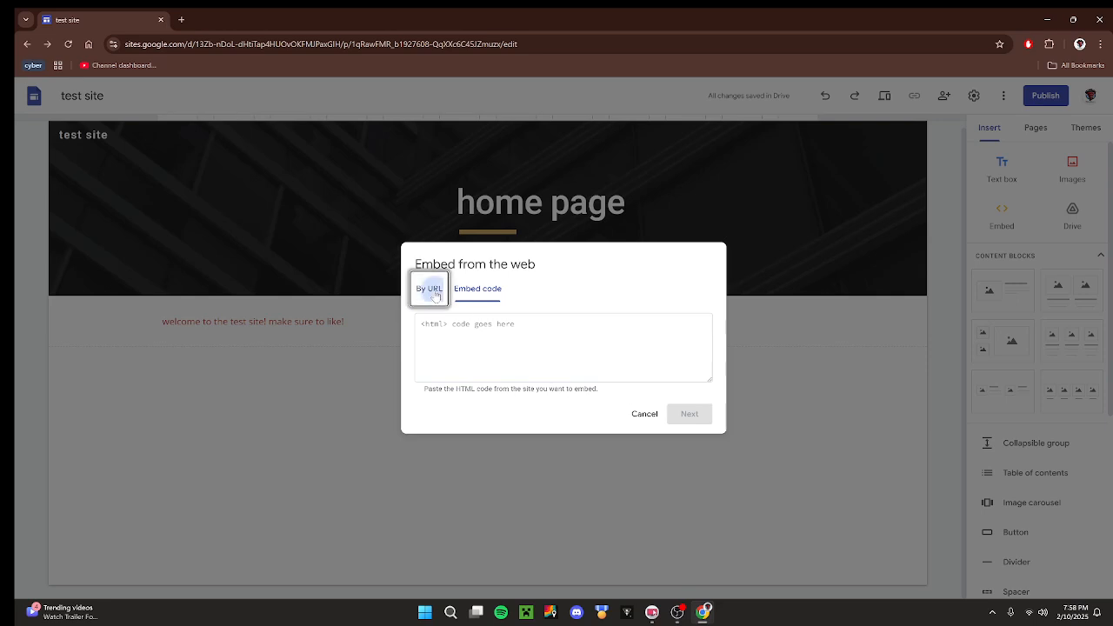
{"action": "left_click", "coordinate": [628, 403]}
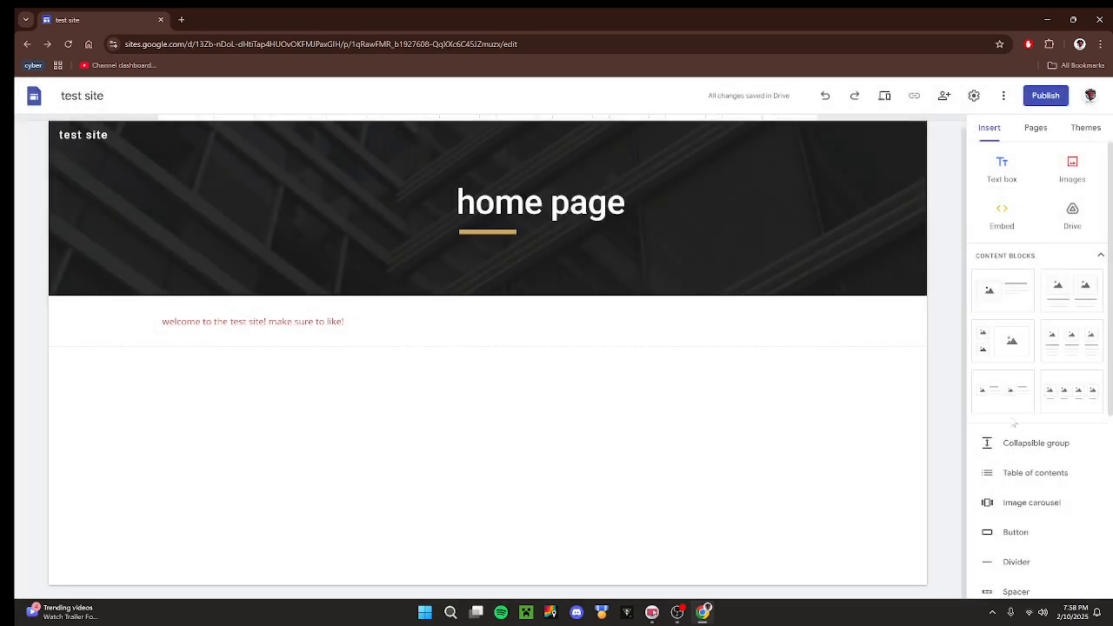
{"action": "scroll", "coordinate": [1014, 425], "scroll_direction": "down", "scroll_amount": 1}
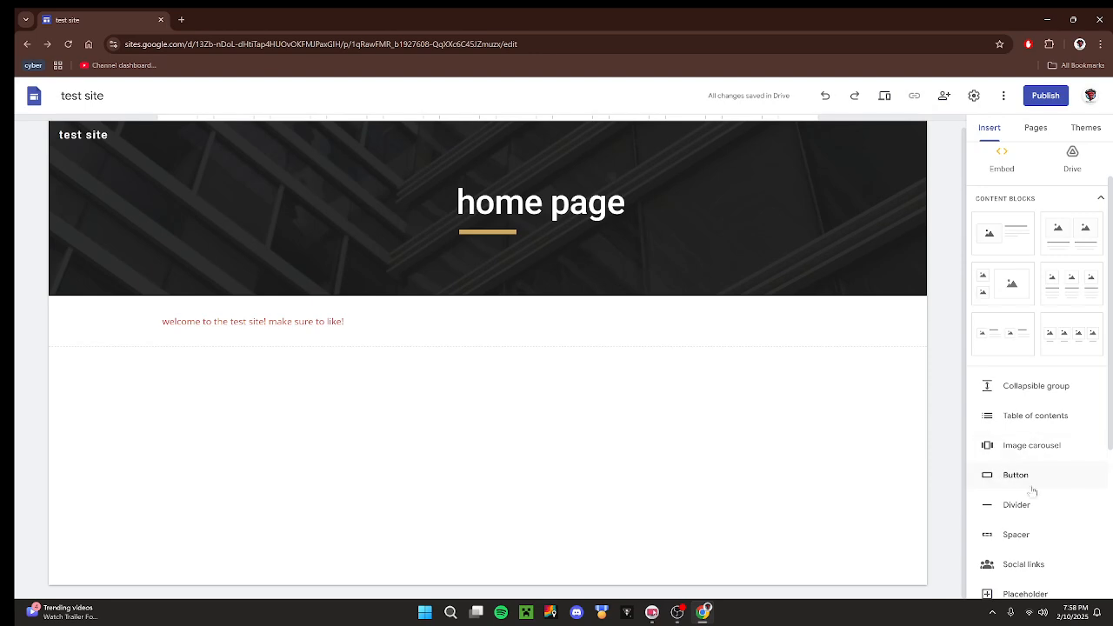
{"action": "scroll", "coordinate": [1040, 454], "scroll_direction": "down", "scroll_amount": 1}
{"action": "scroll", "coordinate": [1038, 454], "scroll_direction": "down", "scroll_amount": 2}
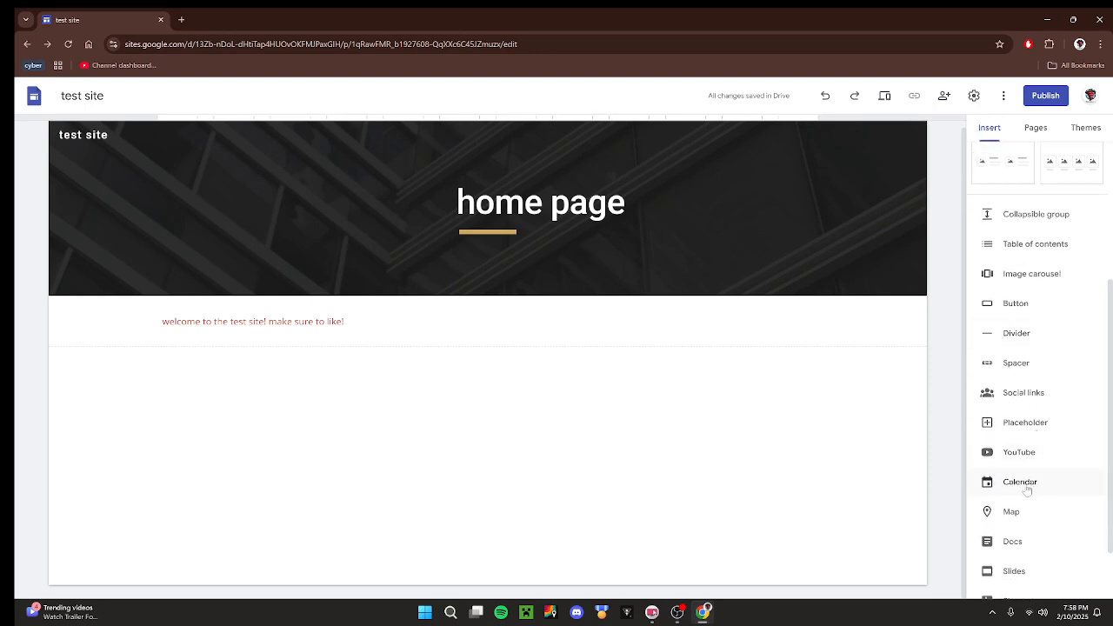
{"action": "scroll", "coordinate": [1025, 416], "scroll_direction": "down", "scroll_amount": 1}
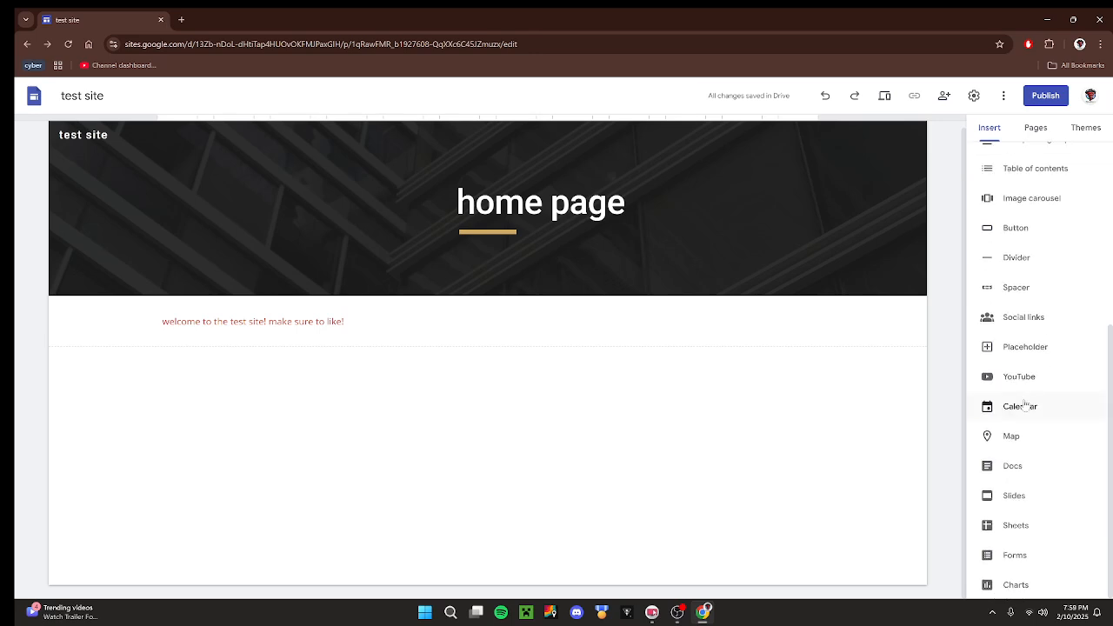
{"action": "scroll", "coordinate": [991, 497], "scroll_direction": "up", "scroll_amount": 5}
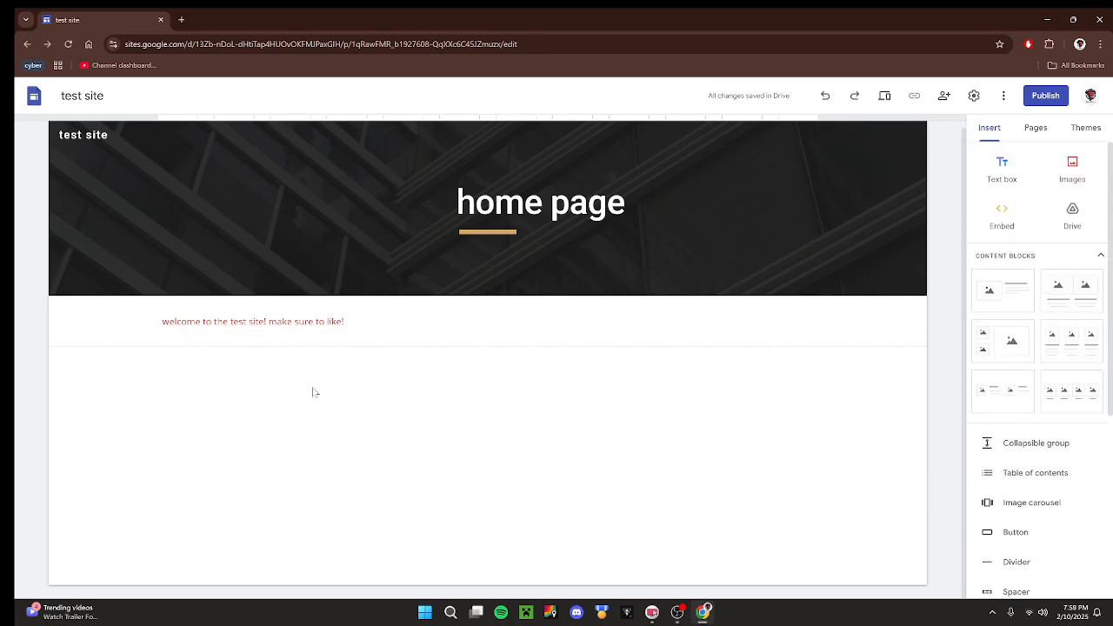
{"action": "scroll", "coordinate": [452, 450], "scroll_direction": "up", "scroll_amount": 1}
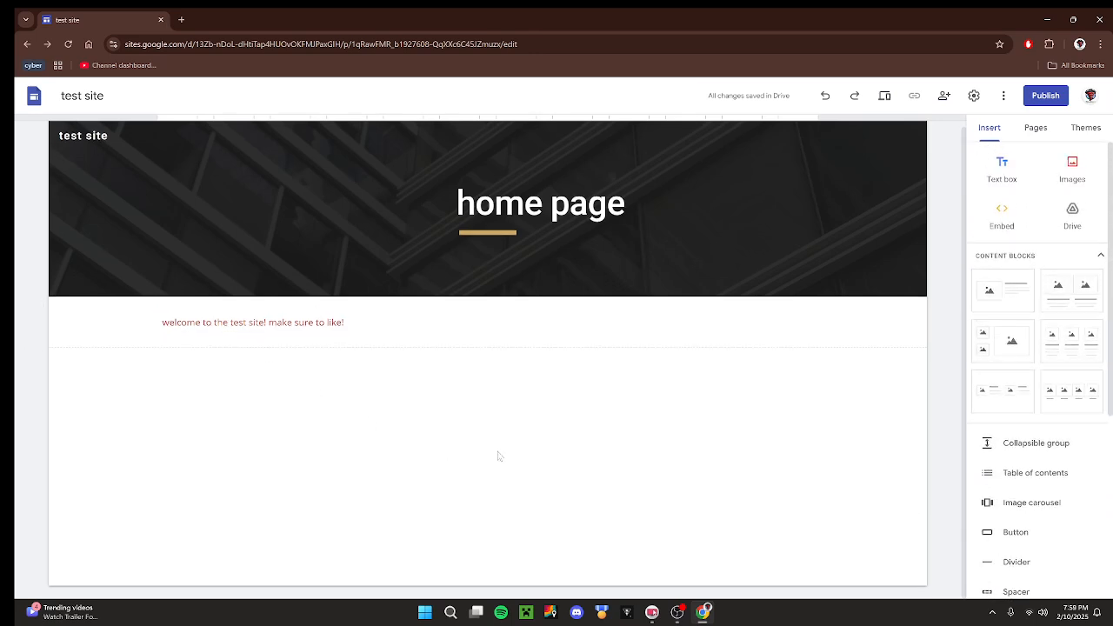
Collapse the content blocks list and insert a collapsible group below the welcome text.
{"action": "left_click", "coordinate": [1037, 258]}
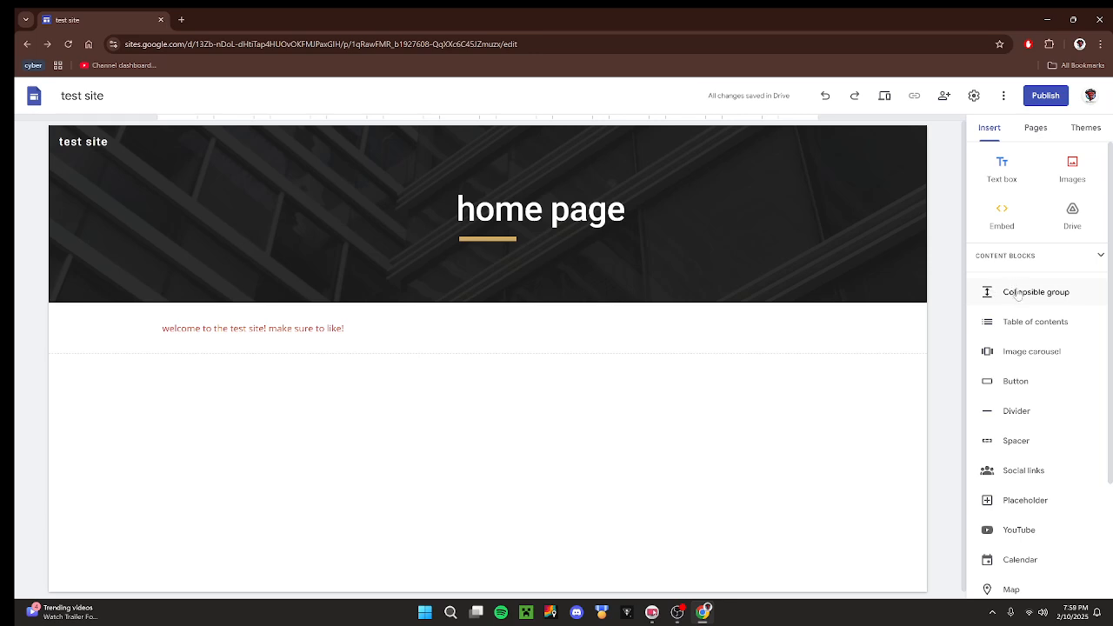
{"action": "left_click", "coordinate": [1018, 294]}
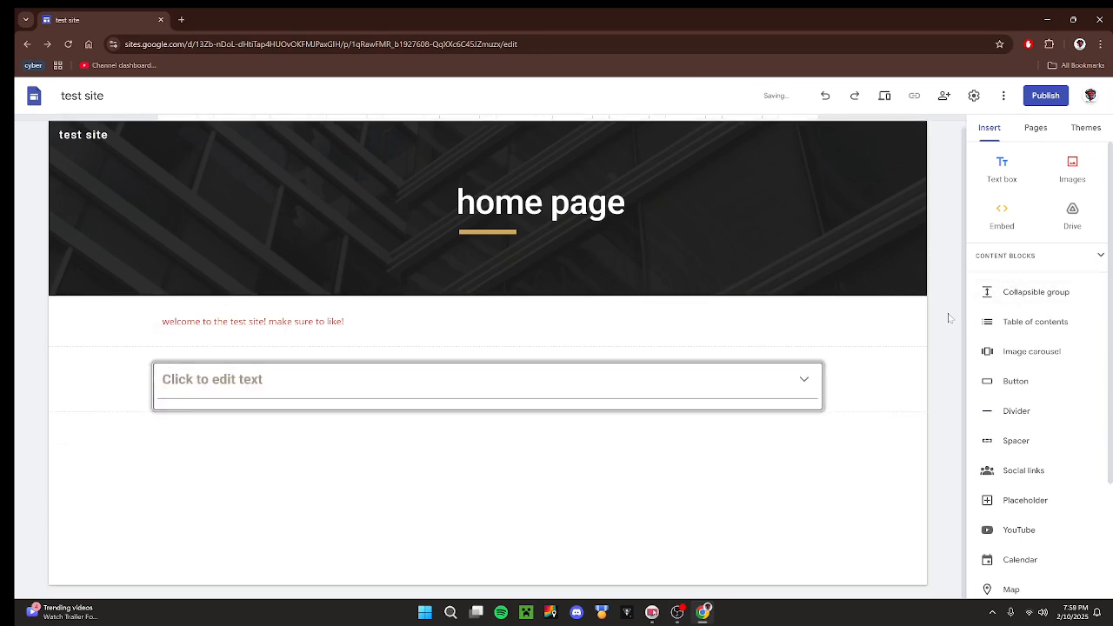
{"action": "left_click", "coordinate": [335, 368]}
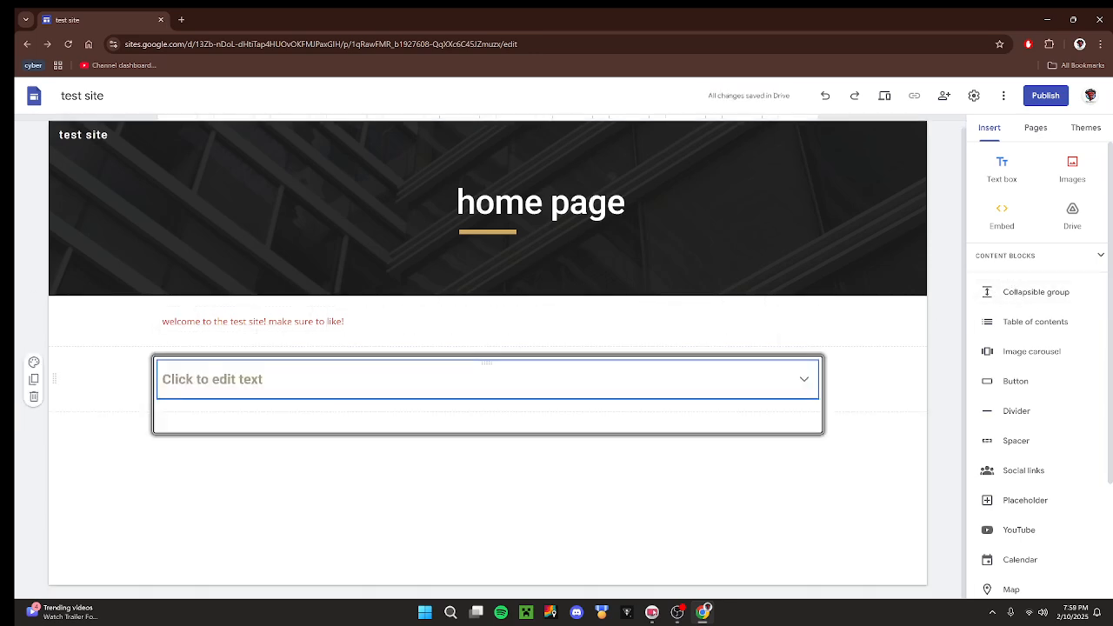
{"action": "left_click", "coordinate": [261, 379]}
{"action": "left_click", "coordinate": [250, 521]}
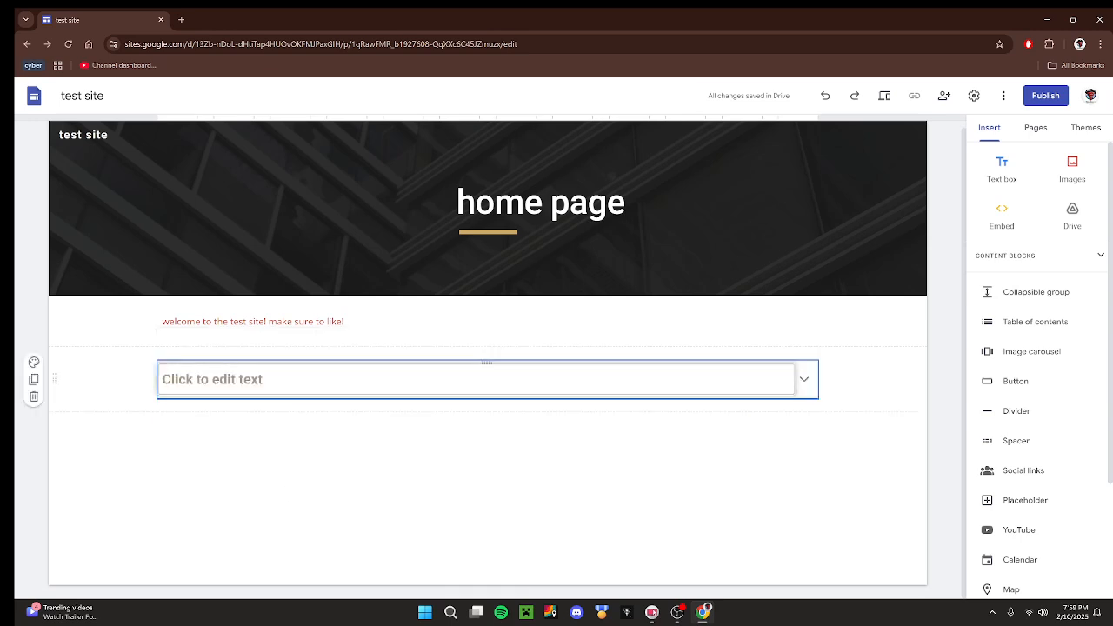
{"action": "left_click", "coordinate": [252, 381]}
{"action": "left_click", "coordinate": [263, 450]}
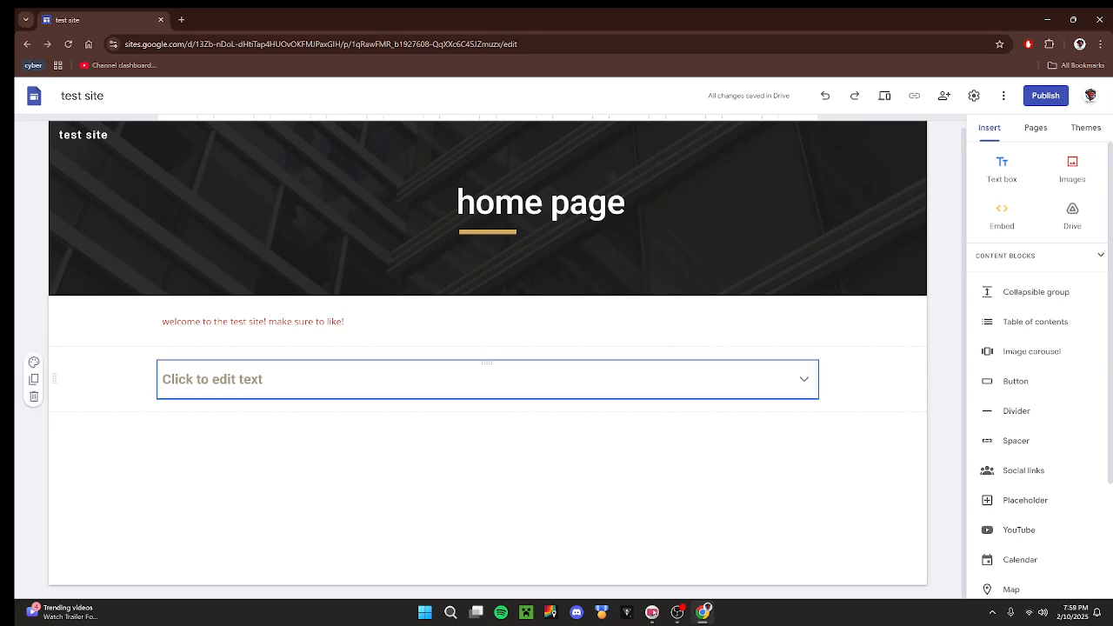
{"action": "left_click", "coordinate": [238, 387]}
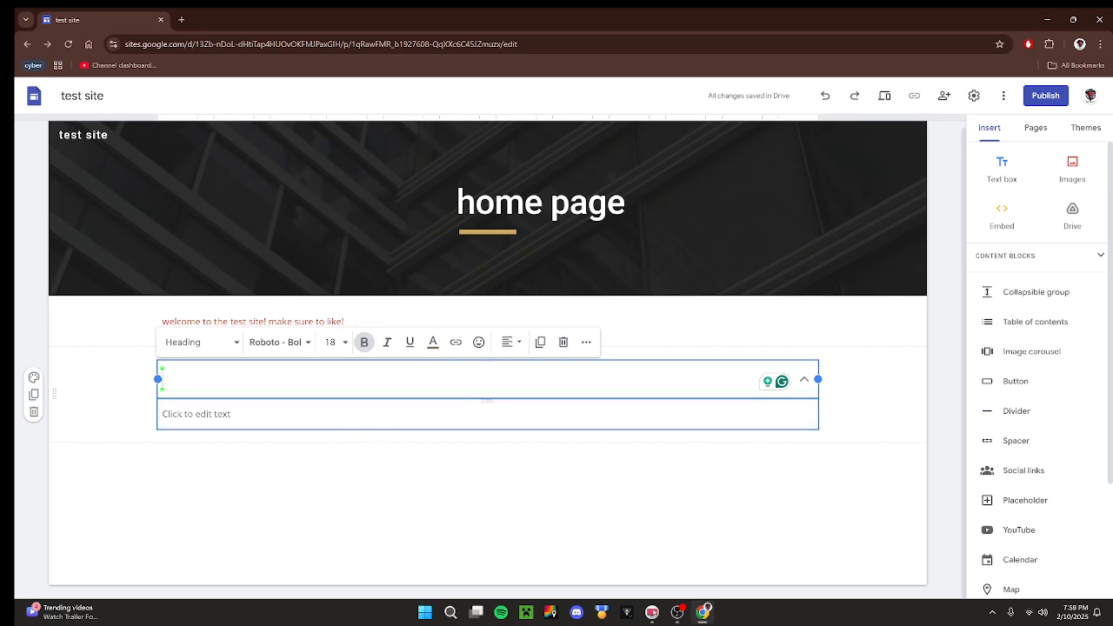
{"action": "left_click", "coordinate": [324, 462]}
Enter "more tools that we have made!" as the heading of the collapsible group.
{"action": "left_click", "coordinate": [304, 380]}
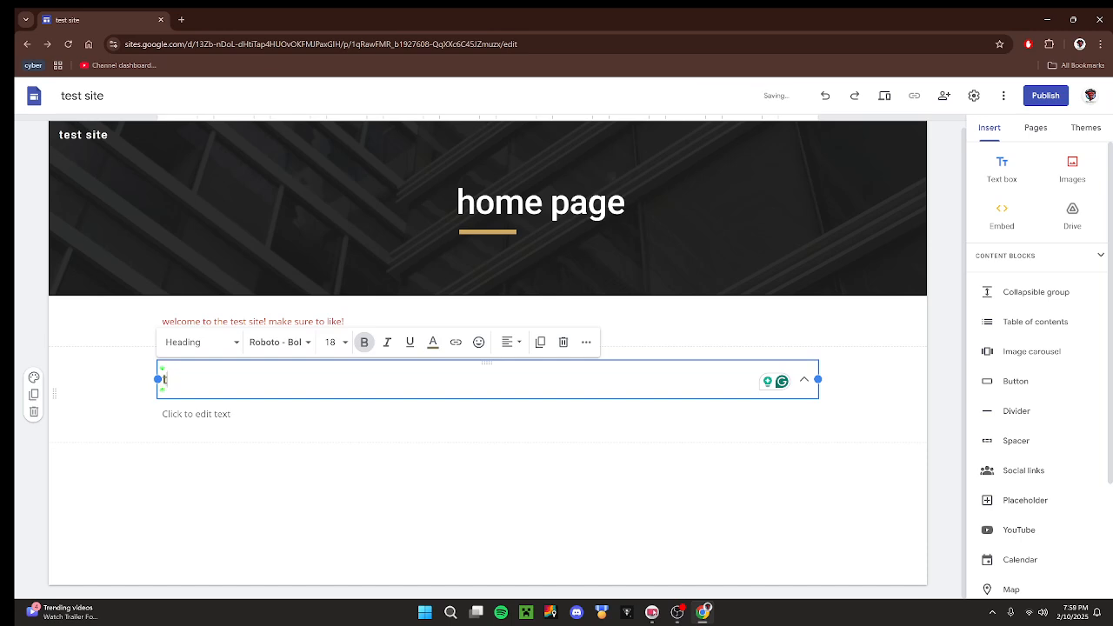
{"action": "type", "text": "tools"}
{"action": "key", "text": "BackSpace"}
{"action": "key", "text": "BackSpace"}
{"action": "key", "text": "BackSpace"}
{"action": "key", "text": "BackSpace"}
{"action": "key", "text": "BackSpace"}
{"action": "type", "text": "more tools"}
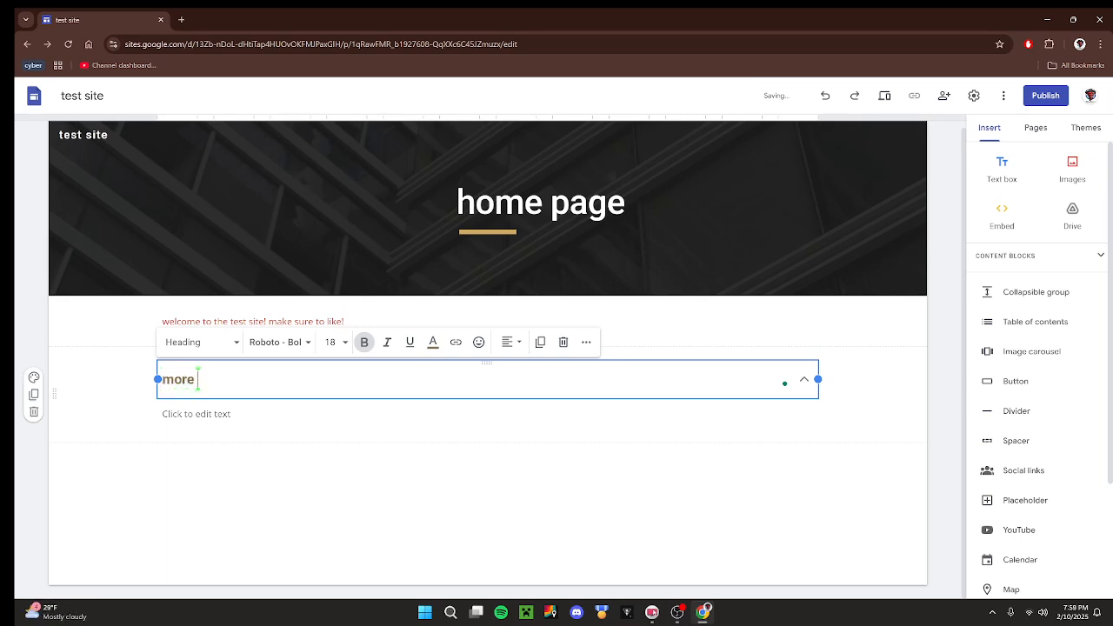
{"action": "type", "text": "that we have made!"}
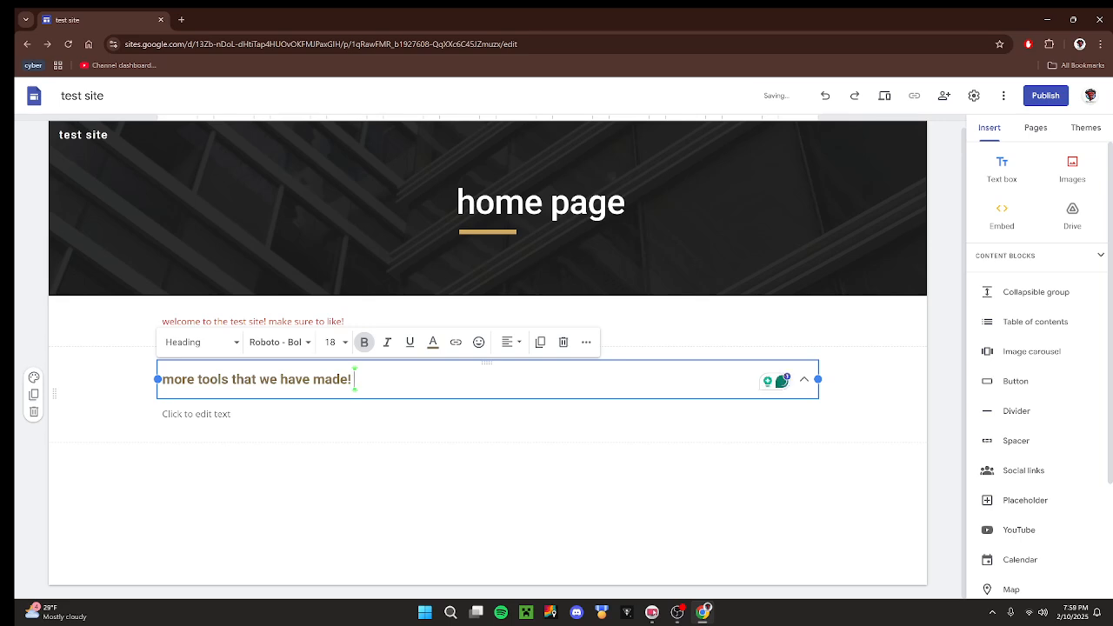
Fill the collapsible group's body with four lines: "-tool1", "-tool2", "-tool3" and "-tool4".
{"action": "left_click", "coordinate": [218, 417]}
{"action": "left_click", "coordinate": [213, 415]}
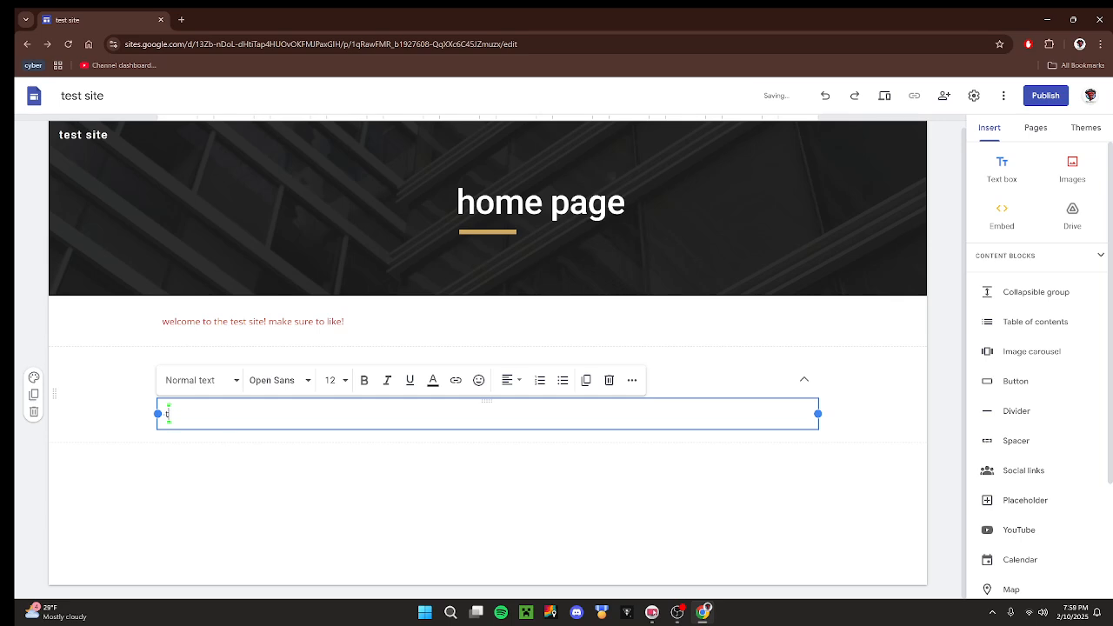
{"action": "type", "text": "tool1"}
{"action": "key", "text": "Return"}
{"action": "type", "text": "-tool"}
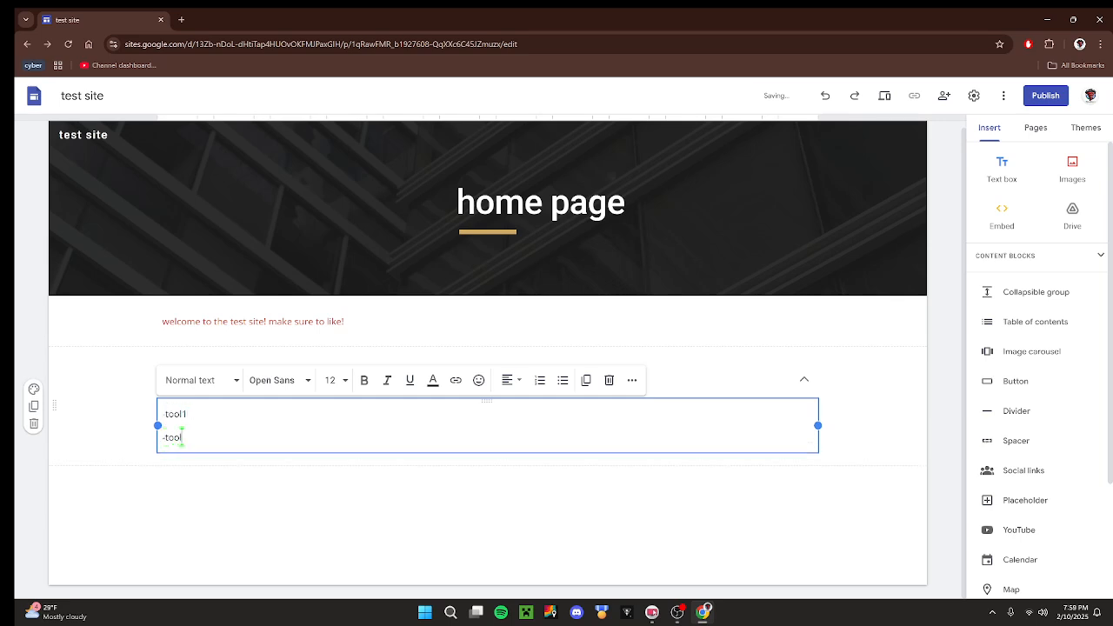
{"action": "type", "text": "2"}
{"action": "key", "text": "Return"}
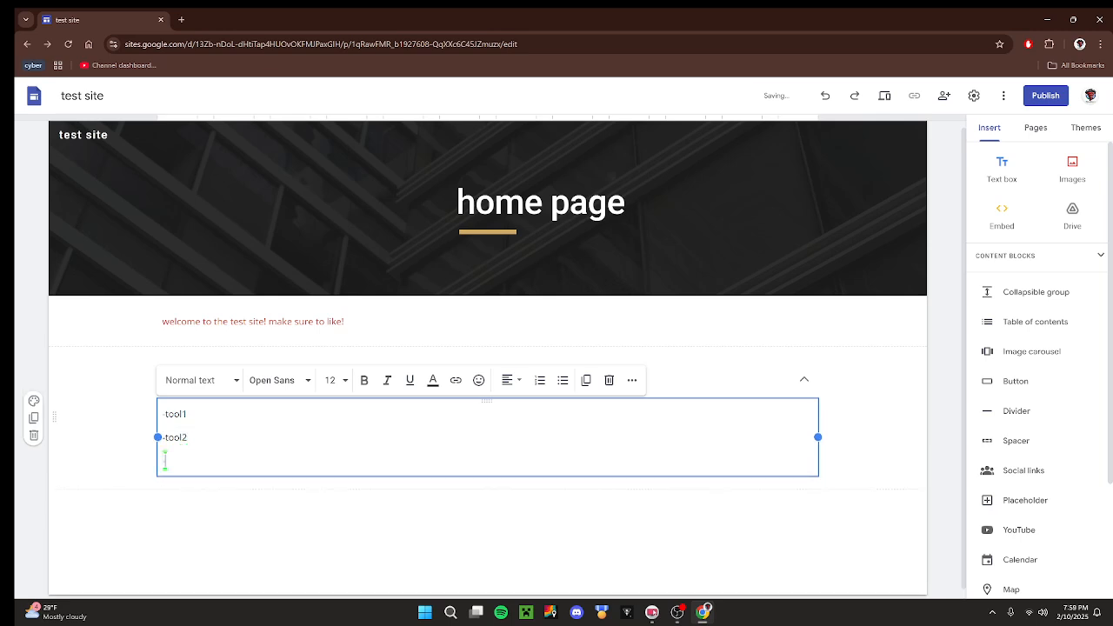
{"action": "type", "text": "-tool3"}
{"action": "key", "text": "Return"}
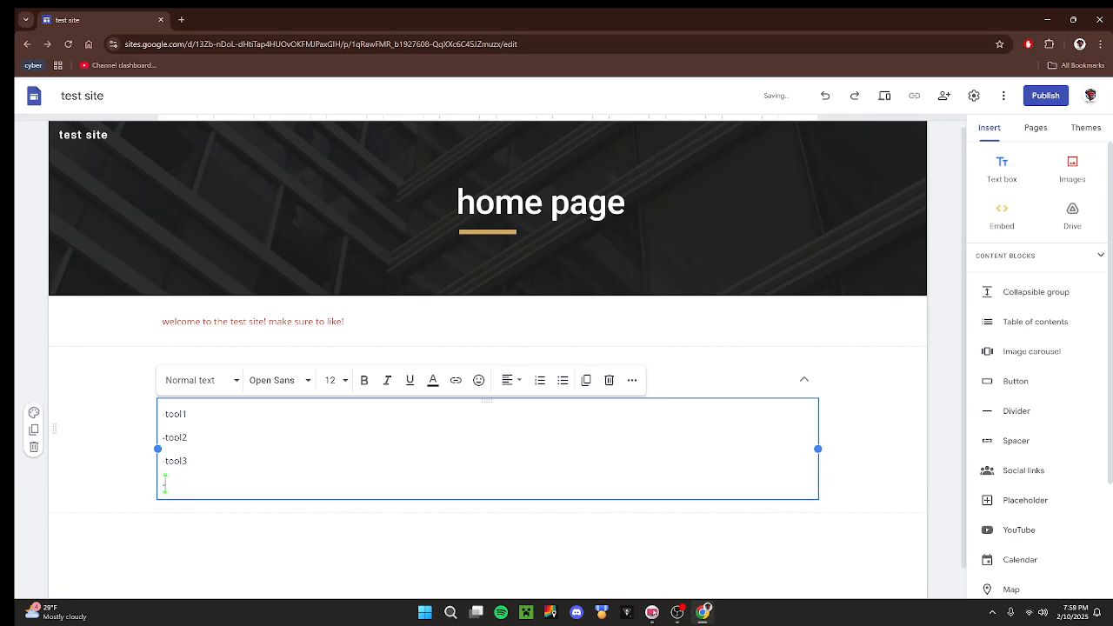
{"action": "type", "text": "-tool4"}
Add the filler text "hay welcome dhskdfhksgfa k sddffhsddfgsdk" after the tool3 entry and leave the collapsible group.
{"action": "key", "text": "Up"}
{"action": "key", "text": "Up"}
{"action": "type", "text": "hay welcome dhskdfhksgfa k sddfhsddfgsdk"}
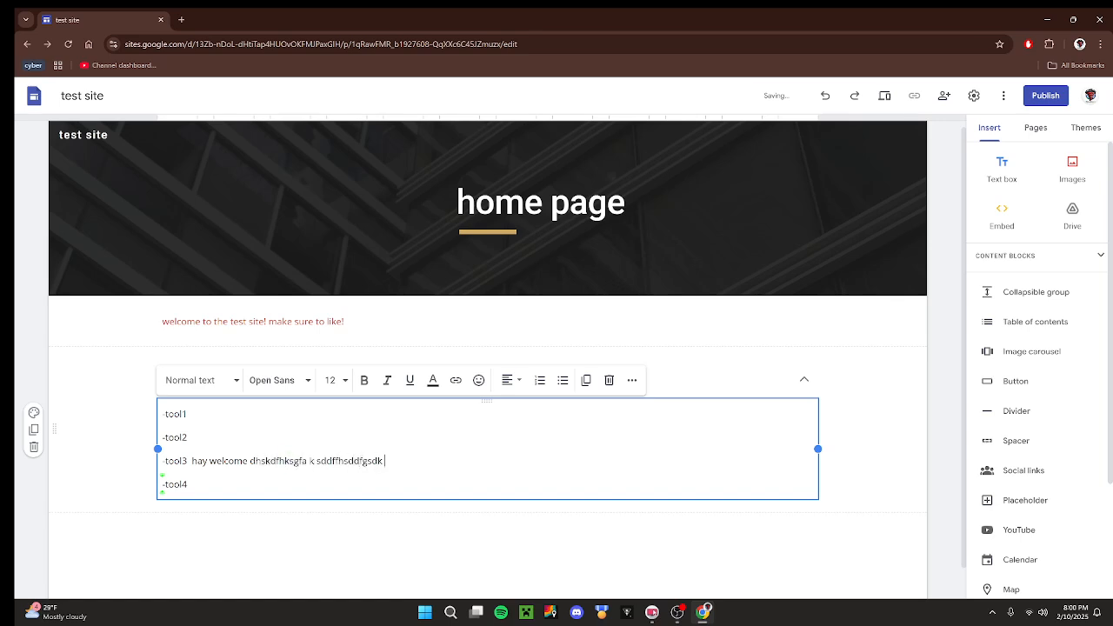
{"action": "left_click", "coordinate": [264, 559]}
{"action": "left_click", "coordinate": [352, 379]}
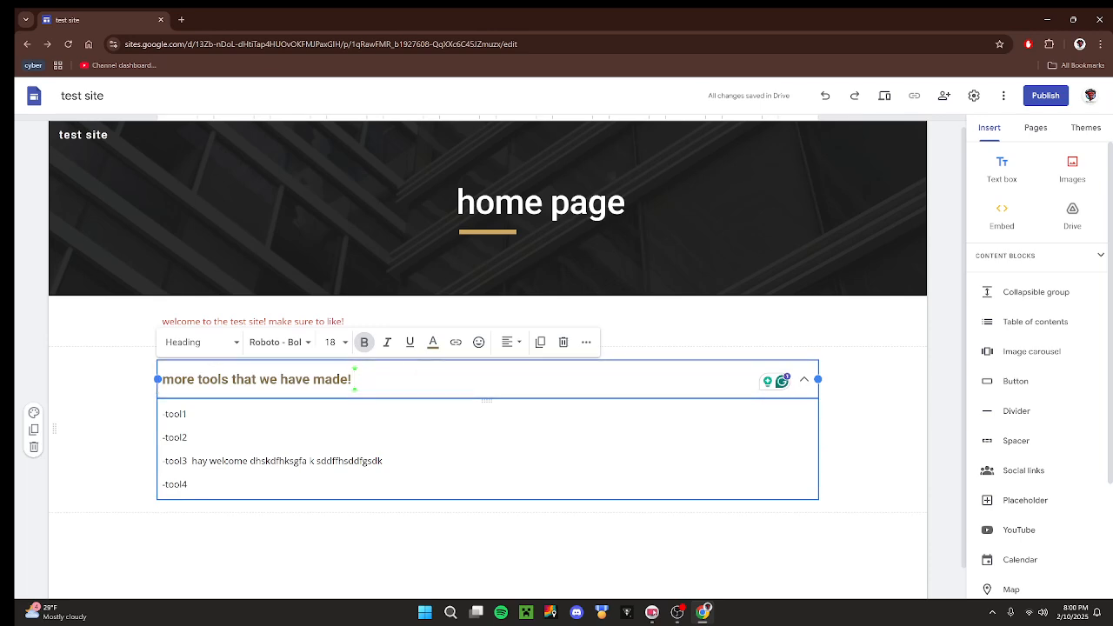
{"action": "left_click", "coordinate": [257, 541]}
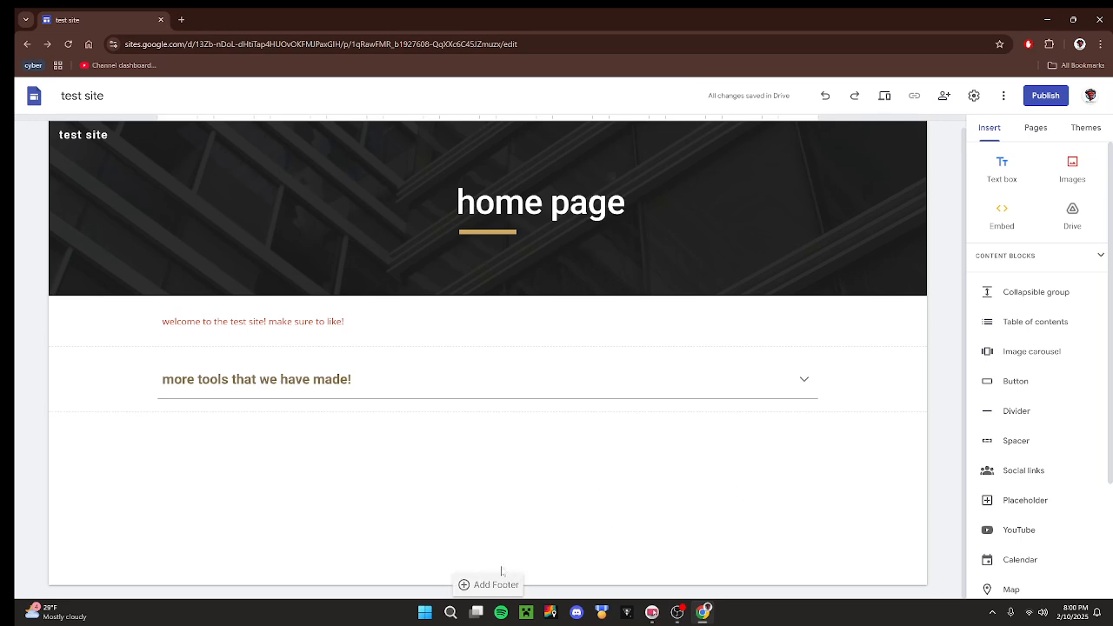
Add a footer to the page and set its text to the Title style in red, without underline.
{"action": "left_click", "coordinate": [498, 584]}
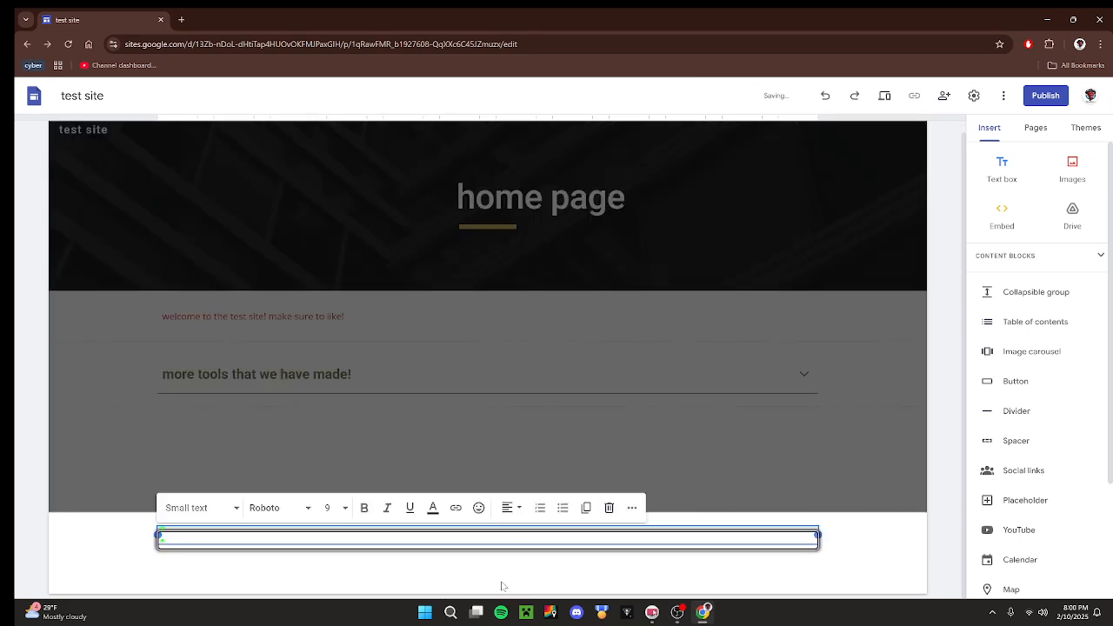
{"action": "left_click", "coordinate": [218, 510]}
{"action": "left_click", "coordinate": [197, 502]}
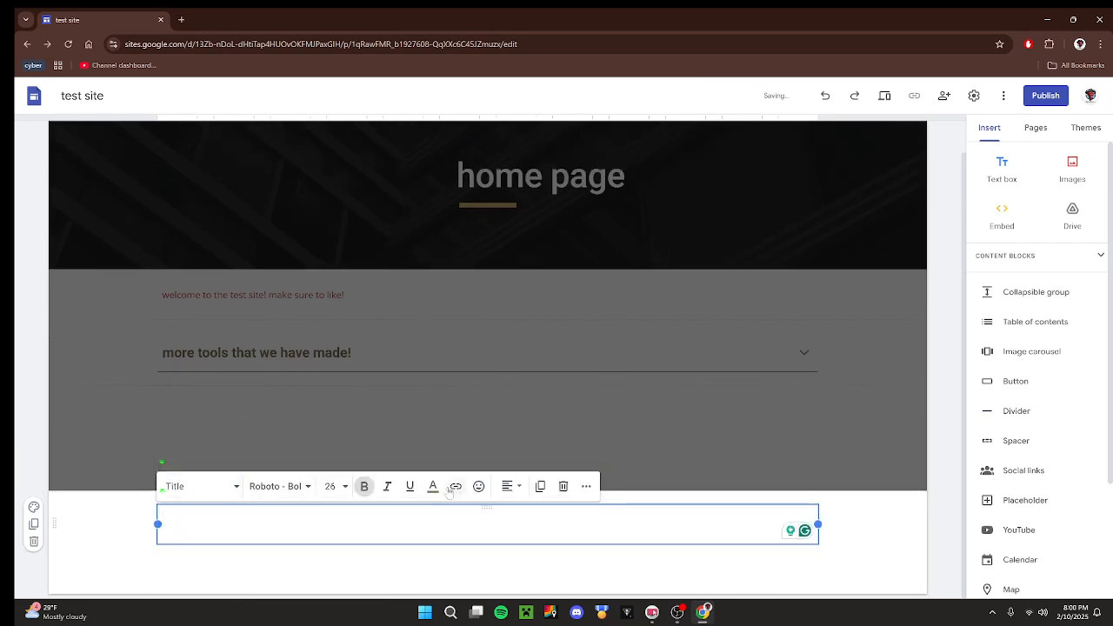
{"action": "left_click", "coordinate": [409, 486]}
{"action": "left_click", "coordinate": [432, 486]}
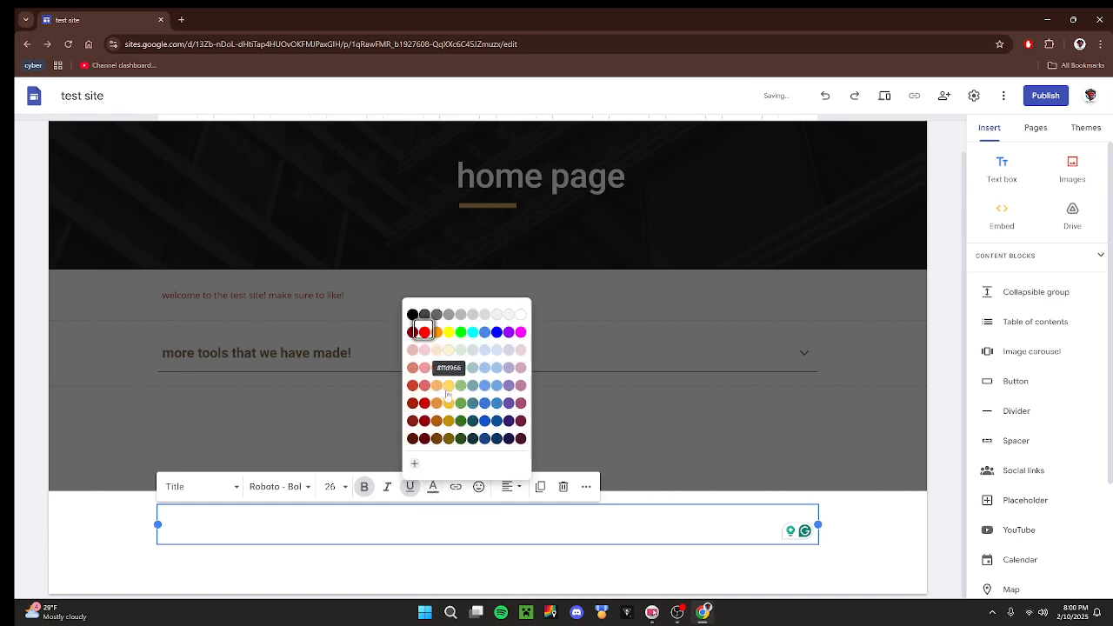
{"action": "left_click", "coordinate": [432, 486]}
{"action": "left_click", "coordinate": [411, 498]}
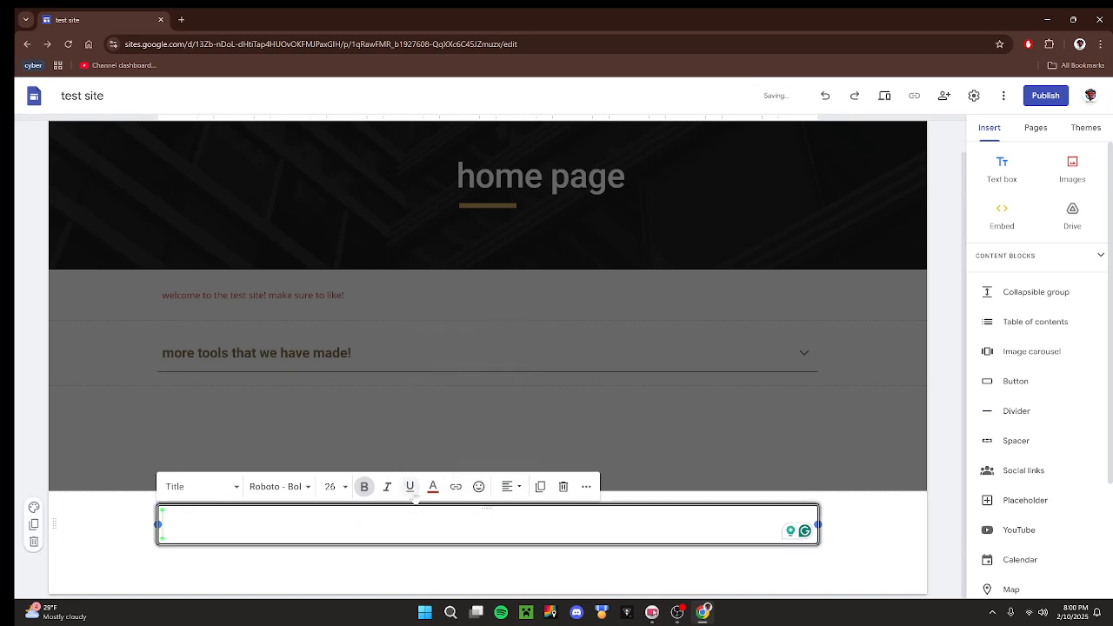
Check the footer text's alignment and extra formatting options, and set its font to Lobster.
{"action": "left_click", "coordinate": [481, 498]}
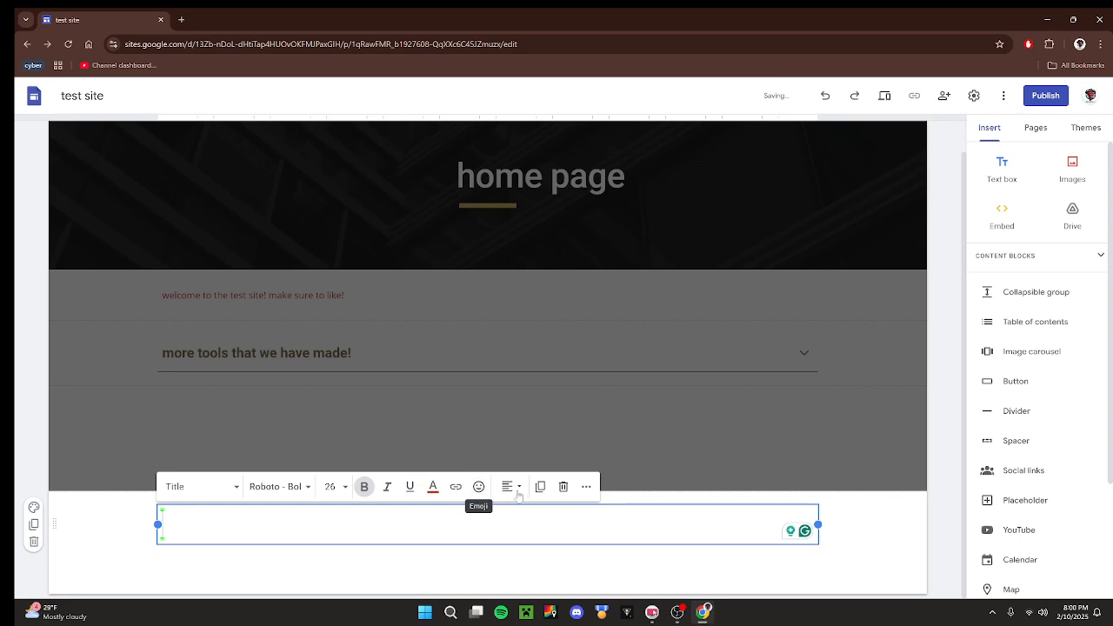
{"action": "left_click", "coordinate": [514, 492]}
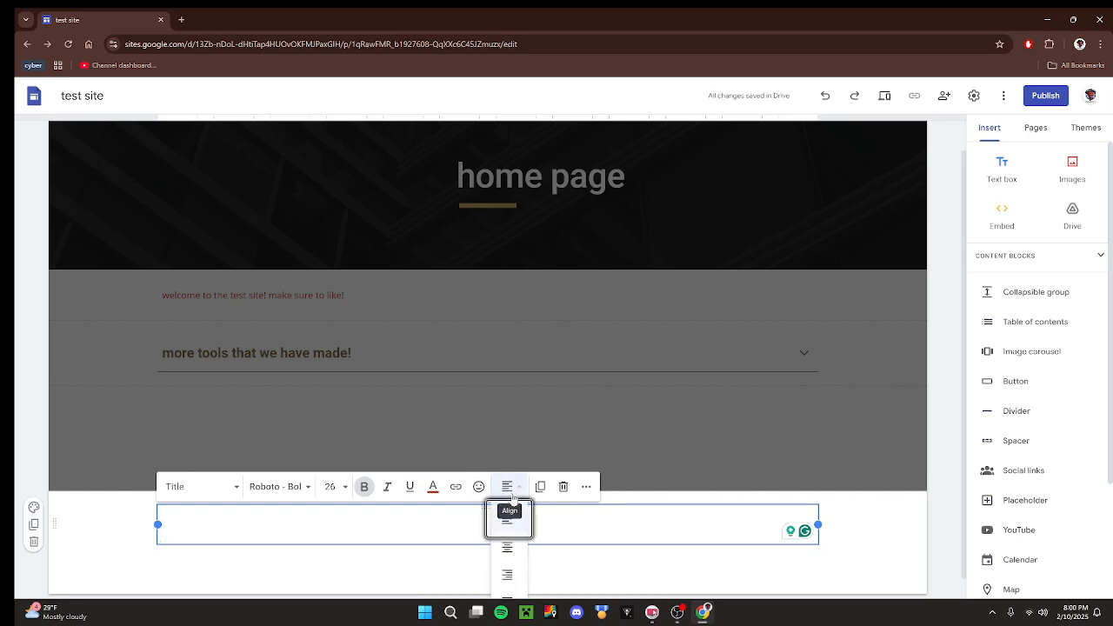
{"action": "left_click", "coordinate": [586, 487]}
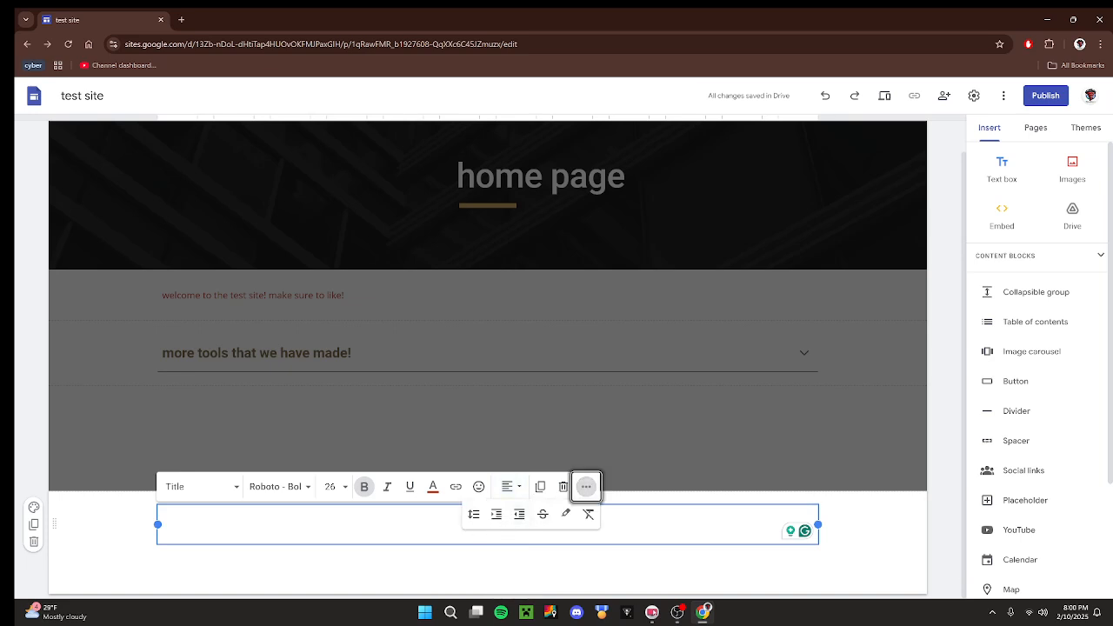
{"action": "left_click", "coordinate": [163, 525]}
{"action": "left_click", "coordinate": [308, 488]}
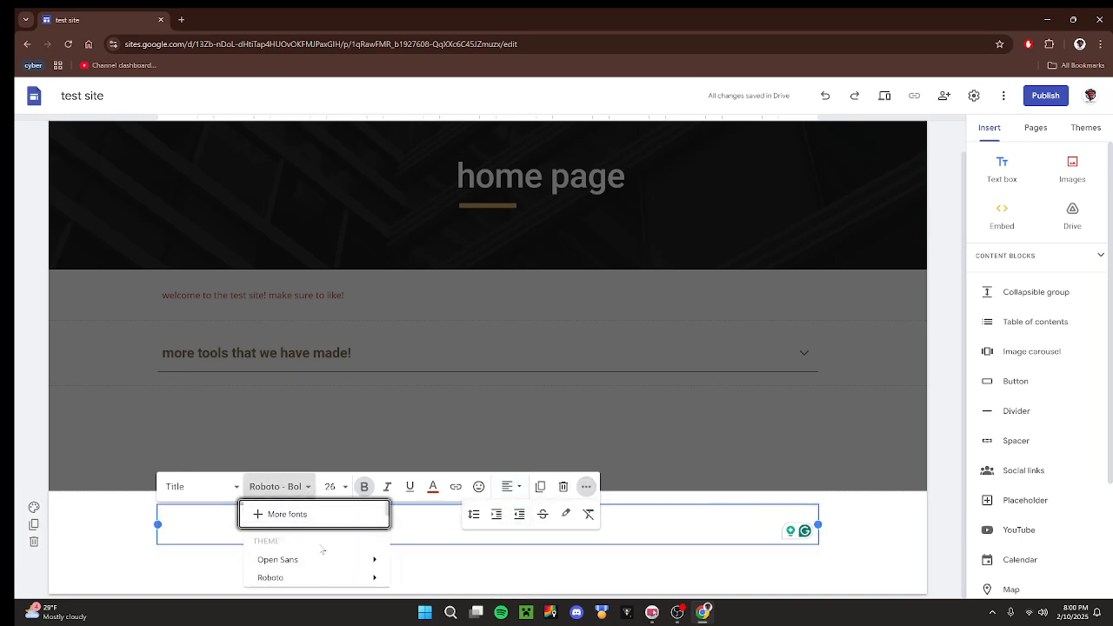
{"action": "scroll", "coordinate": [302, 574], "scroll_direction": "down", "scroll_amount": 2}
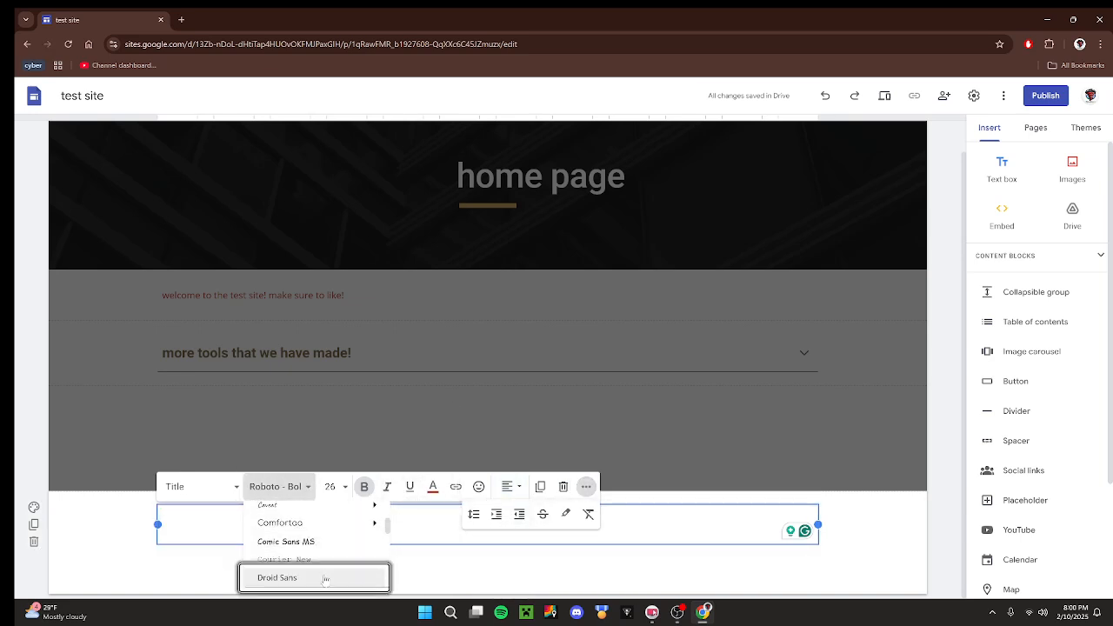
{"action": "scroll", "coordinate": [313, 569], "scroll_direction": "down", "scroll_amount": 3}
{"action": "mouse_move", "coordinate": [343, 581]}
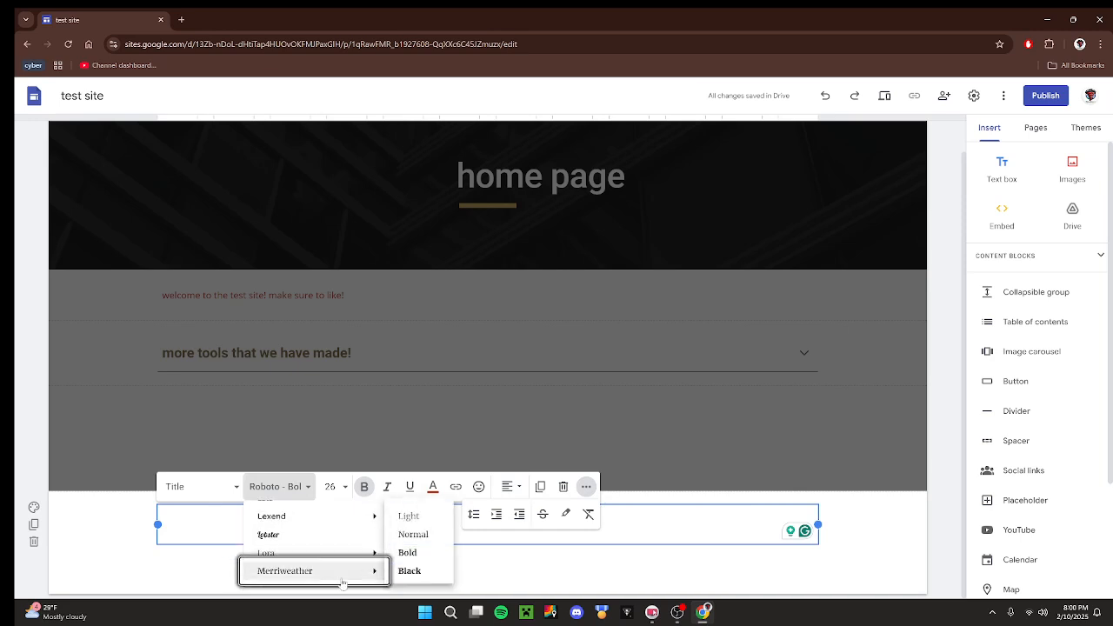
{"action": "left_click", "coordinate": [290, 535]}
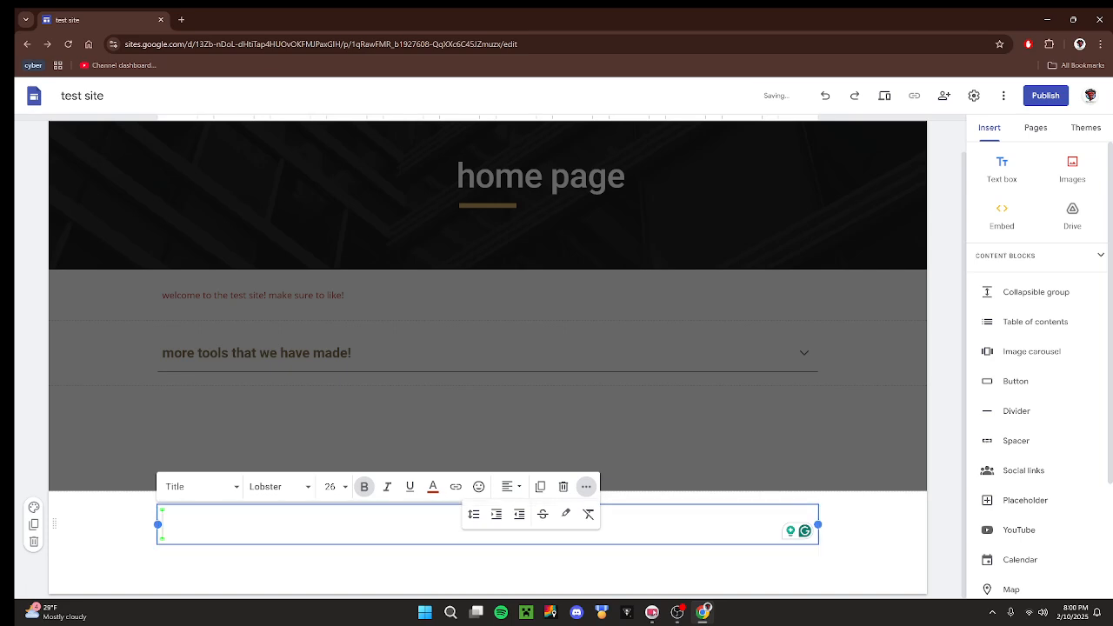
Enter the footer text "warning this is a test site! testing only" and leave the footer.
{"action": "type", "text": "warning t"}
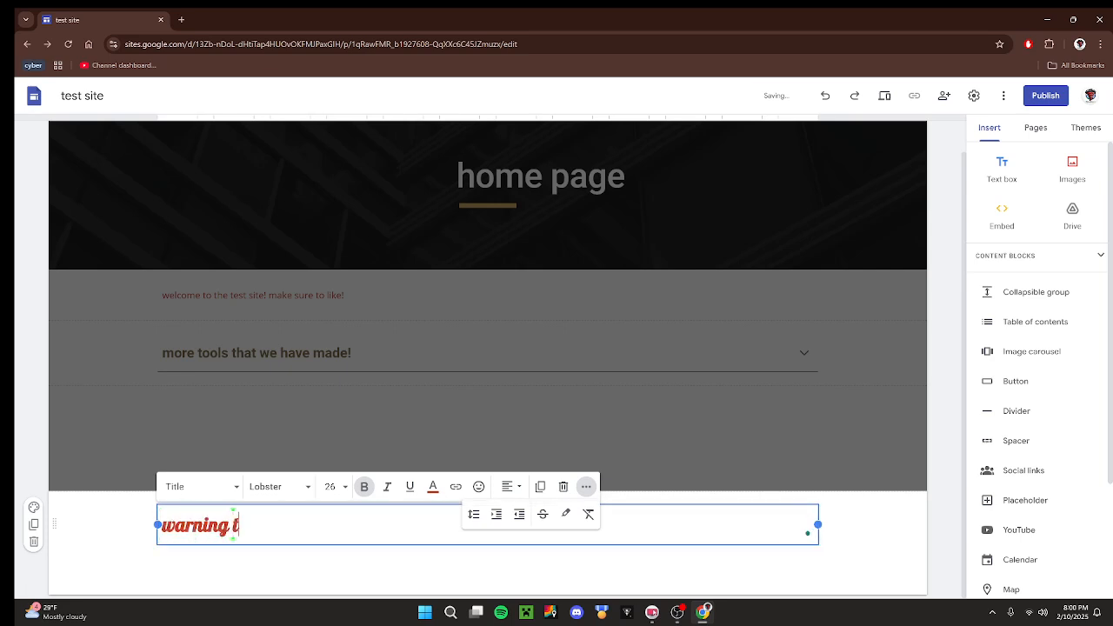
{"action": "type", "text": "his is a test"}
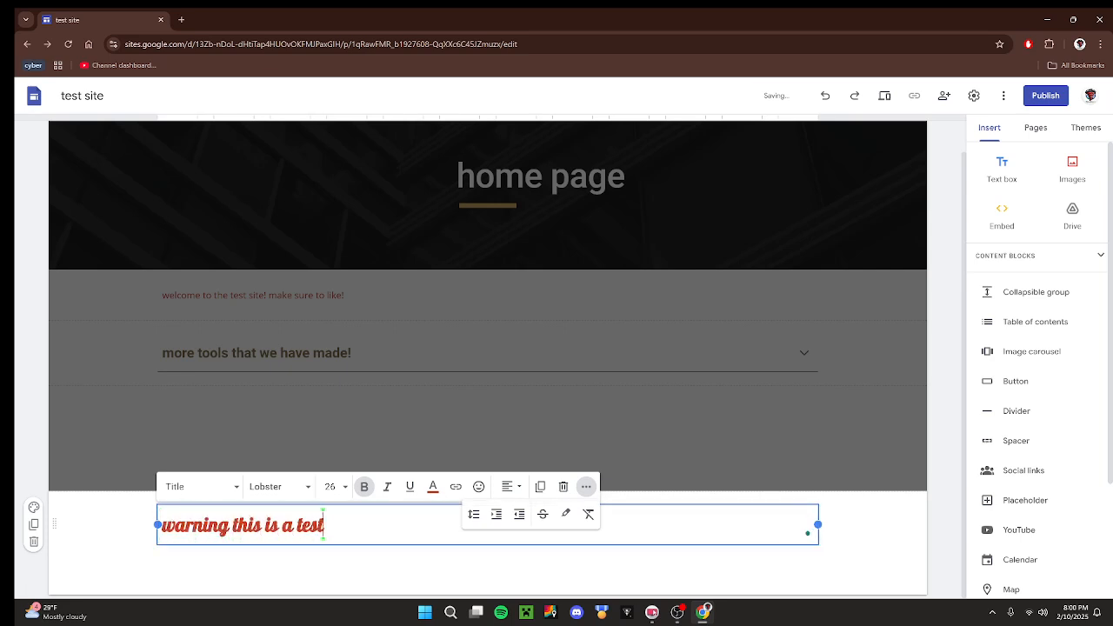
{"action": "type", "text": " site! testing on"}
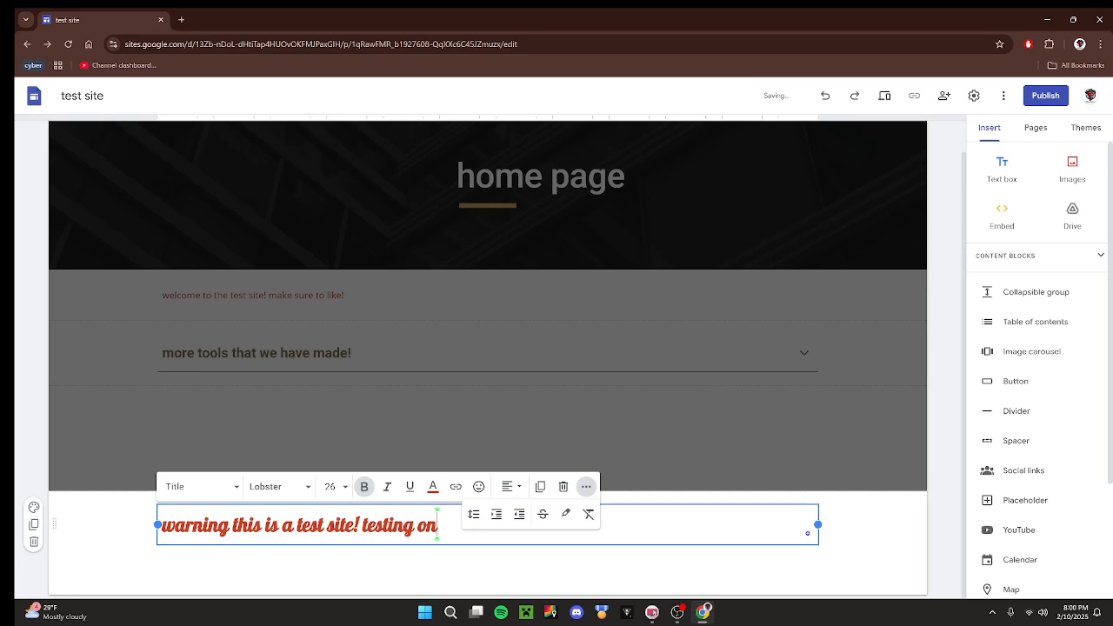
{"action": "type", "text": "ly"}
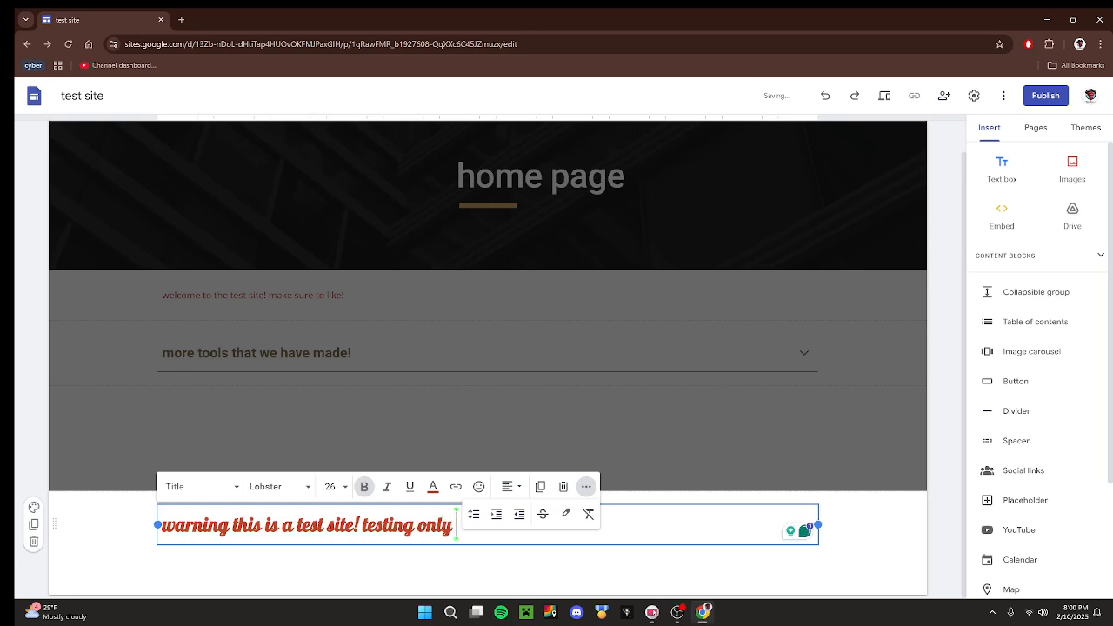
{"action": "left_click", "coordinate": [582, 405]}
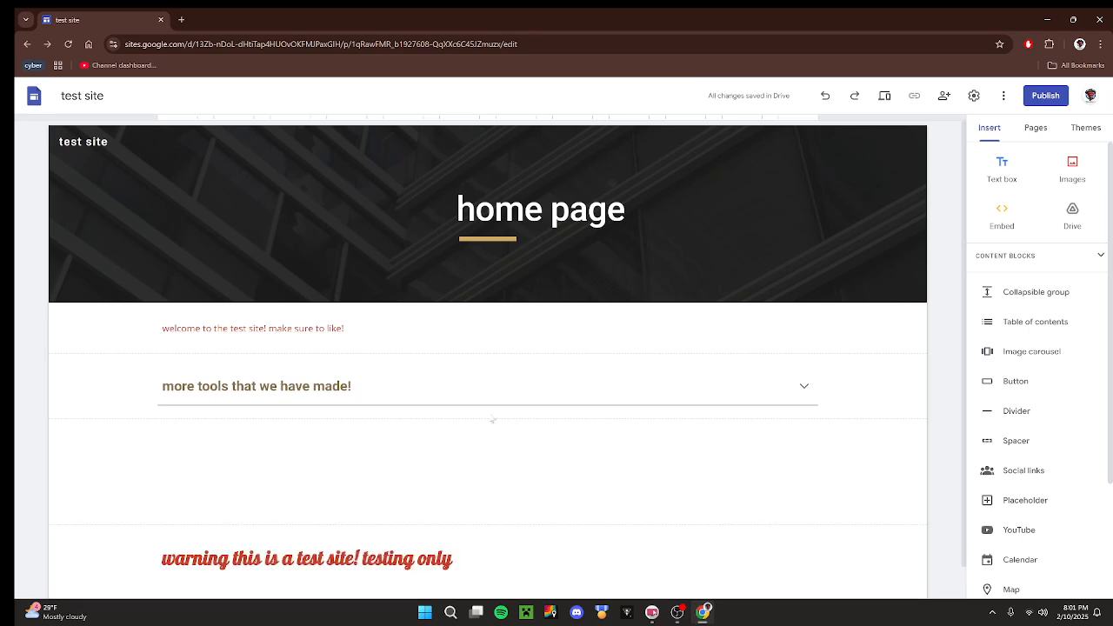
Add a new page named "shop" to the site.
{"action": "scroll", "coordinate": [765, 435], "scroll_direction": "down", "scroll_amount": 1}
{"action": "scroll", "coordinate": [750, 420], "scroll_direction": "up", "scroll_amount": 1}
{"action": "left_click", "coordinate": [1021, 129]}
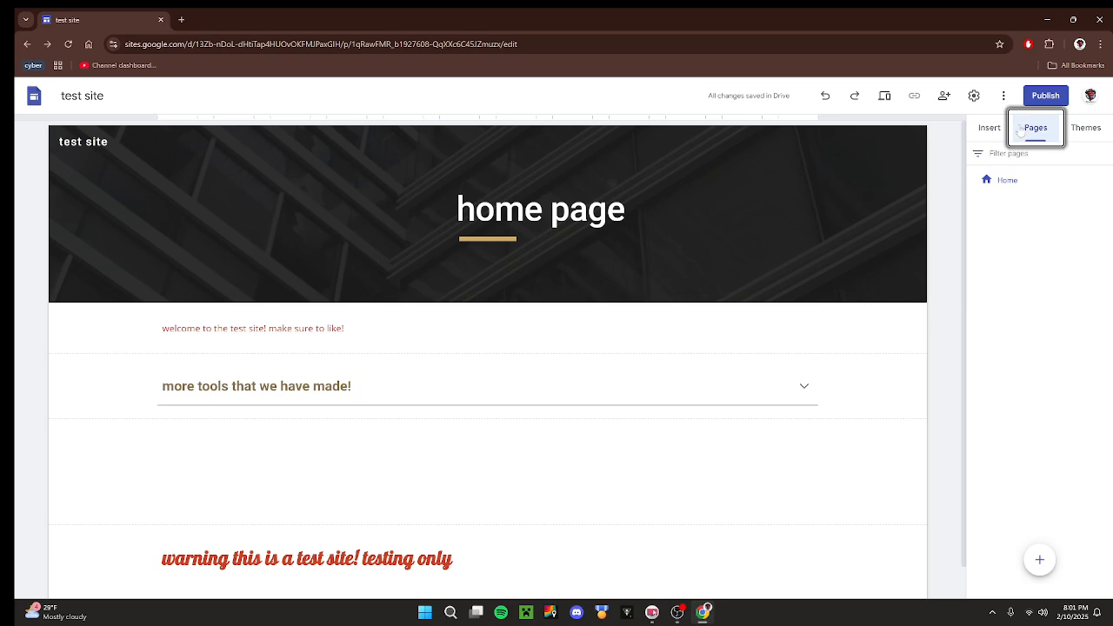
{"action": "left_click", "coordinate": [1039, 560]}
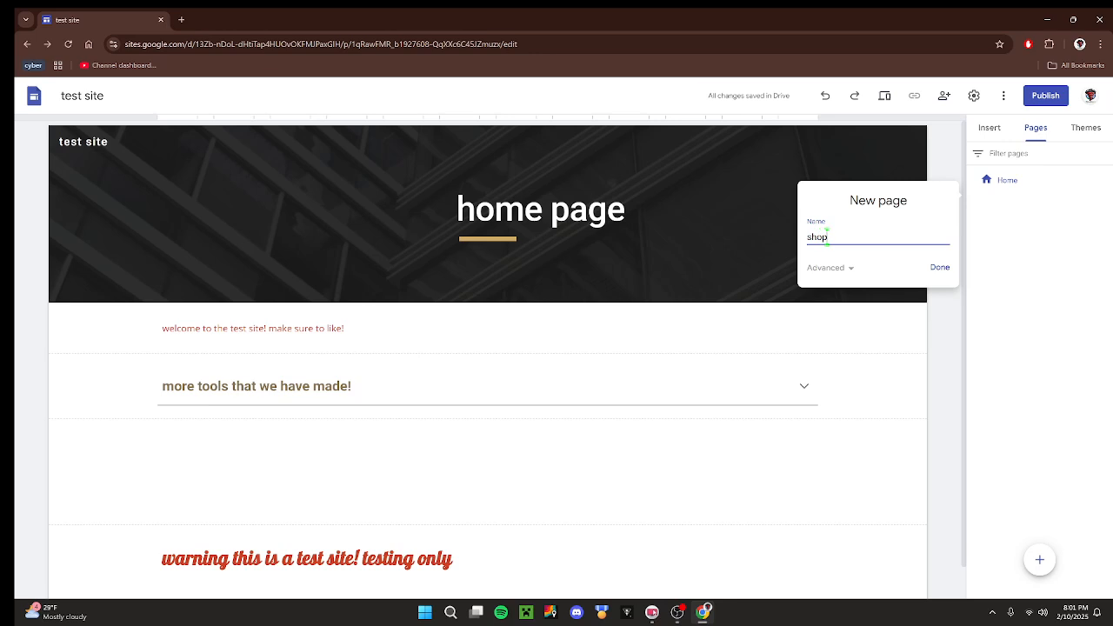
{"action": "left_click", "coordinate": [954, 271]}
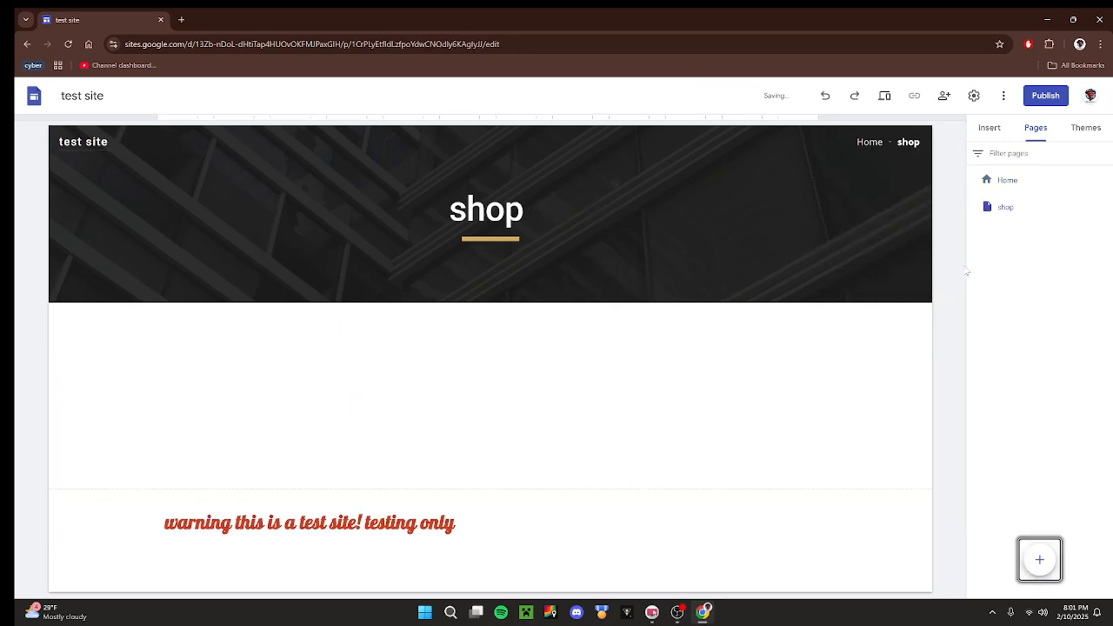
Try the site's Home and shop navigation links, and hide the shop page from navigation.
{"action": "left_click", "coordinate": [869, 143]}
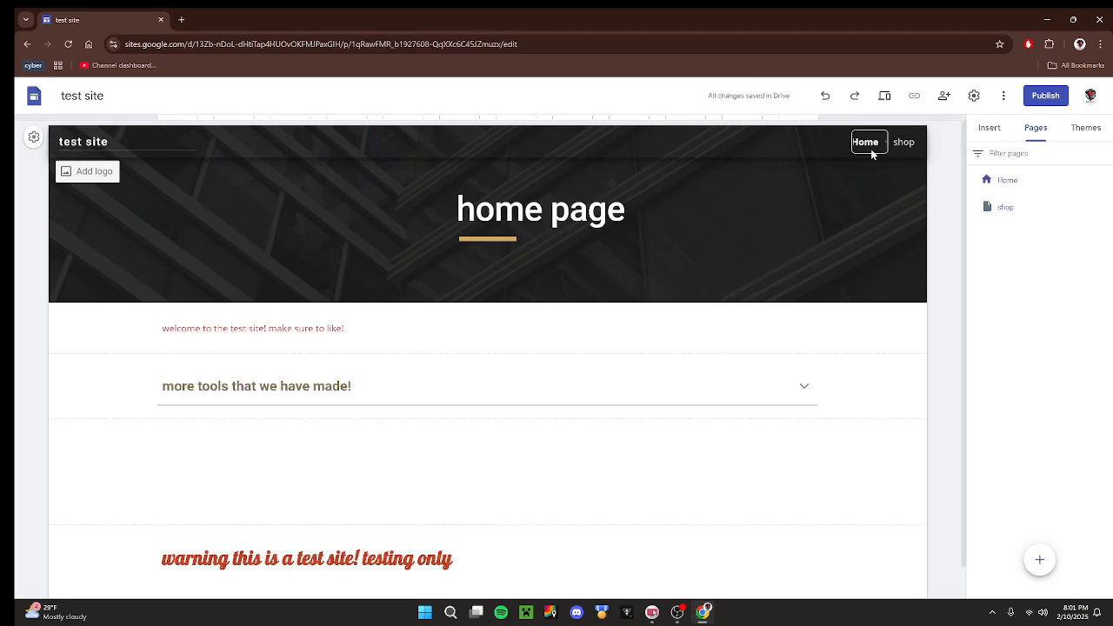
{"action": "left_click", "coordinate": [905, 143]}
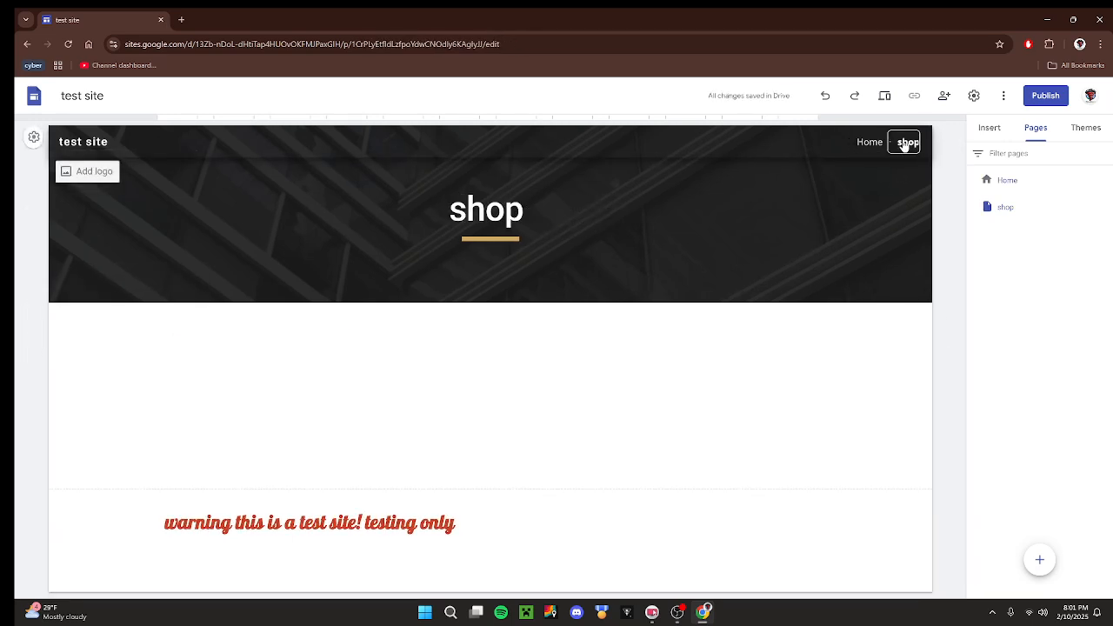
{"action": "left_click", "coordinate": [1104, 207]}
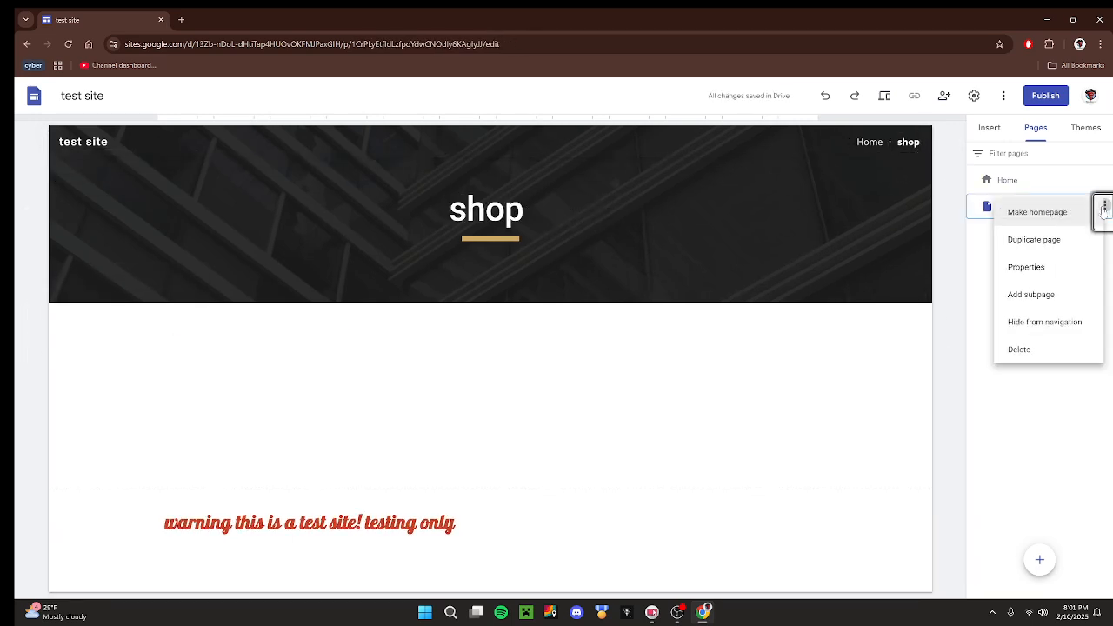
{"action": "left_click", "coordinate": [1077, 330]}
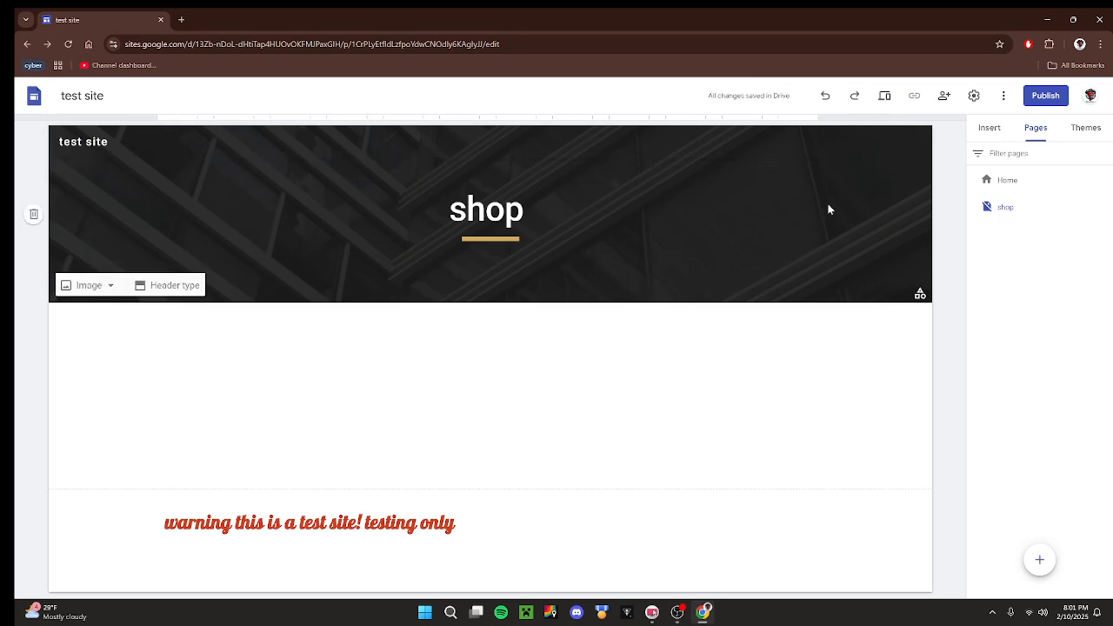
Insert a button named "shop page" on the Home page, linked to the site's shop page.
{"action": "left_click", "coordinate": [1010, 184]}
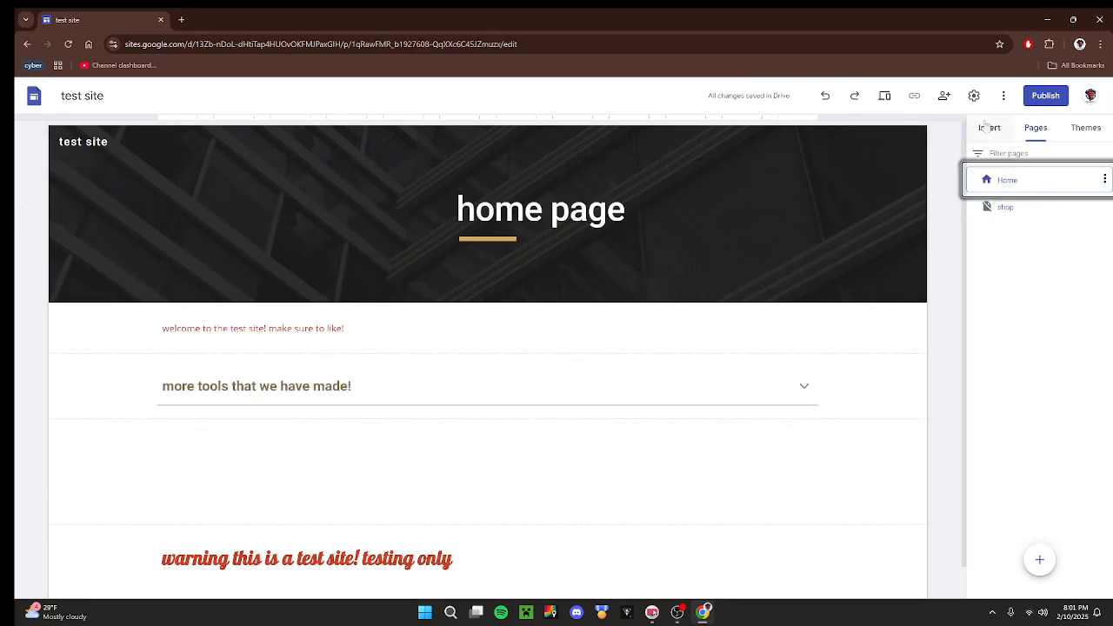
{"action": "left_click", "coordinate": [989, 128]}
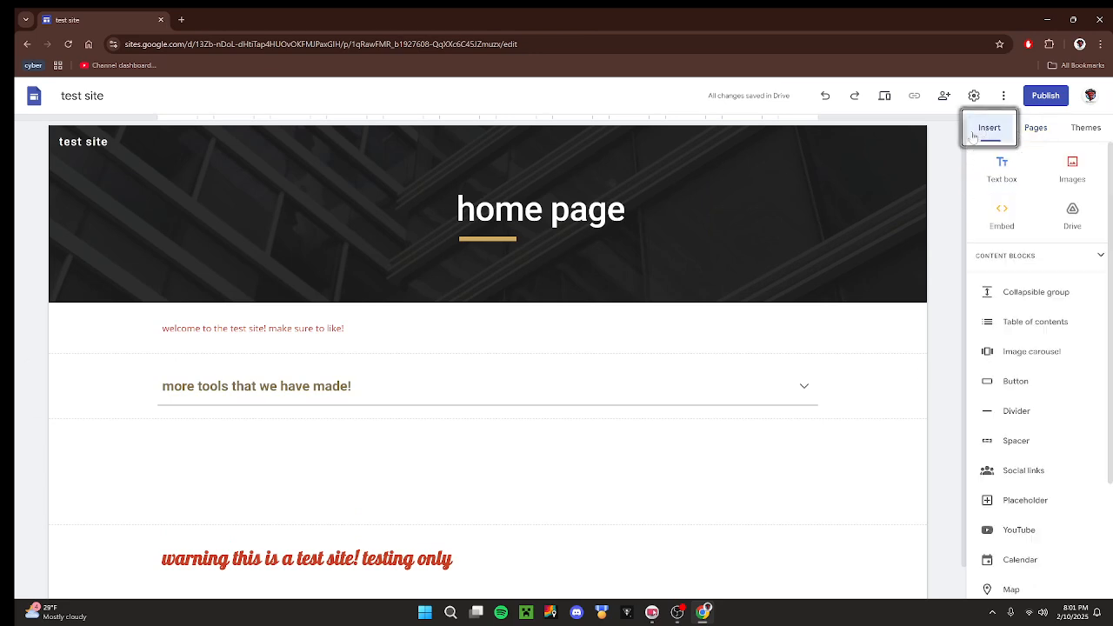
{"action": "left_click", "coordinate": [1016, 381]}
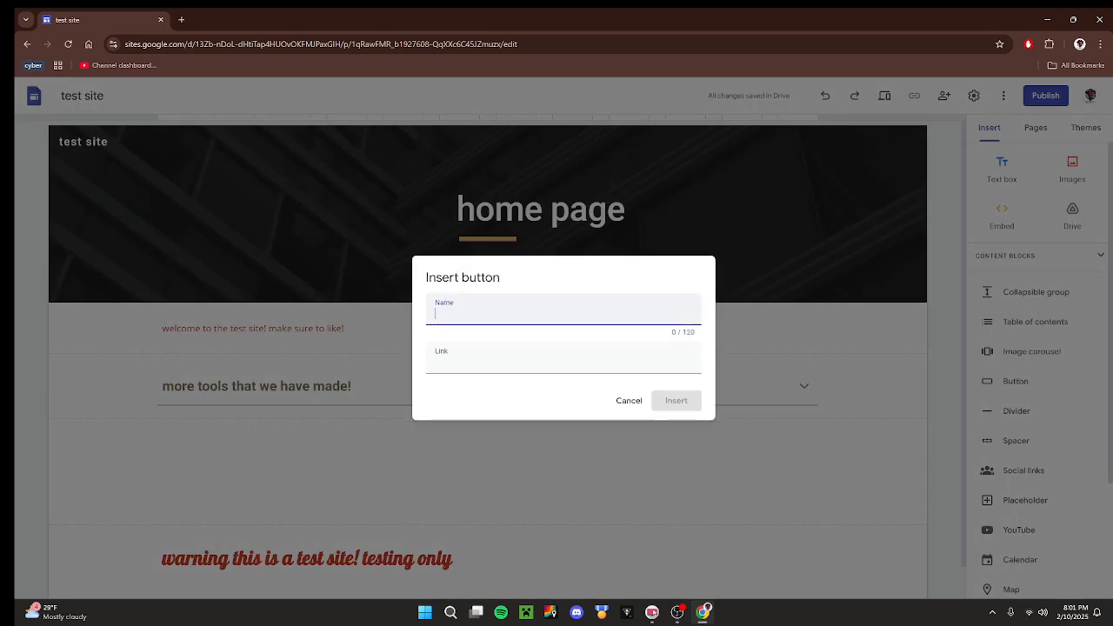
{"action": "type", "text": "shop page"}
{"action": "key", "text": "Tab"}
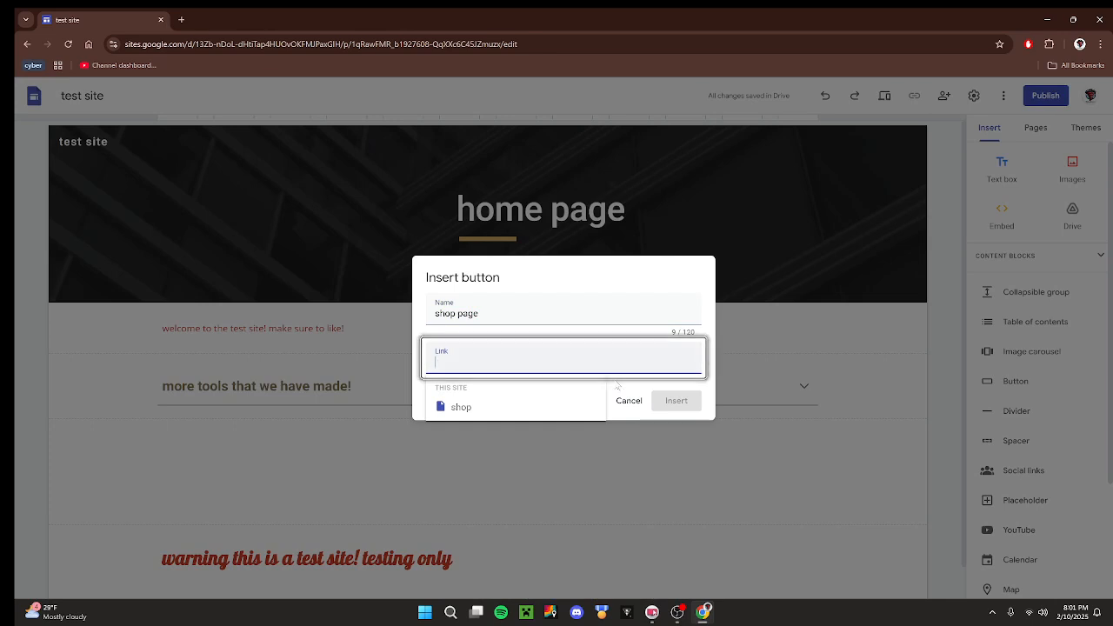
{"action": "left_click", "coordinate": [462, 406]}
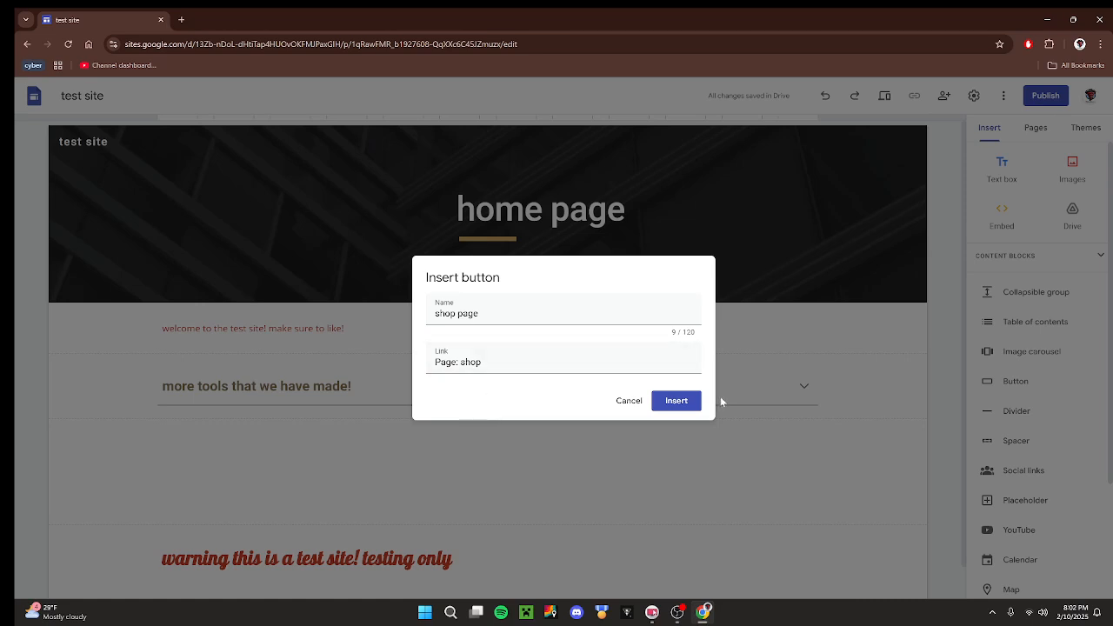
{"action": "left_click", "coordinate": [682, 401]}
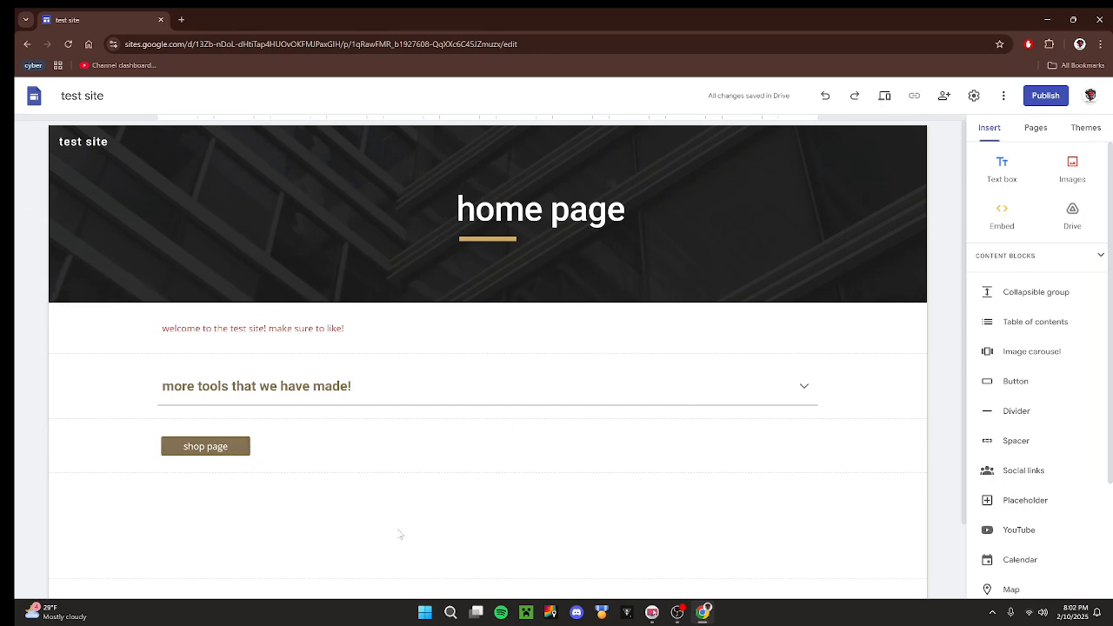
Open the shop page and insert the two-column content block with an image, heading and text in each column.
{"action": "left_click", "coordinate": [1036, 127]}
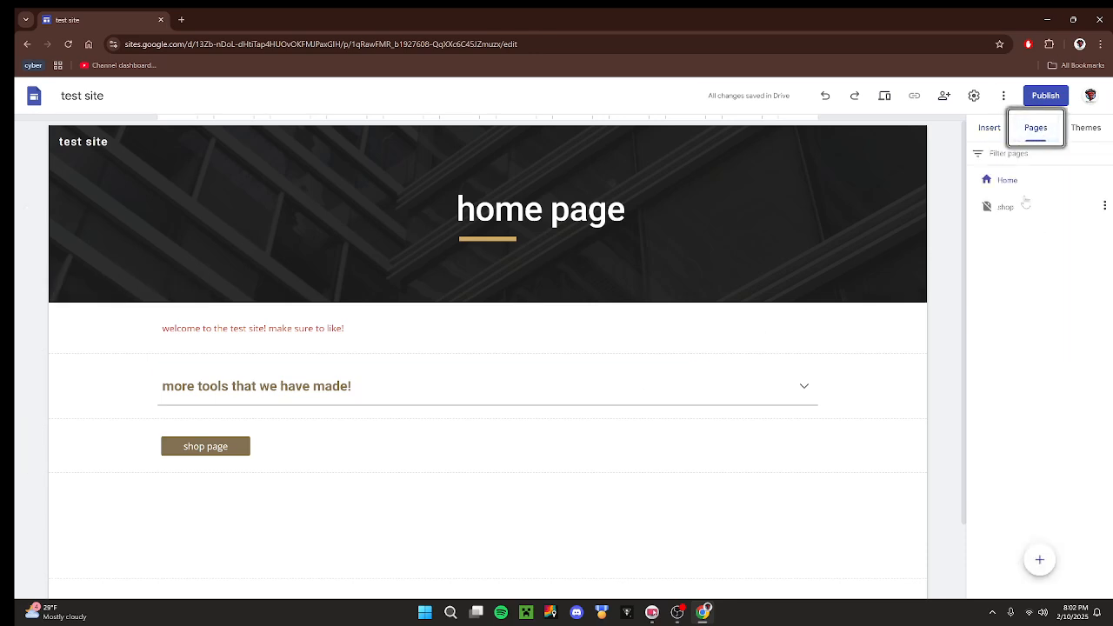
{"action": "left_click", "coordinate": [1023, 206]}
{"action": "left_click", "coordinate": [992, 127]}
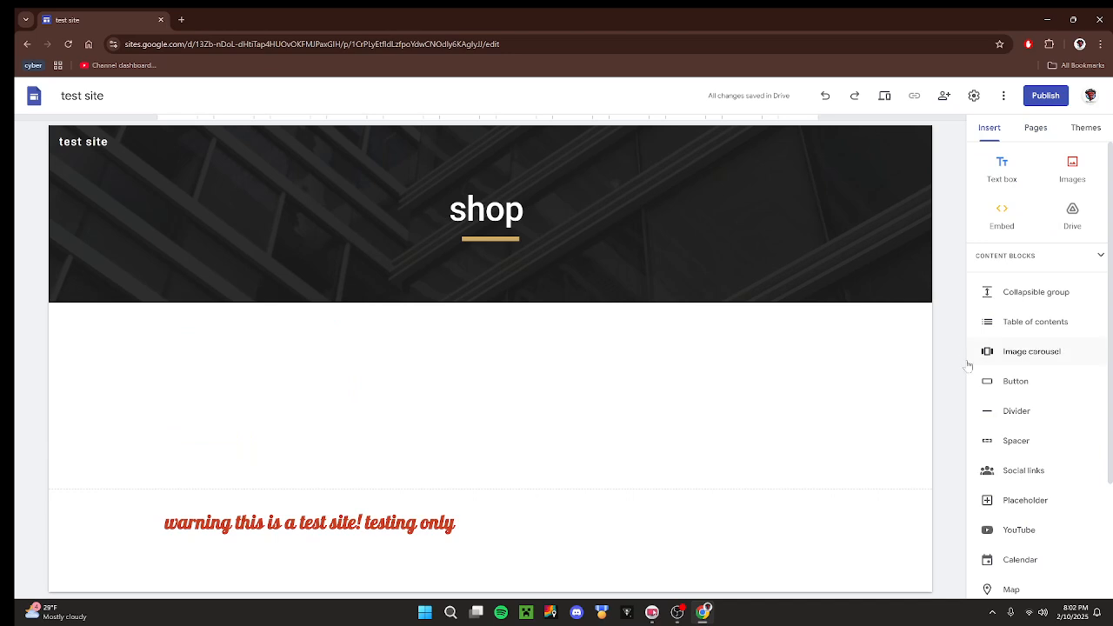
{"action": "scroll", "coordinate": [1053, 378], "scroll_direction": "down", "scroll_amount": 1}
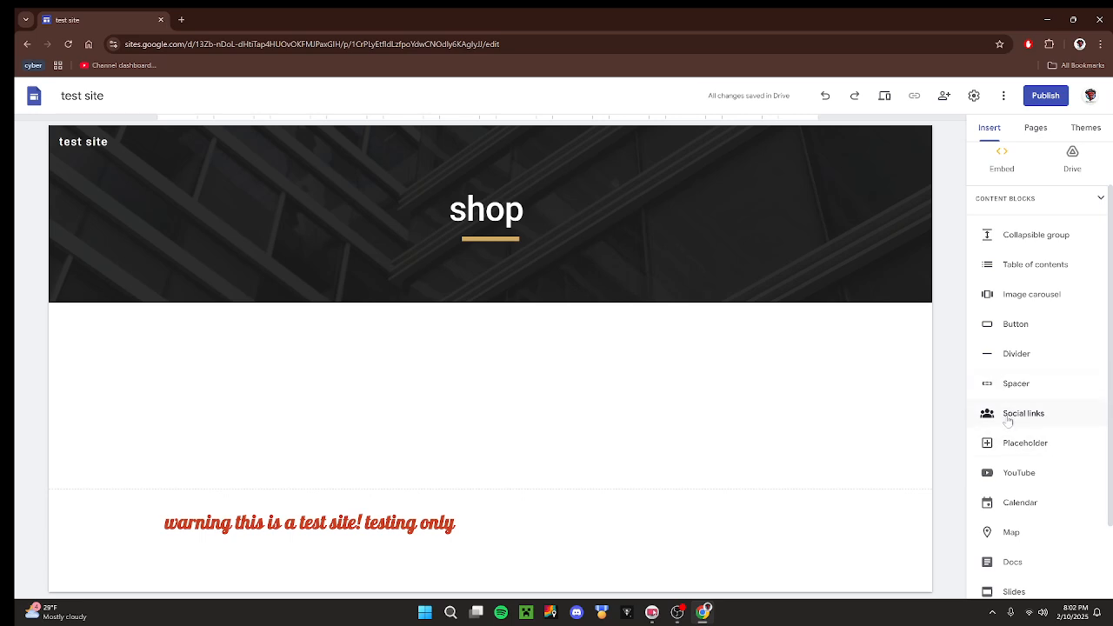
{"action": "scroll", "coordinate": [1009, 417], "scroll_direction": "down", "scroll_amount": 2}
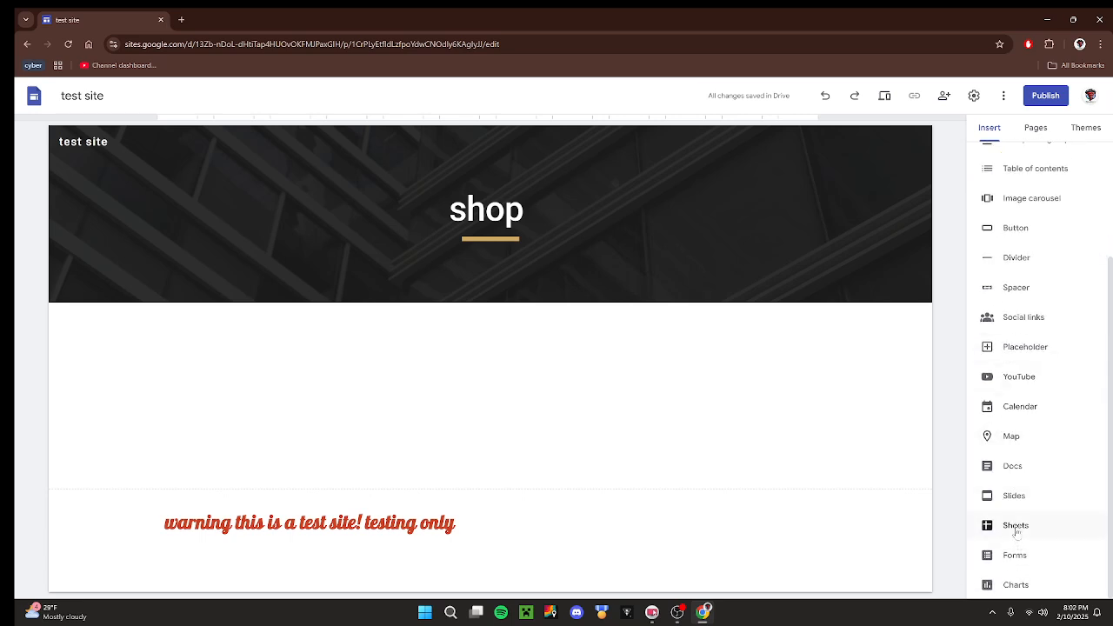
{"action": "scroll", "coordinate": [1030, 442], "scroll_direction": "up", "scroll_amount": 3}
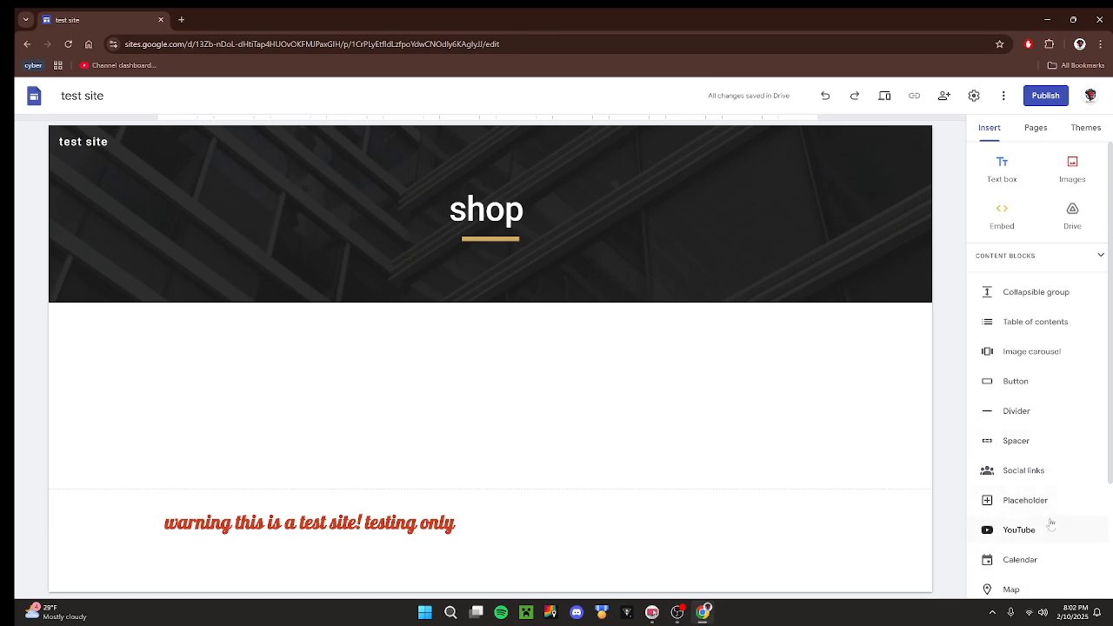
{"action": "left_click", "coordinate": [1049, 261]}
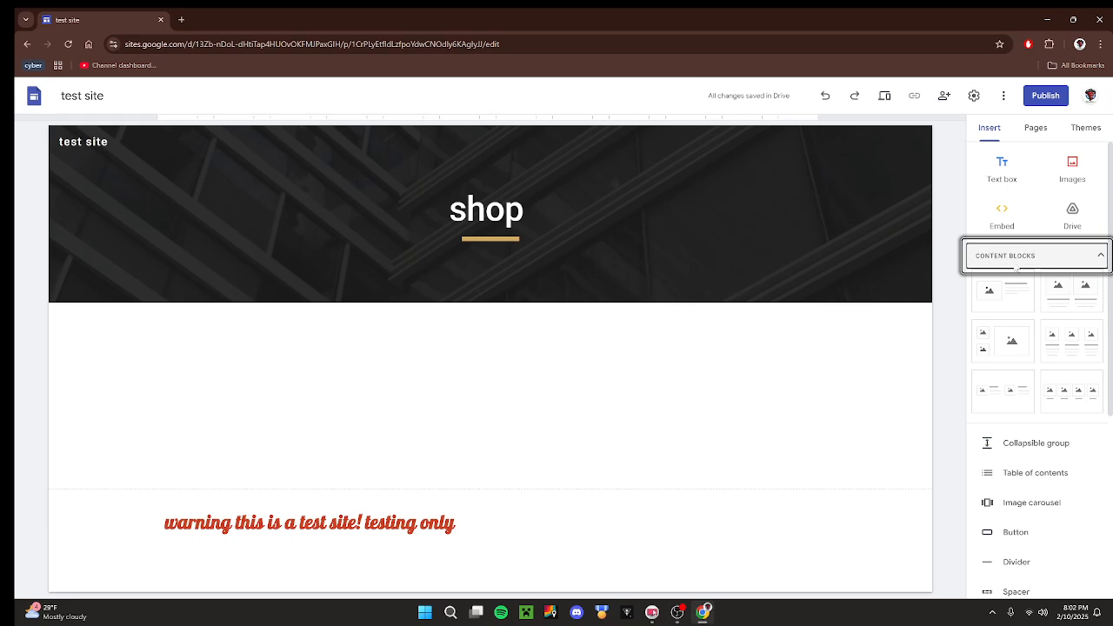
{"action": "left_click", "coordinate": [1072, 294]}
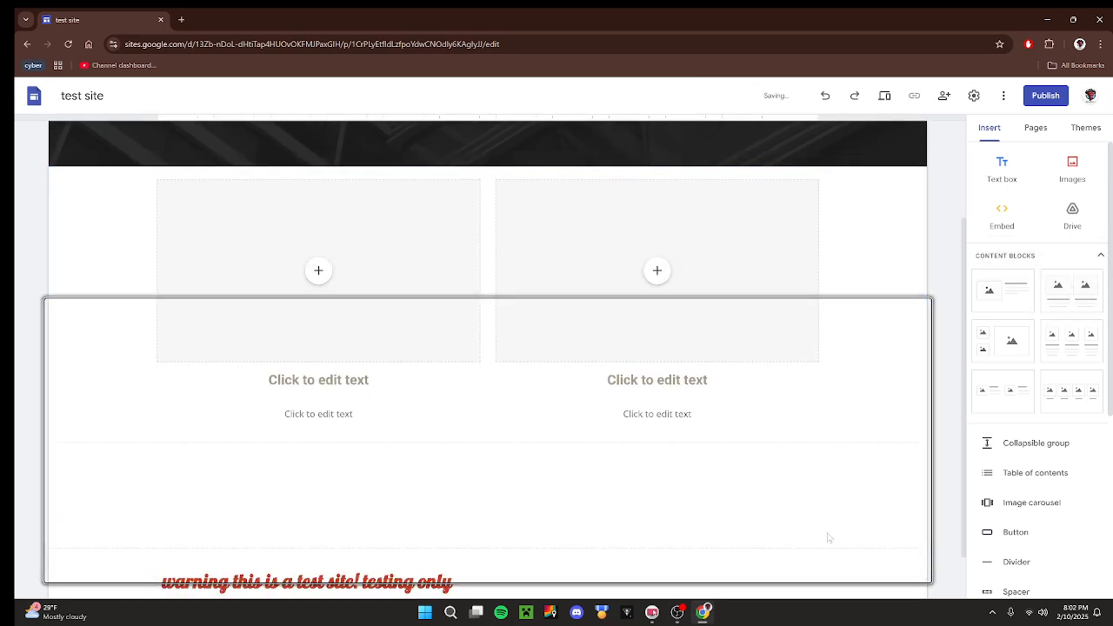
{"action": "scroll", "coordinate": [828, 536], "scroll_direction": "up", "scroll_amount": 2}
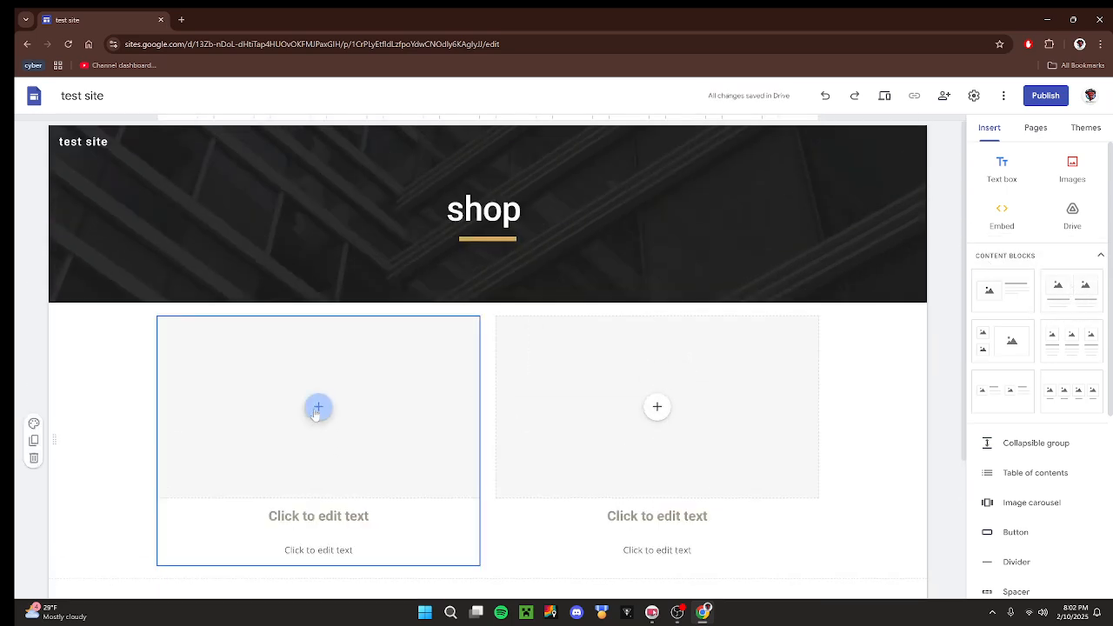
{"action": "left_click", "coordinate": [319, 410]}
{"action": "left_click", "coordinate": [320, 409]}
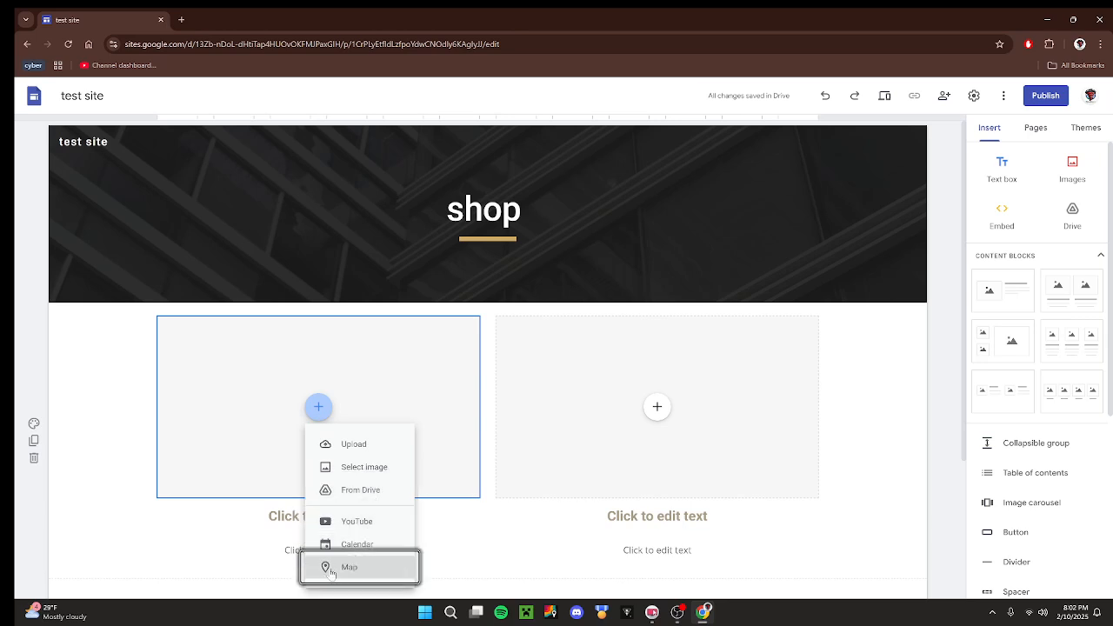
{"action": "left_click", "coordinate": [348, 467]}
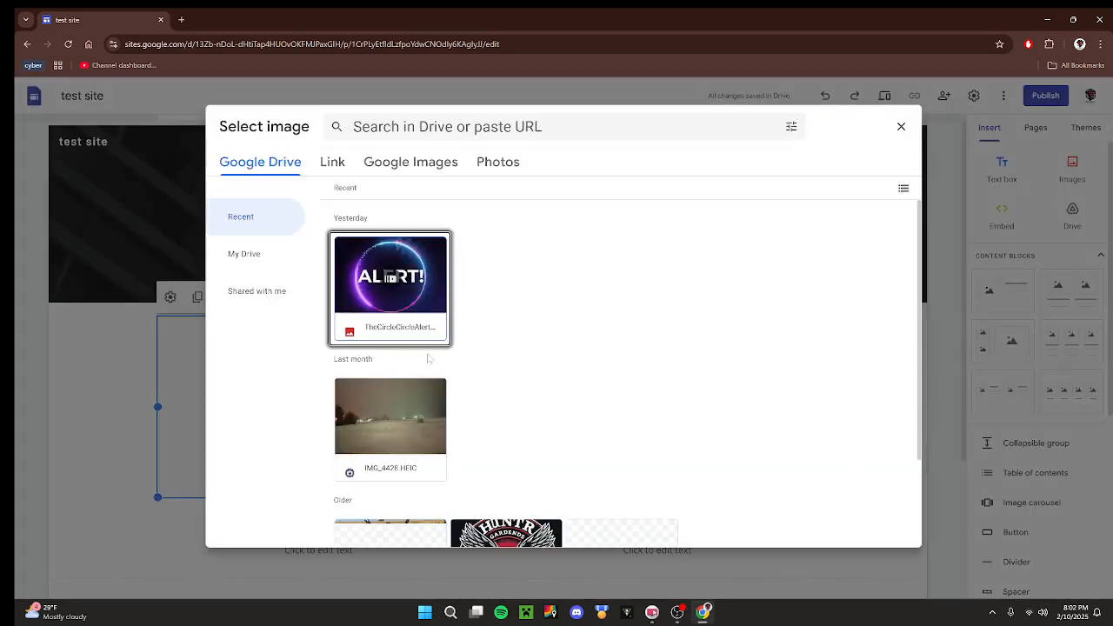
{"action": "left_click", "coordinate": [902, 126]}
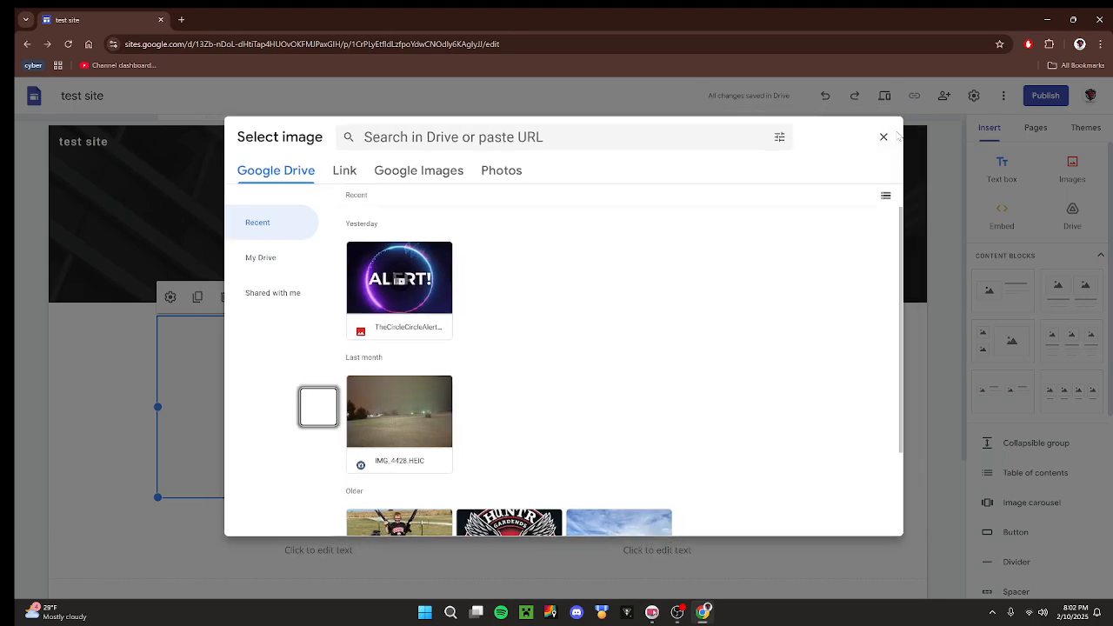
Upload the picture of a skeleton in a red and black suit into the first column's image placeholder.
{"action": "left_click", "coordinate": [320, 407]}
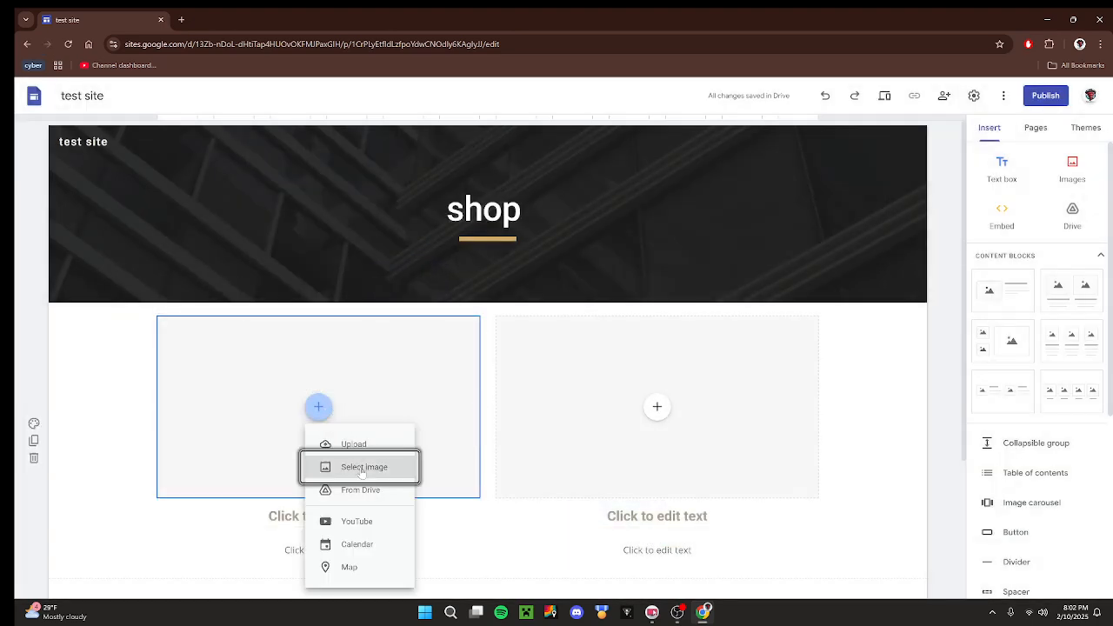
{"action": "left_click", "coordinate": [358, 444]}
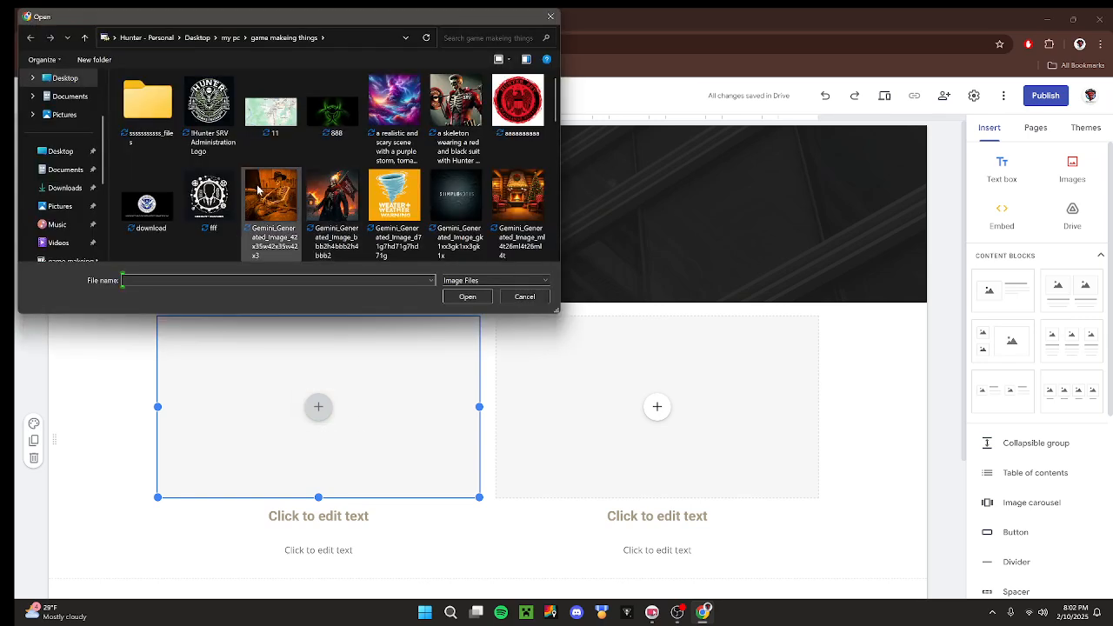
{"action": "left_click", "coordinate": [456, 111]}
{"action": "left_click", "coordinate": [466, 297]}
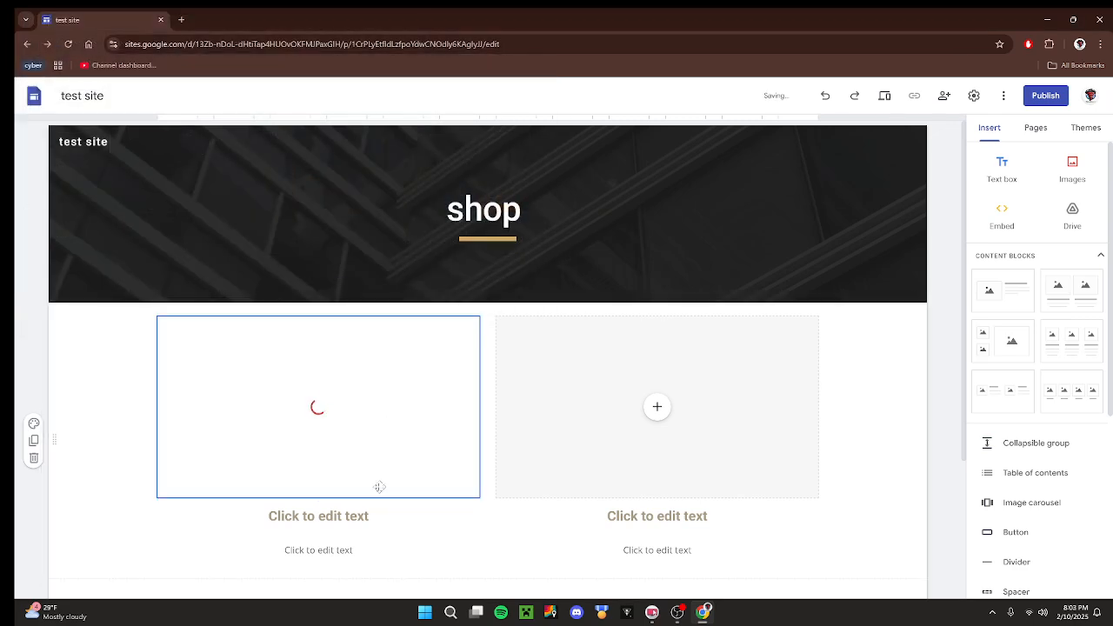
Enter "work out! t shirt" as the heading under the first column's image.
{"action": "left_click", "coordinate": [319, 516]}
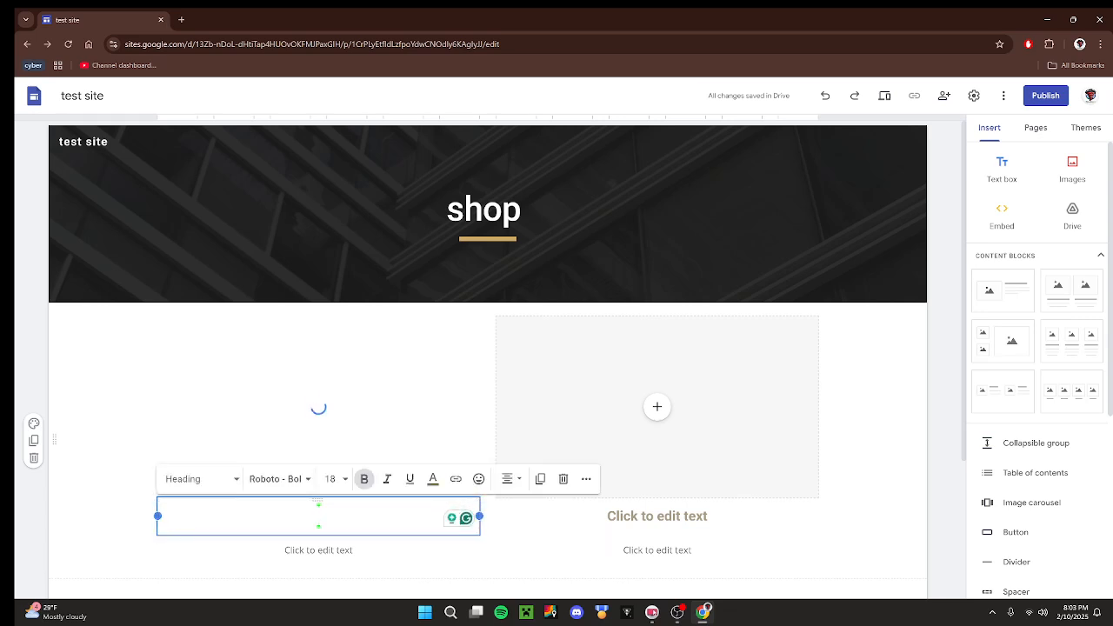
{"action": "type", "text": "work"}
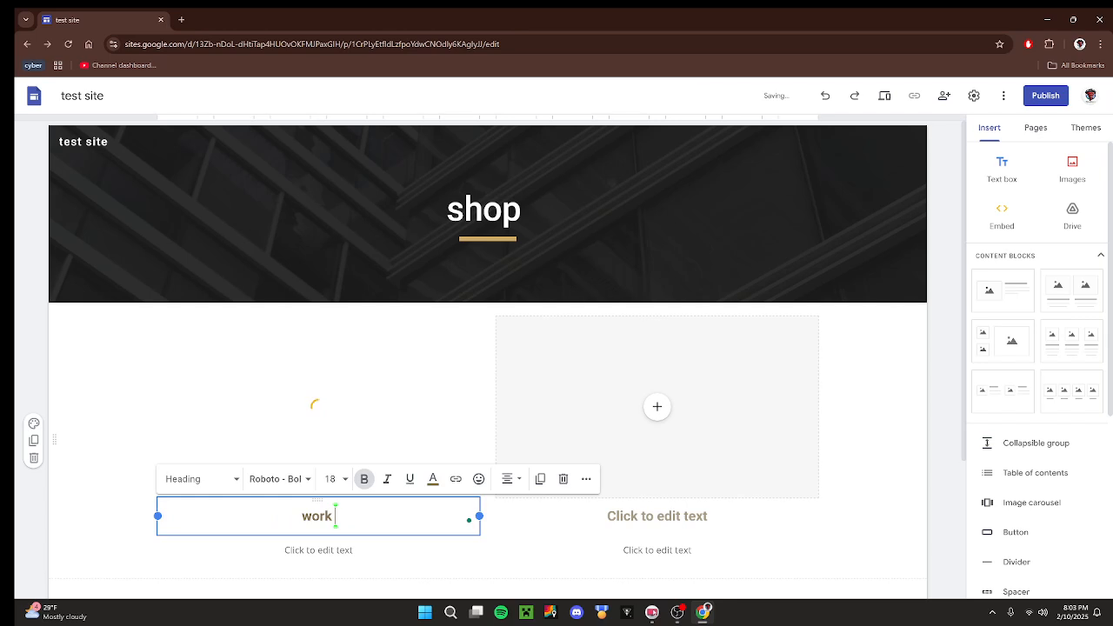
{"action": "type", "text": " out sk"}
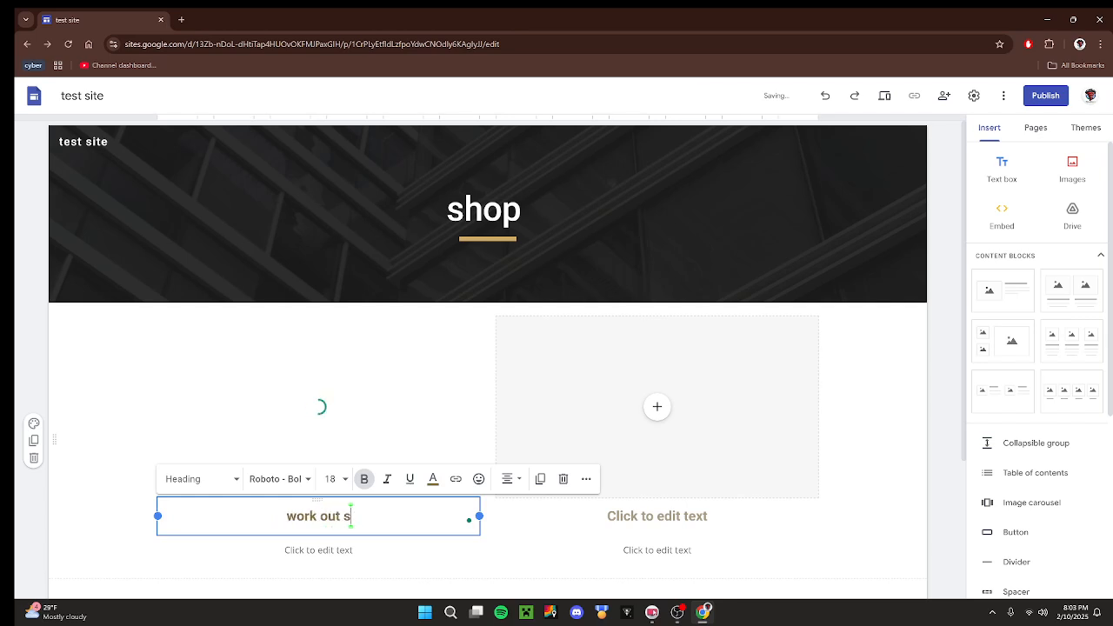
{"action": "key", "text": "BackSpace"}
{"action": "key", "text": "BackSpace"}
{"action": "key", "text": "BackSpace"}
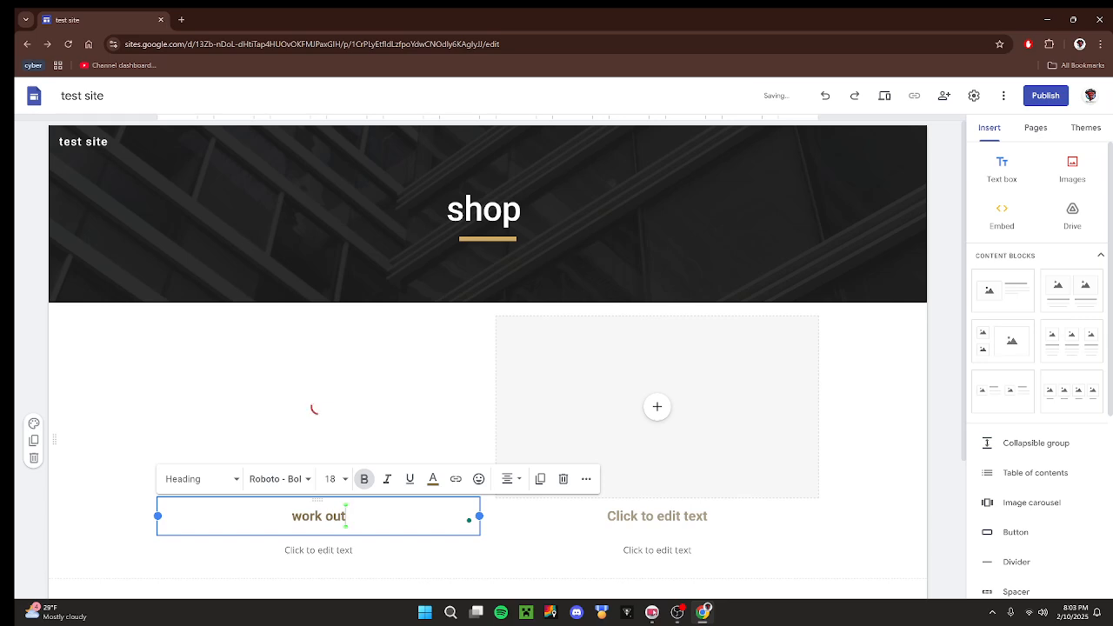
{"action": "type", "text": "!"}
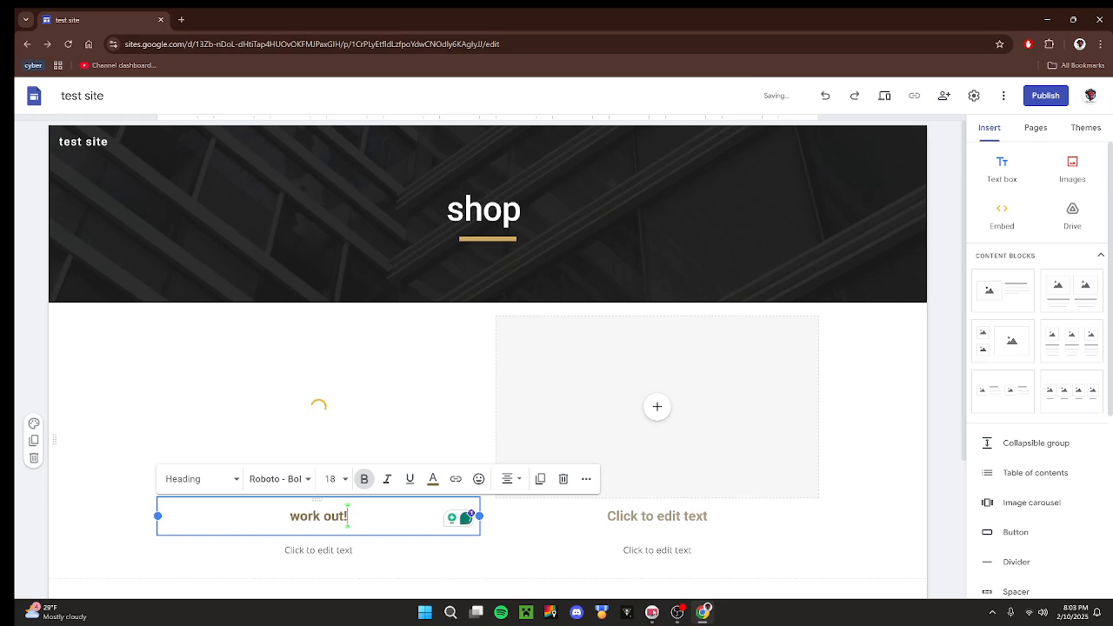
{"action": "type", "text": " t shirt"}
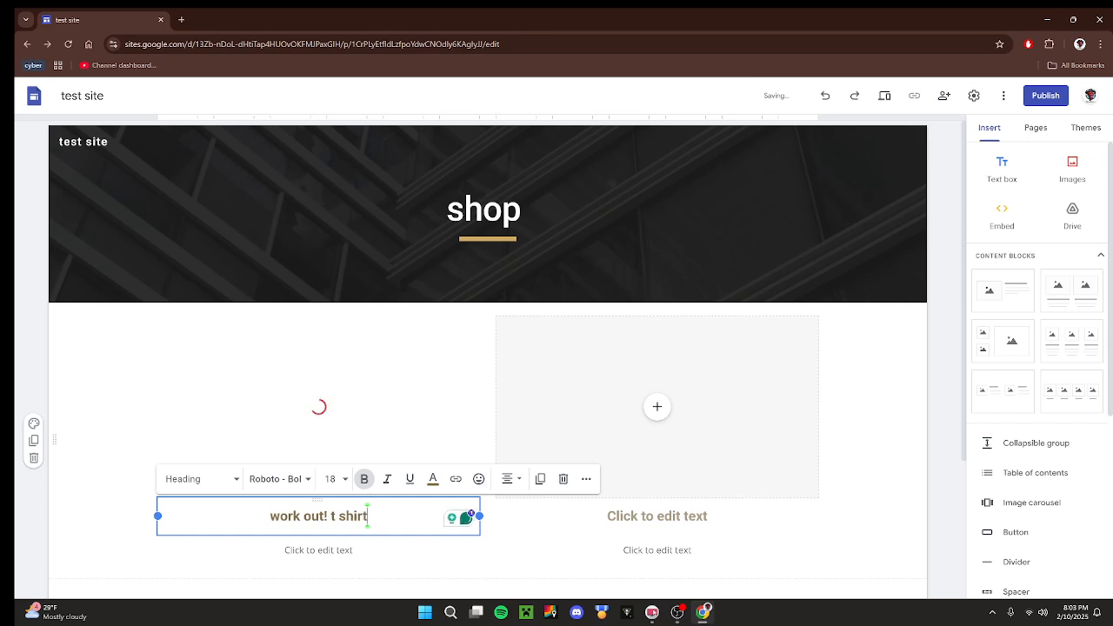
{"action": "left_click", "coordinate": [231, 581]}
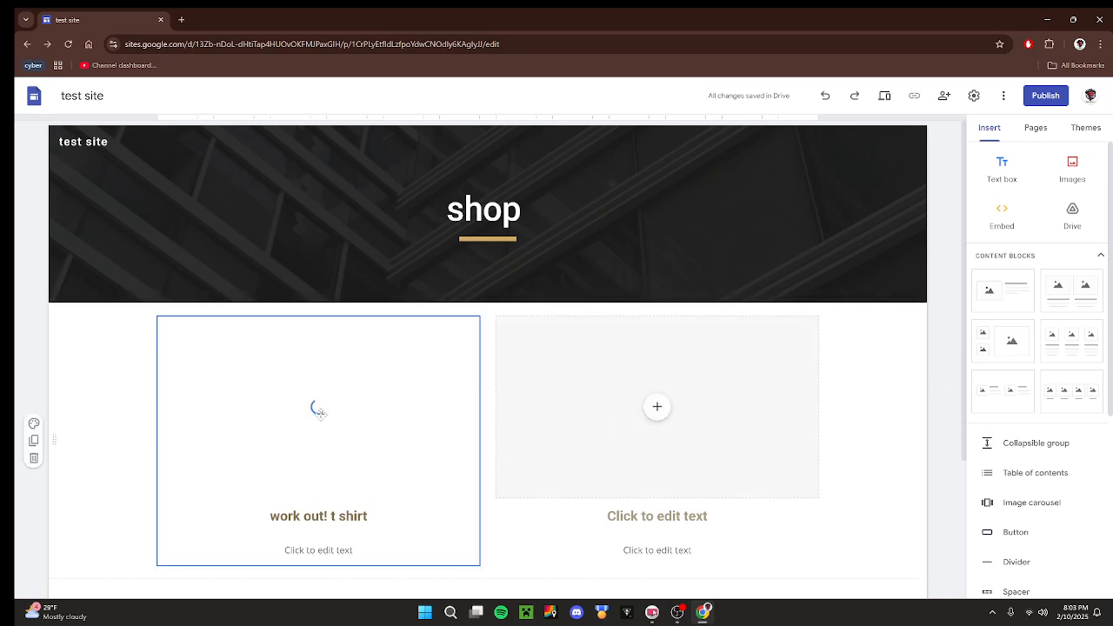
Enter "price 40$ was 50" as the text below the first product's heading.
{"action": "left_click", "coordinate": [345, 545]}
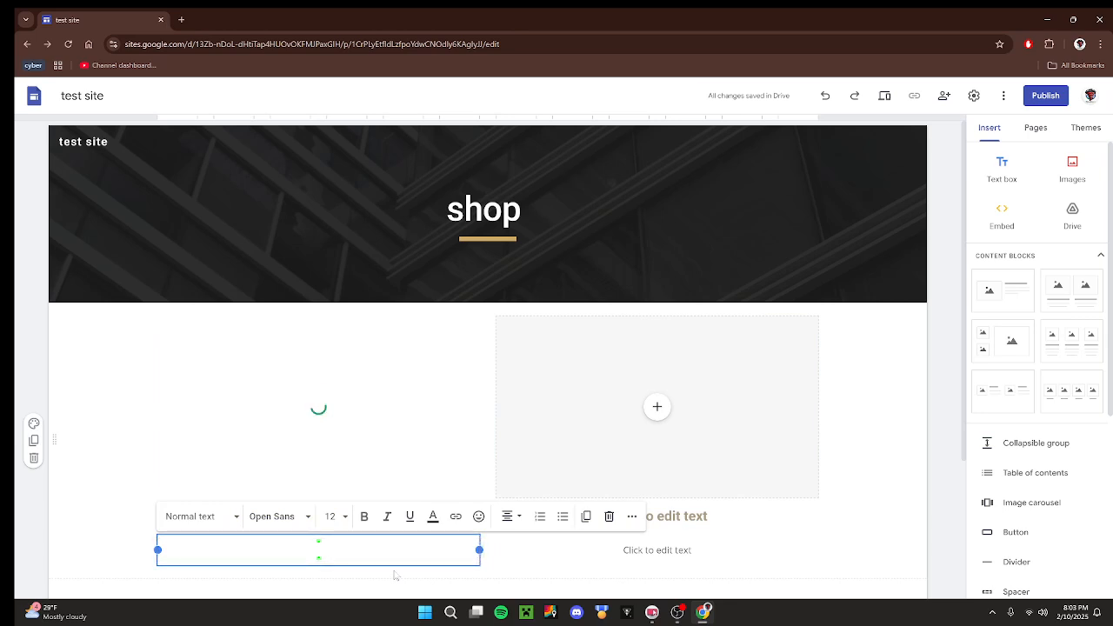
{"action": "type", "text": "warning"}
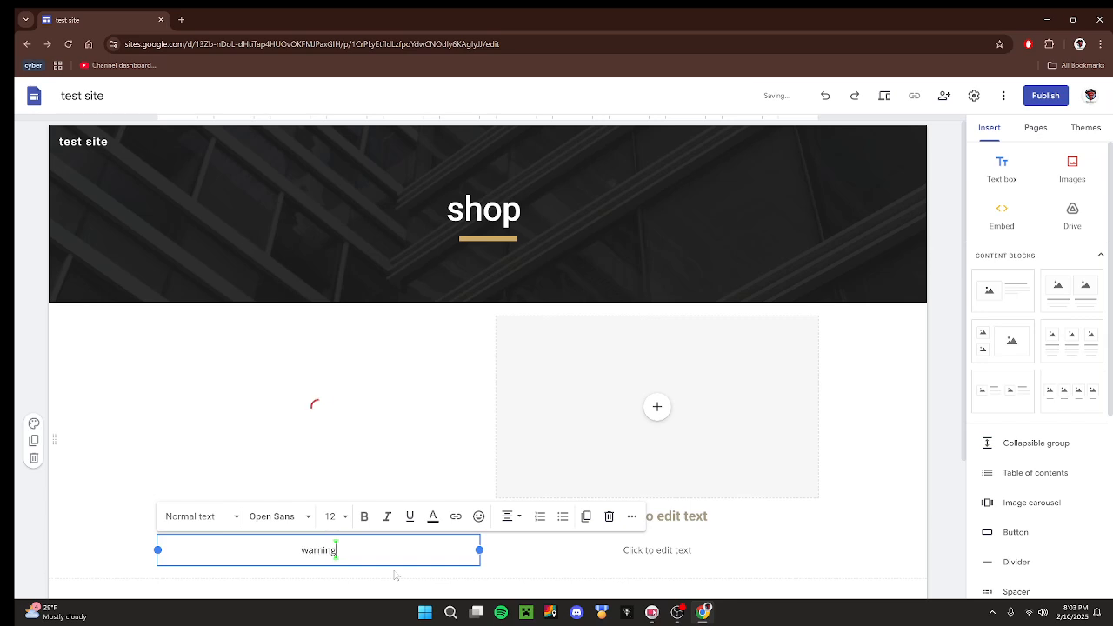
{"action": "key", "text": "BackSpace"}
{"action": "key", "text": "BackSpace"}
{"action": "key", "text": "BackSpace"}
{"action": "key", "text": "BackSpace"}
{"action": "key", "text": "BackSpace"}
{"action": "type", "text": "price"}
{"action": "type", "text": " 40%"}
{"action": "key", "text": "BackSpace"}
{"action": "type", "text": "$ was 50"}
{"action": "left_click", "coordinate": [395, 575]}
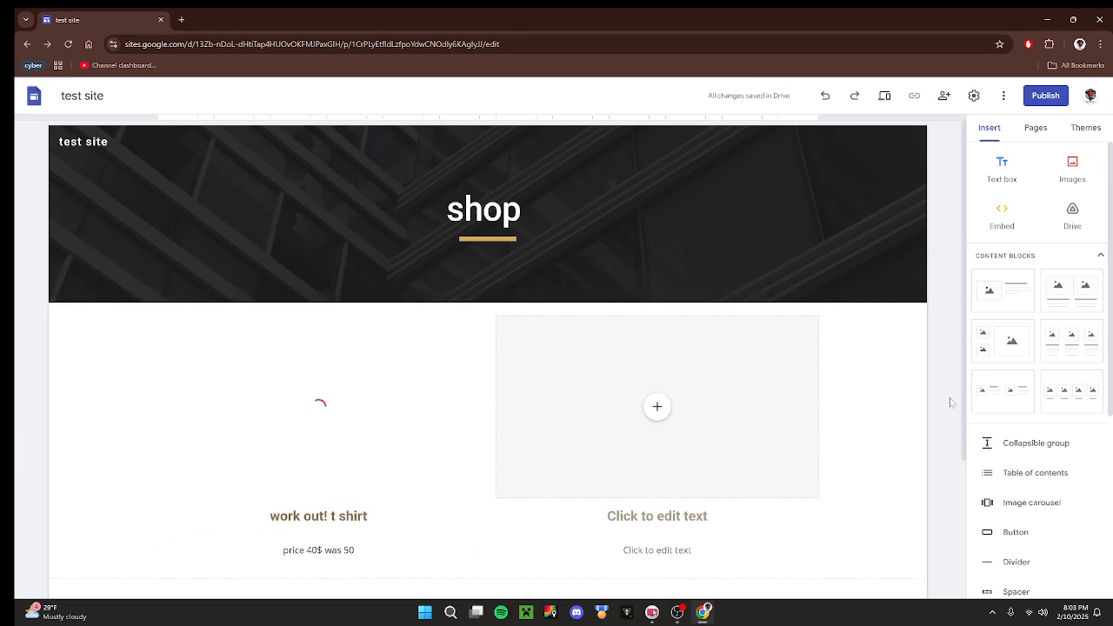
Upload the picture OIG4 (2) from the game makeing things folder into the second column's image placeholder.
{"action": "left_click", "coordinate": [658, 409]}
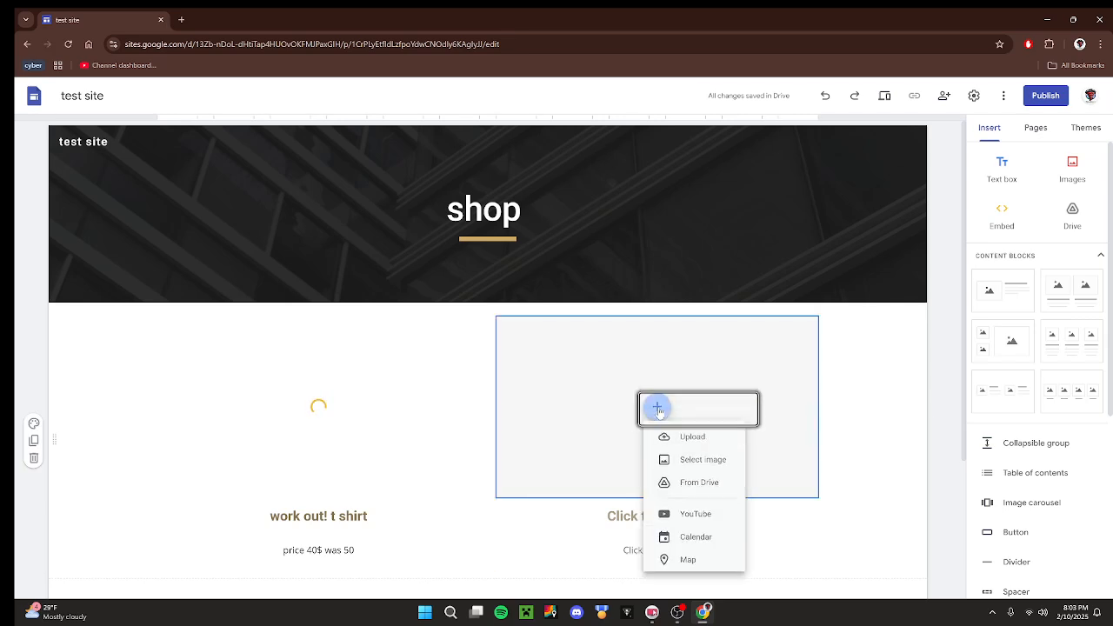
{"action": "left_click", "coordinate": [693, 444]}
{"action": "scroll", "coordinate": [376, 176], "scroll_direction": "down", "scroll_amount": 5}
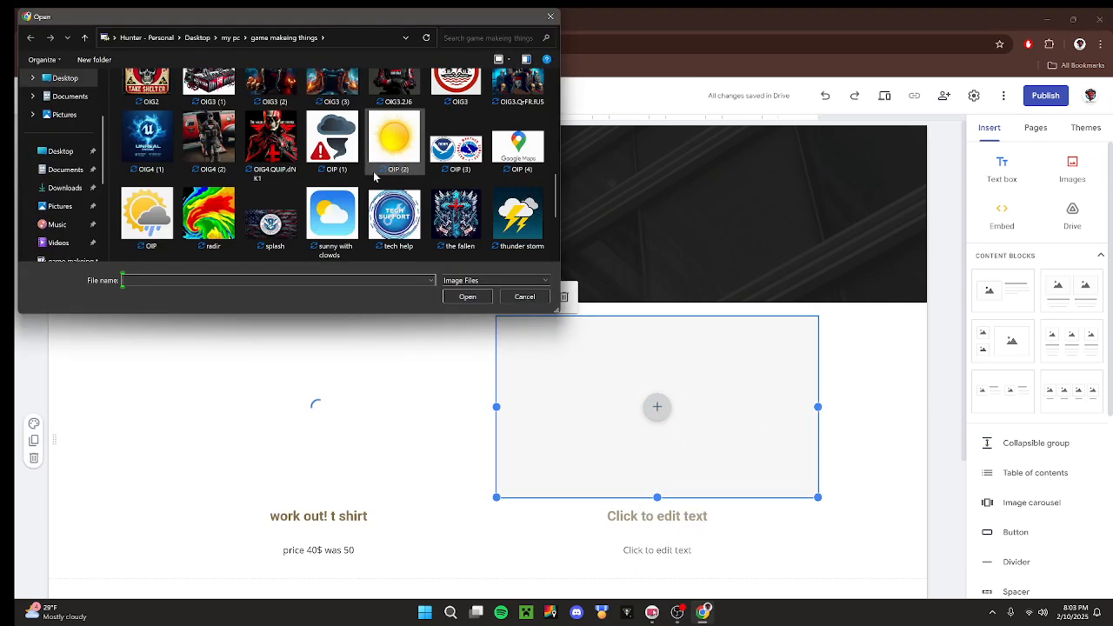
{"action": "left_click", "coordinate": [201, 122]}
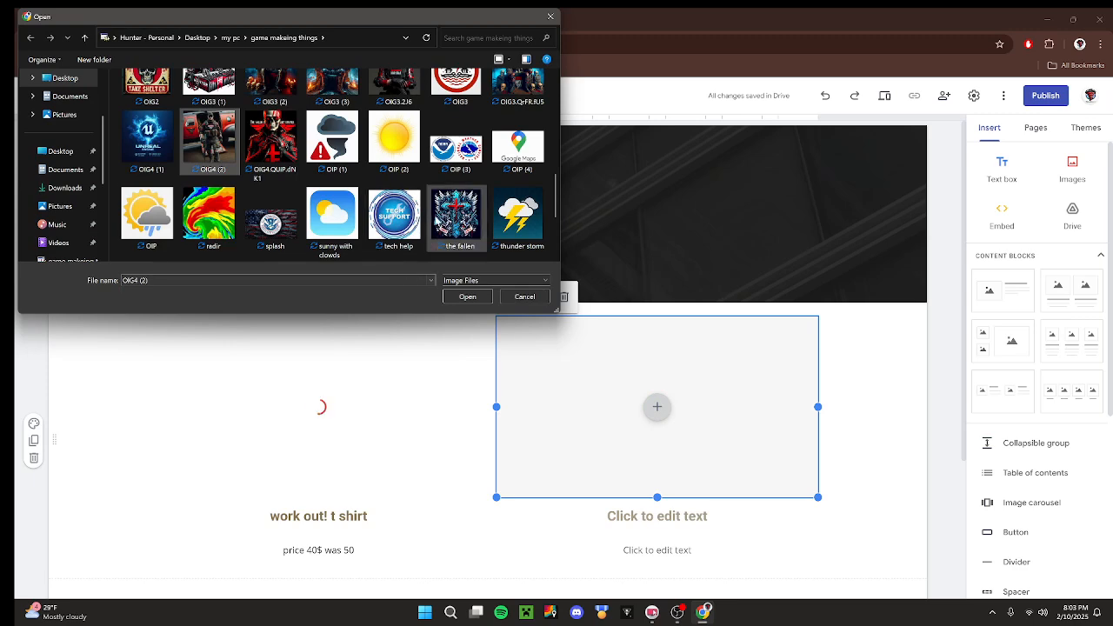
{"action": "left_click", "coordinate": [467, 296]}
Enter "t shirt" as the heading under the second column's image.
{"action": "left_click", "coordinate": [658, 516]}
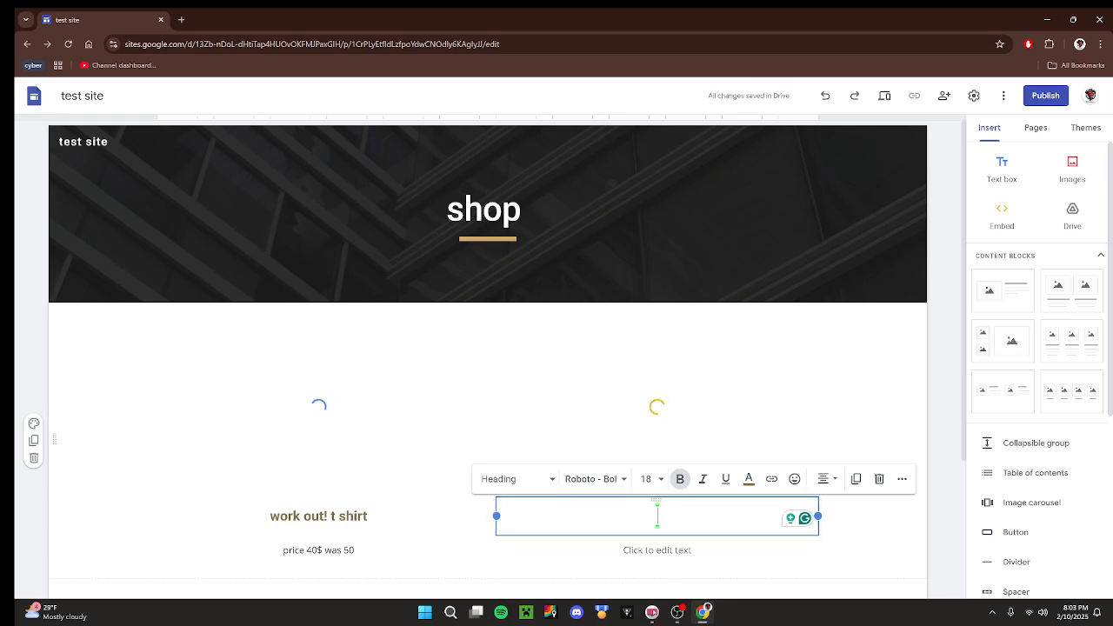
{"action": "type", "text": "tshit"}
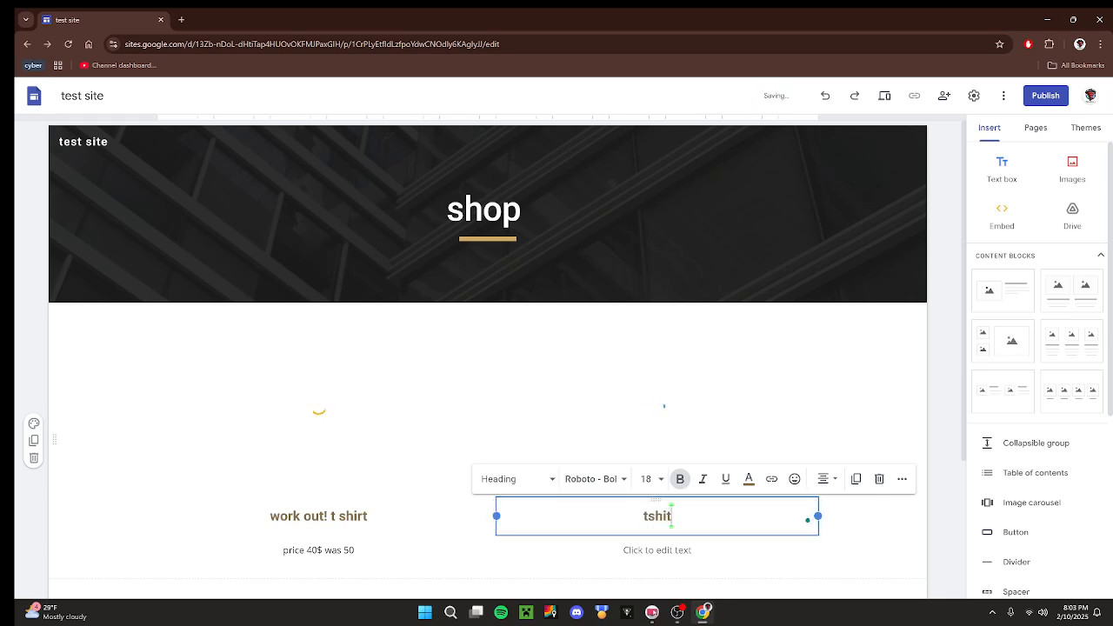
{"action": "key", "text": "BackSpace"}
{"action": "key", "text": "BackSpace"}
{"action": "key", "text": "BackSpace"}
{"action": "key", "text": "BackSpace"}
{"action": "type", "text": "t shirt"}
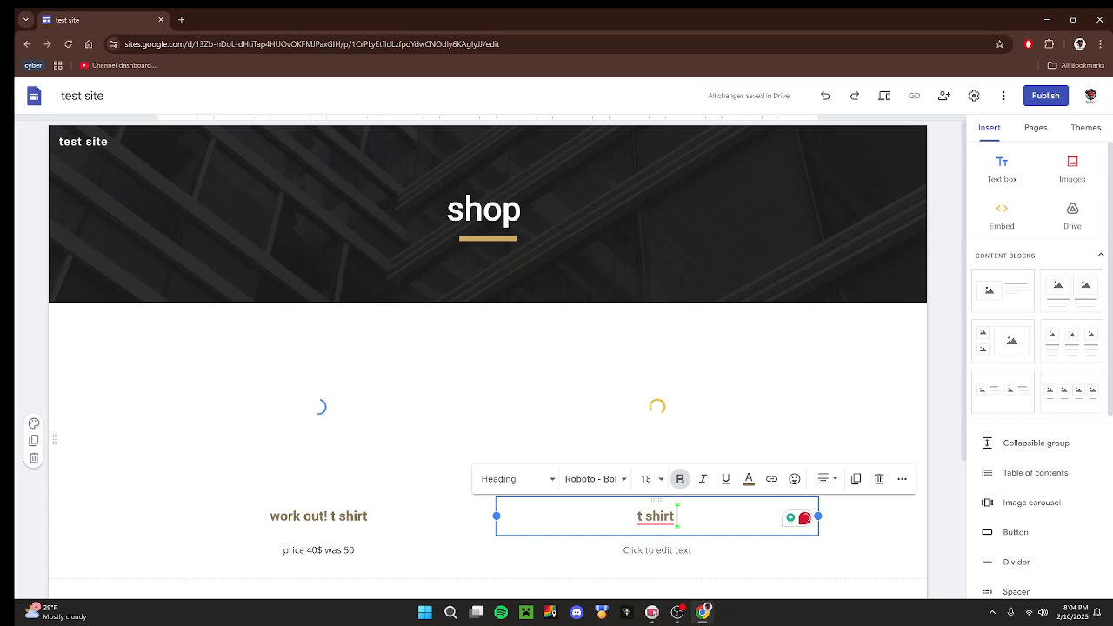
Enter "price 80$" as the text below the second product's heading.
{"action": "left_click", "coordinate": [671, 550]}
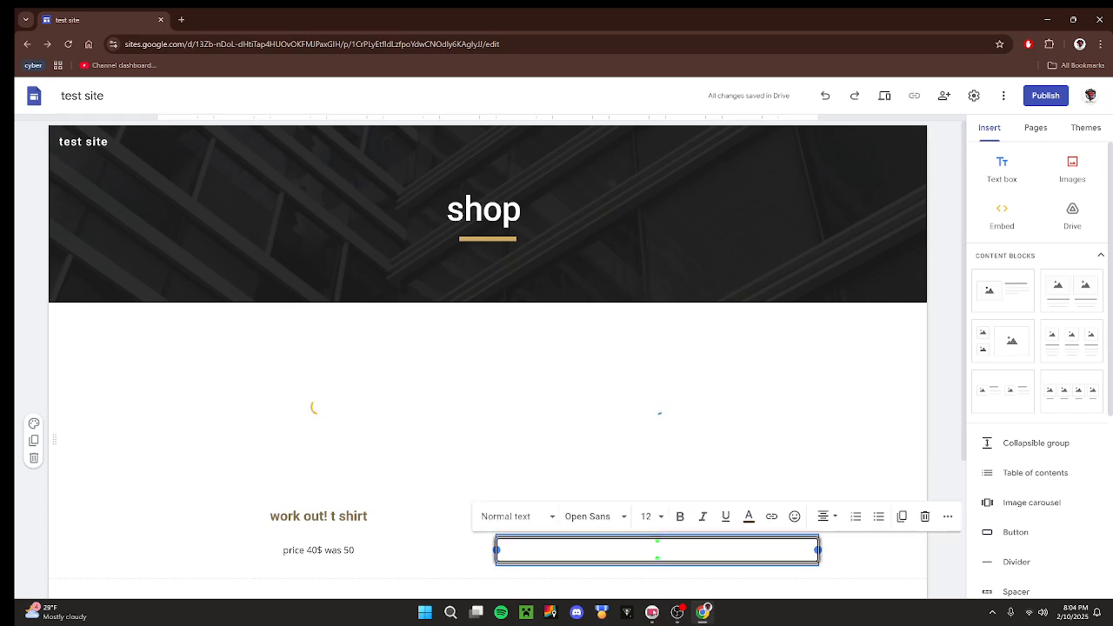
{"action": "type", "text": "price"}
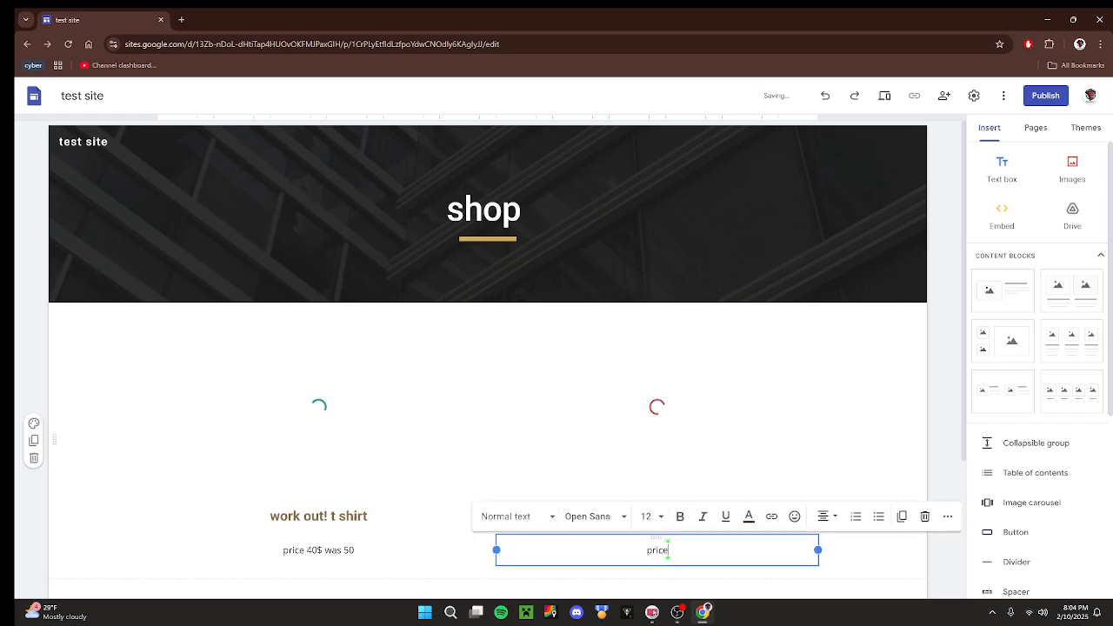
{"action": "type", "text": " 80$"}
{"action": "left_click", "coordinate": [957, 305]}
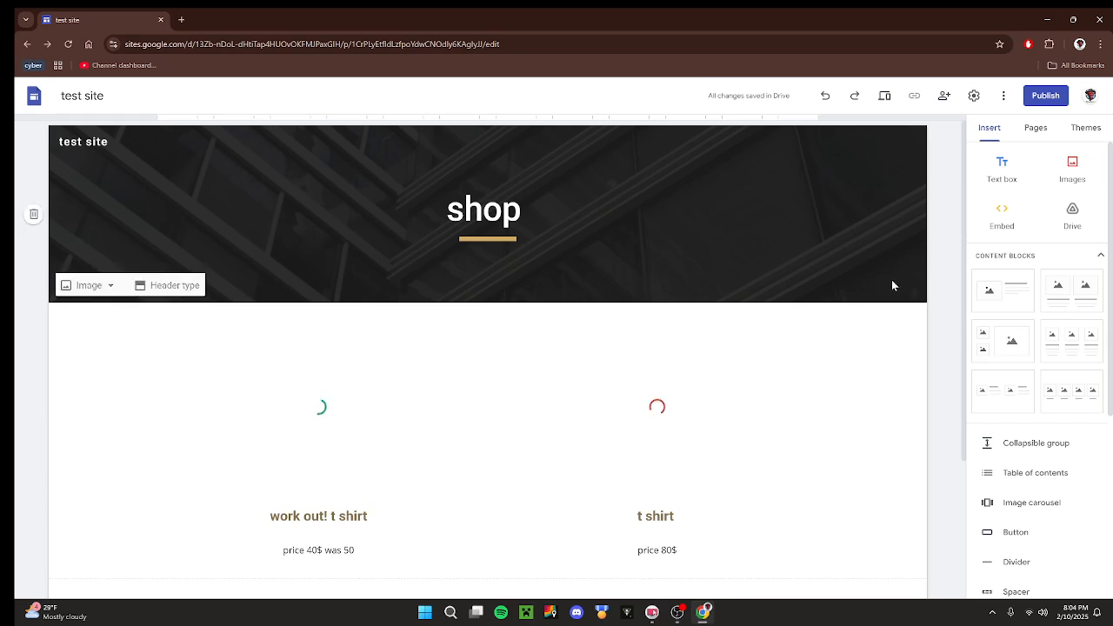
{"action": "scroll", "coordinate": [891, 279], "scroll_direction": "down", "scroll_amount": 2}
{"action": "scroll", "coordinate": [571, 453], "scroll_direction": "up", "scroll_amount": 2}
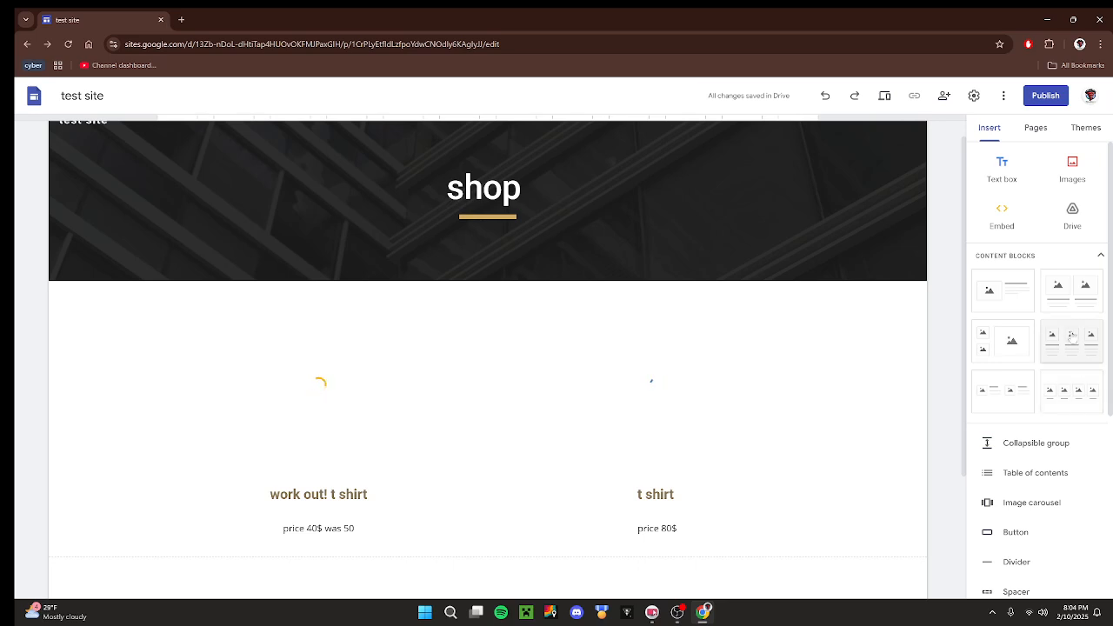
{"action": "left_click", "coordinate": [1066, 255]}
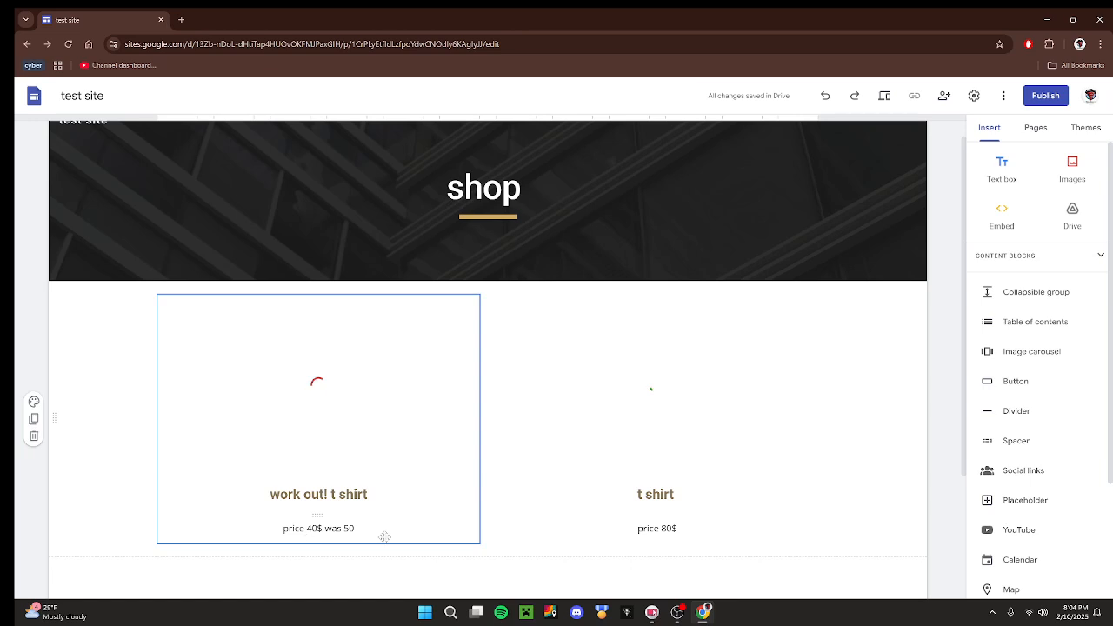
{"action": "scroll", "coordinate": [721, 478], "scroll_direction": "down", "scroll_amount": 1}
{"action": "scroll", "coordinate": [712, 492], "scroll_direction": "down", "scroll_amount": 1}
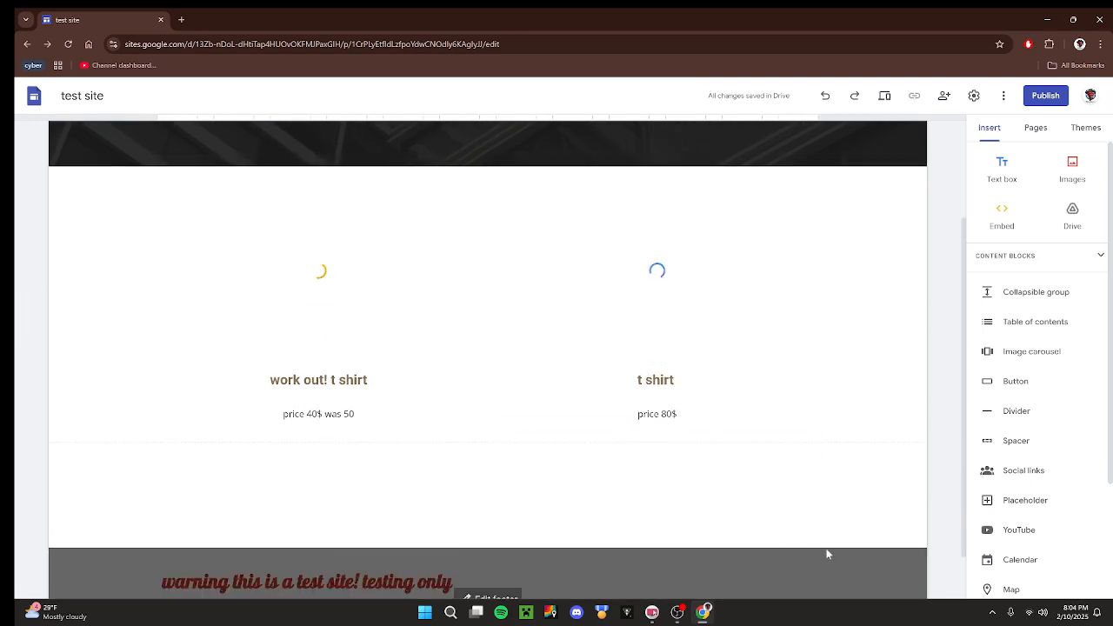
{"action": "left_click", "coordinate": [1015, 383]}
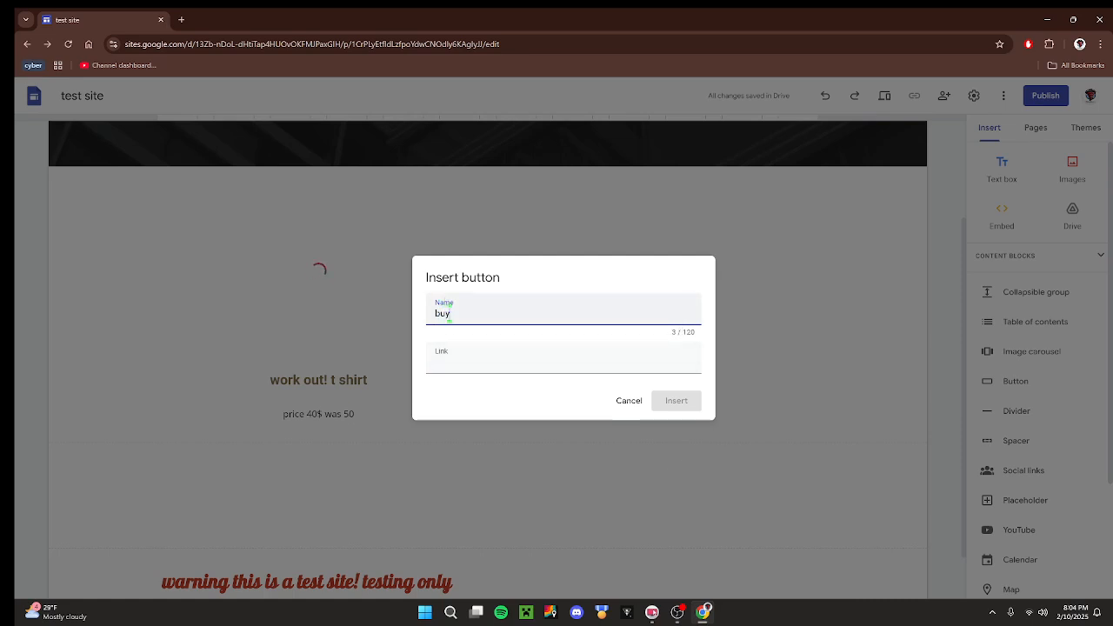
{"action": "key", "text": "Tab"}
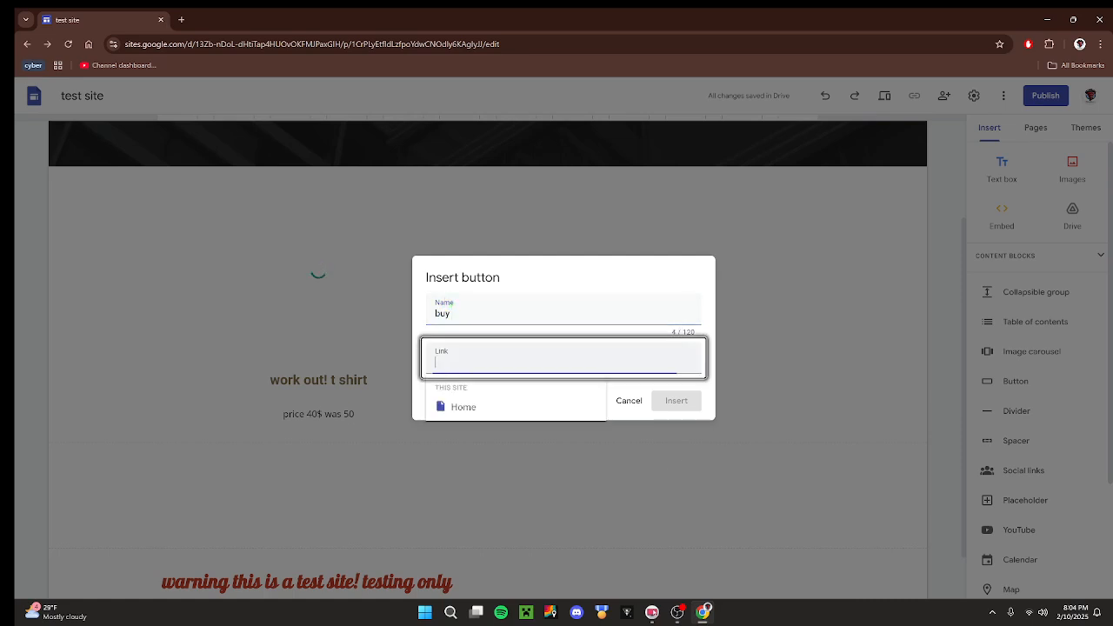
{"action": "left_click", "coordinate": [630, 401]}
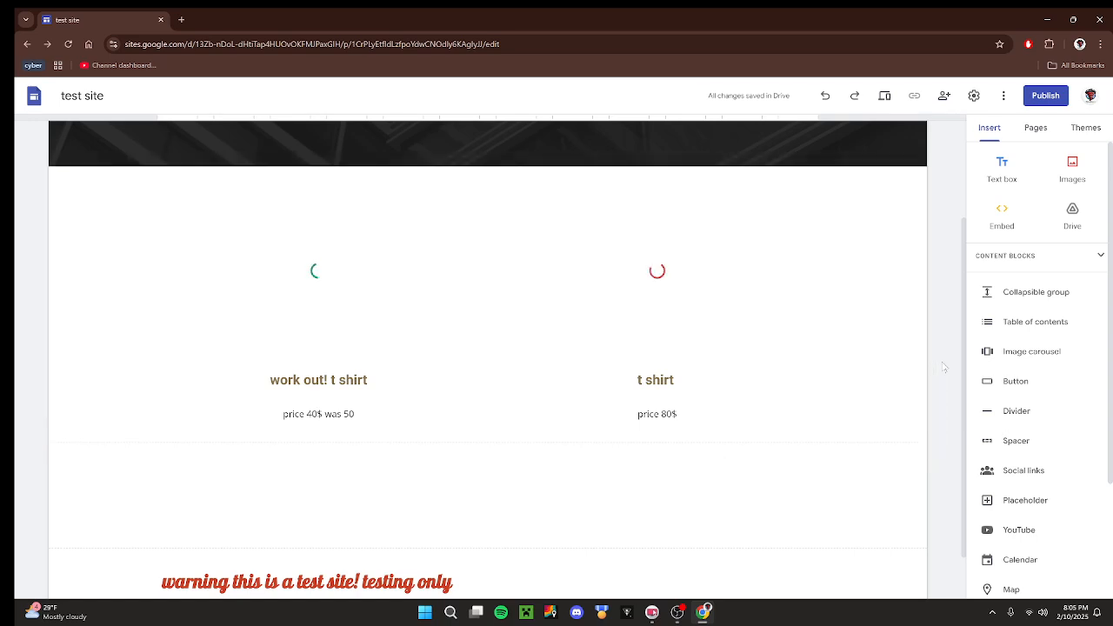
Look through the insertable elements, the site's pages, the available themes and the additional site options.
{"action": "scroll", "coordinate": [1031, 437], "scroll_direction": "down", "scroll_amount": 2}
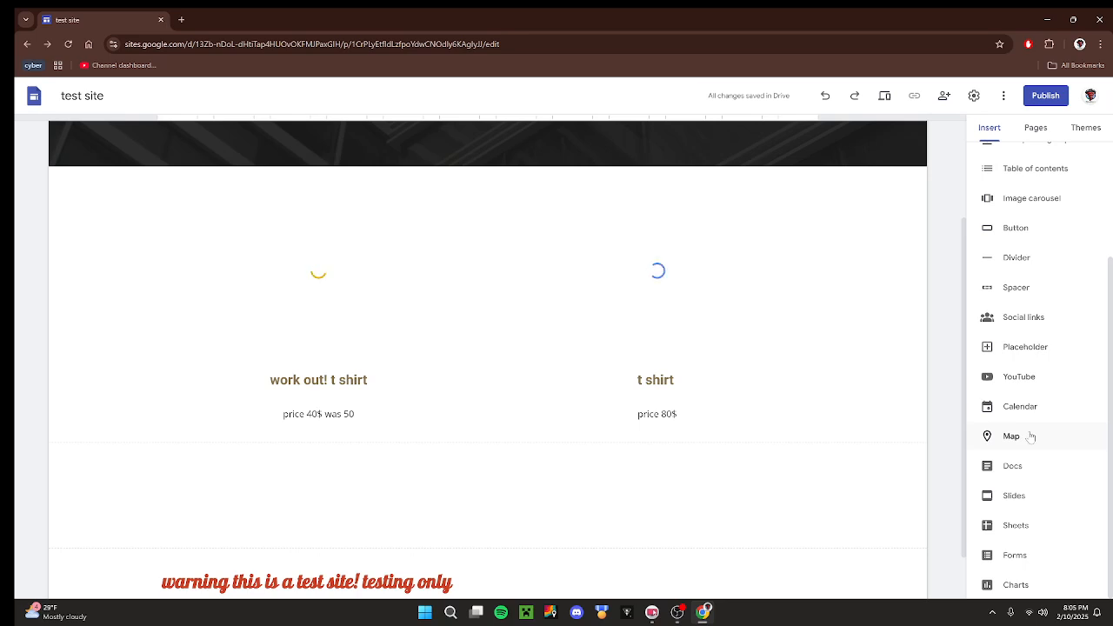
{"action": "scroll", "coordinate": [1018, 468], "scroll_direction": "up", "scroll_amount": 3}
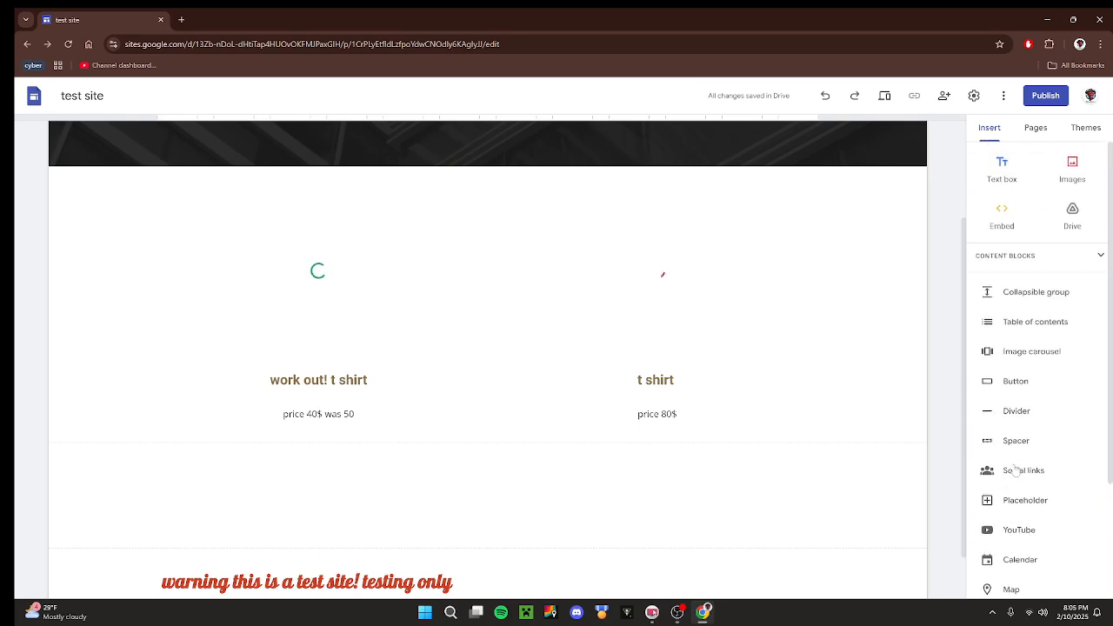
{"action": "left_click", "coordinate": [1036, 128]}
{"action": "left_click", "coordinate": [1086, 127]}
{"action": "scroll", "coordinate": [1044, 359], "scroll_direction": "down", "scroll_amount": 1}
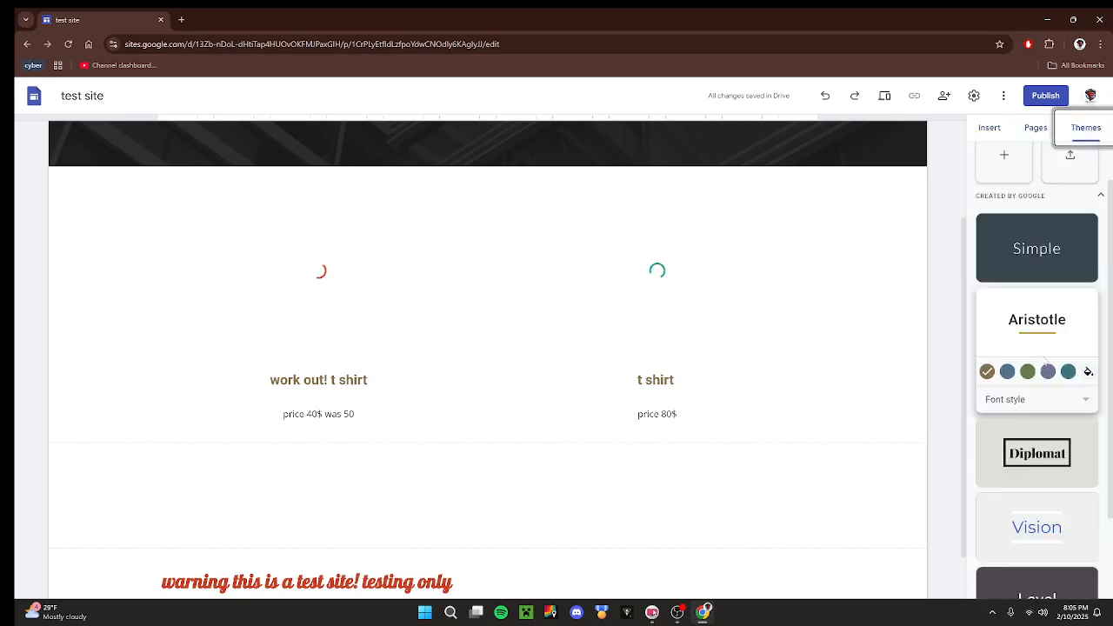
{"action": "scroll", "coordinate": [1046, 359], "scroll_direction": "up", "scroll_amount": 1}
{"action": "left_click", "coordinate": [989, 128]}
{"action": "left_click", "coordinate": [1004, 95]}
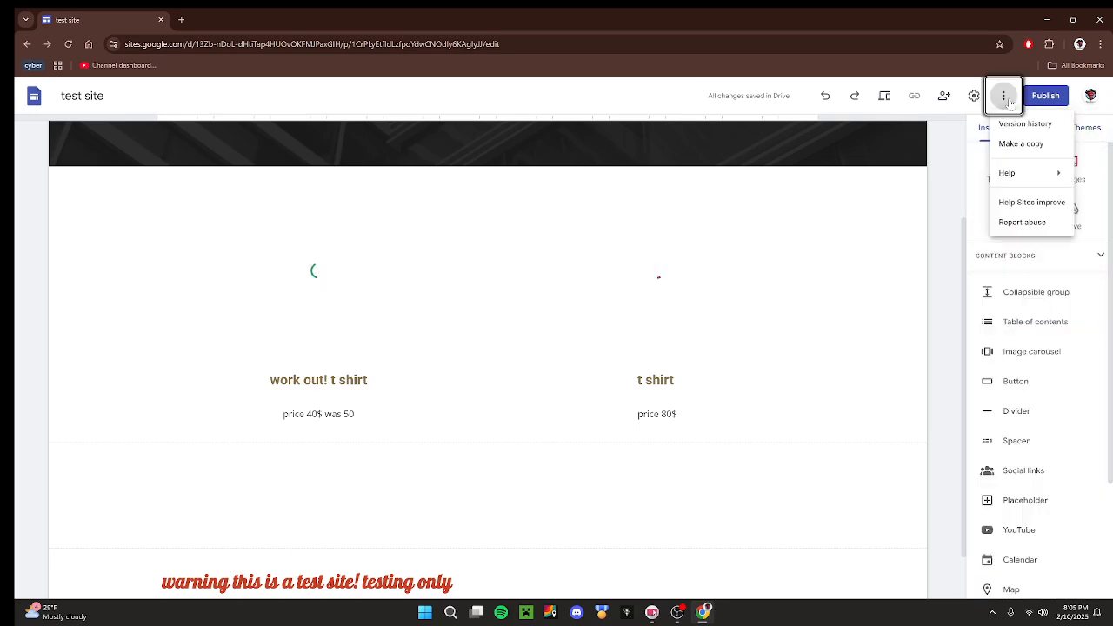
{"action": "left_click", "coordinate": [952, 227]}
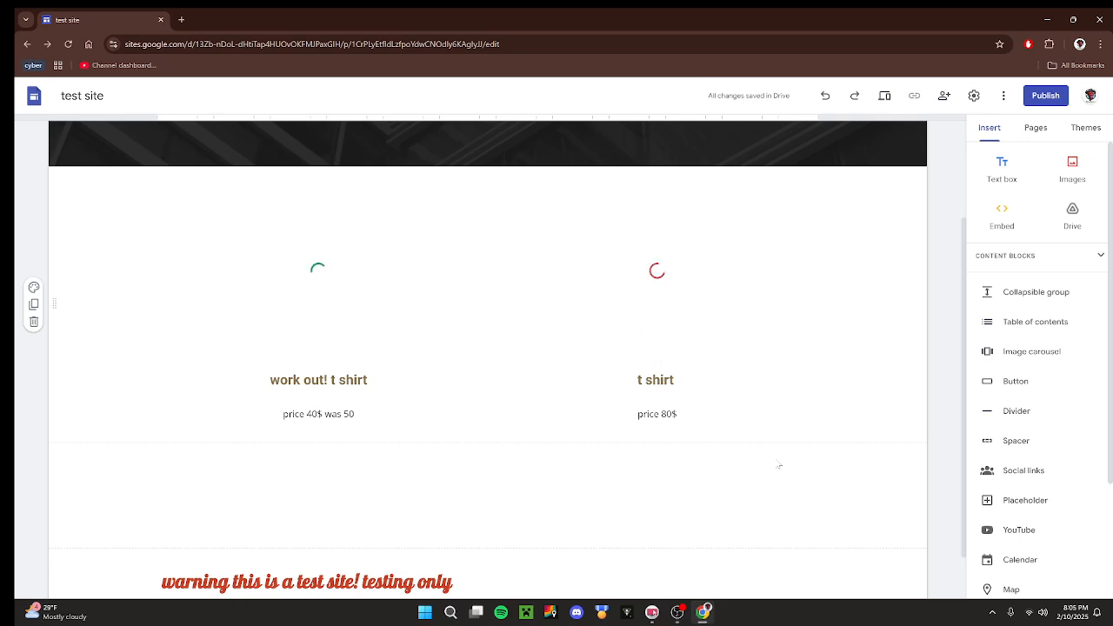
{"action": "scroll", "coordinate": [854, 522], "scroll_direction": "up", "scroll_amount": 2}
{"action": "scroll", "coordinate": [856, 522], "scroll_direction": "up", "scroll_amount": 1}
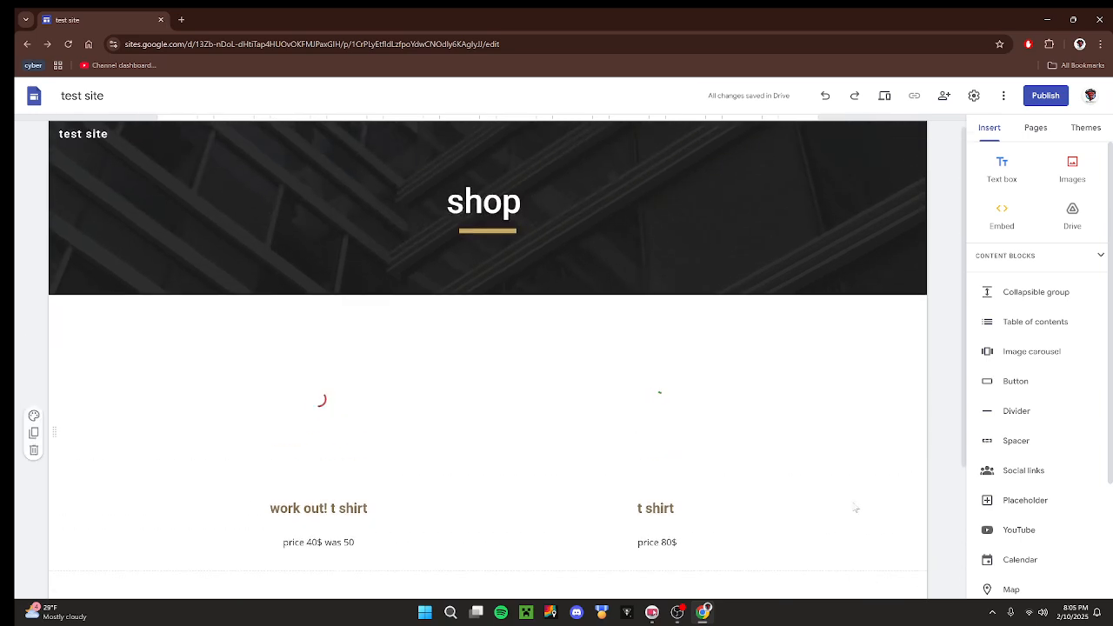
{"action": "scroll", "coordinate": [1048, 528], "scroll_direction": "down", "scroll_amount": 3}
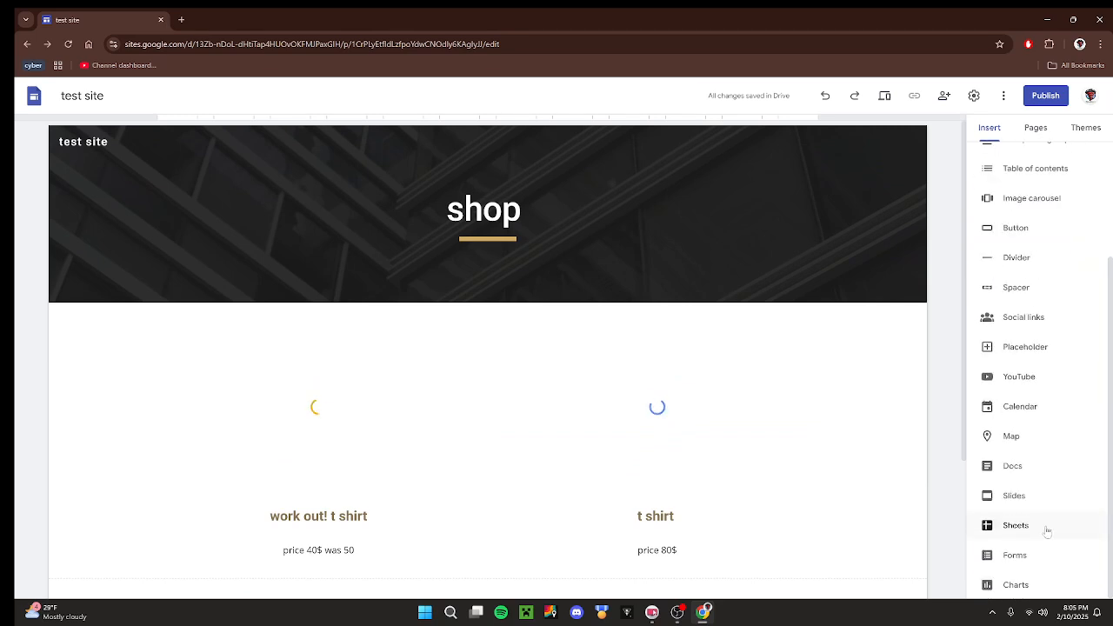
{"action": "scroll", "coordinate": [1044, 366], "scroll_direction": "up", "scroll_amount": 3}
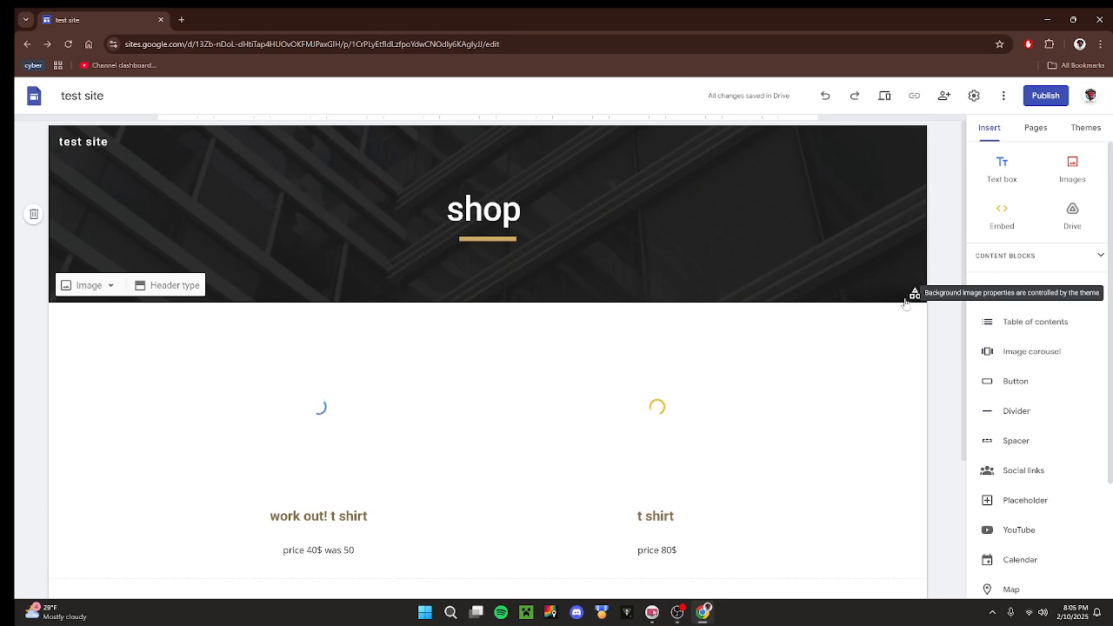
Check the available navigation modes in the site settings, keeping Top as the mode.
{"action": "left_click", "coordinate": [974, 96]}
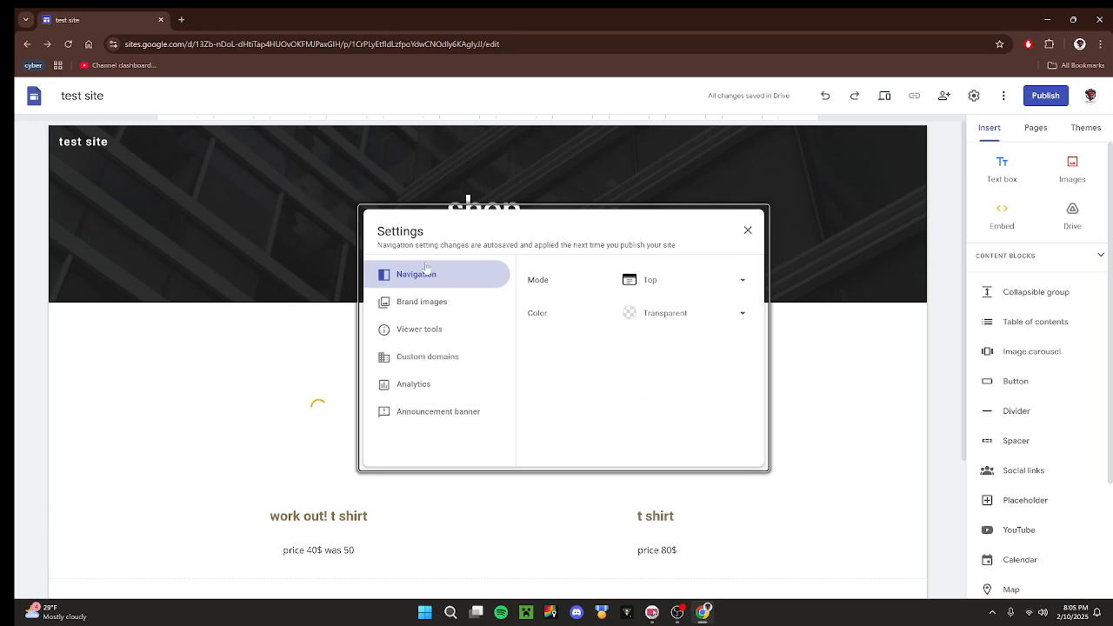
{"action": "left_click", "coordinate": [639, 278]}
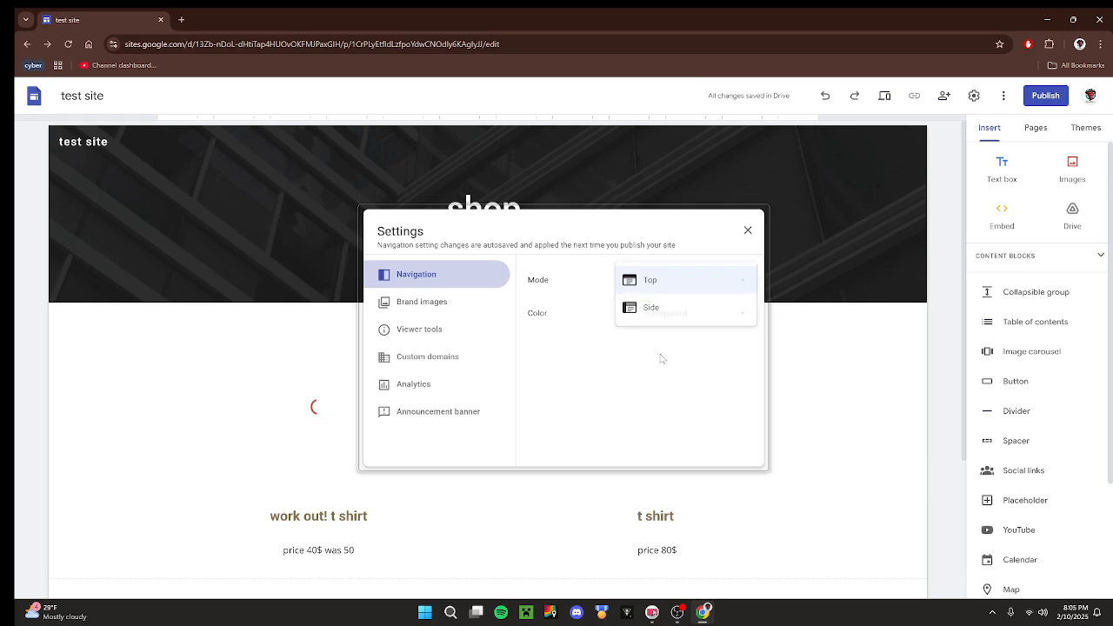
{"action": "left_click", "coordinate": [691, 275]}
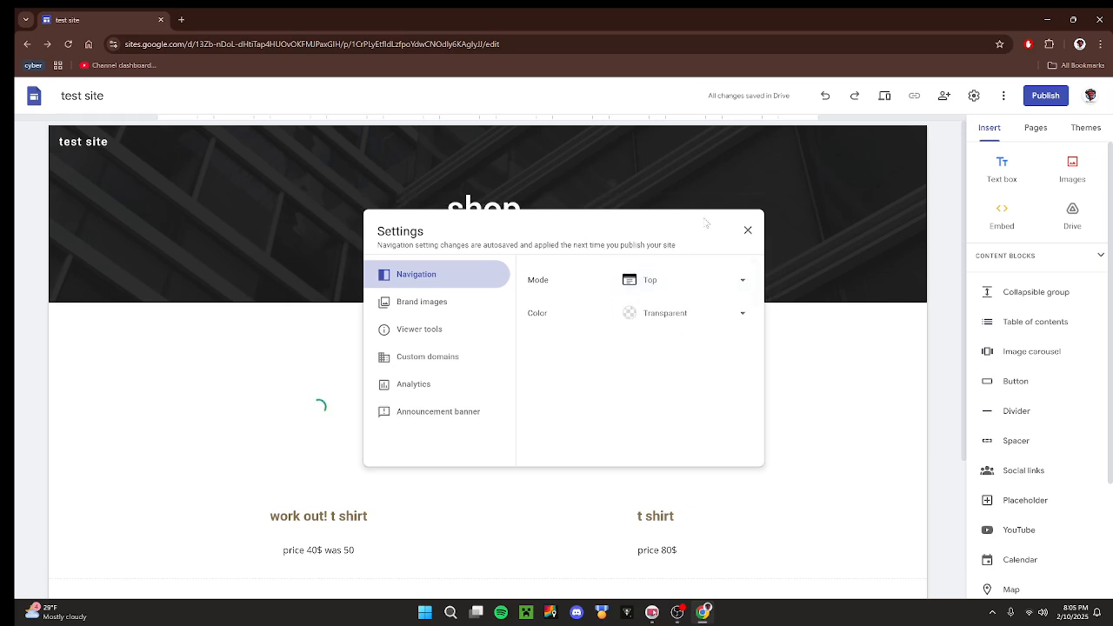
{"action": "left_click", "coordinate": [748, 229]}
Show the shop page in the site navigation and try the Home and shop links in the header.
{"action": "left_click", "coordinate": [1036, 127]}
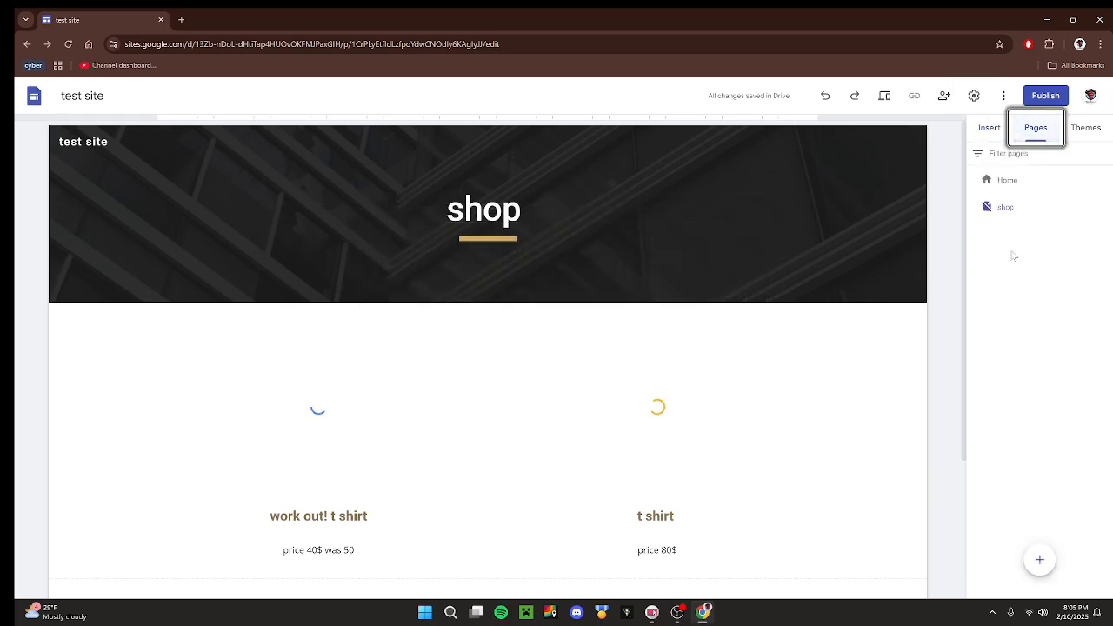
{"action": "left_click", "coordinate": [1102, 207]}
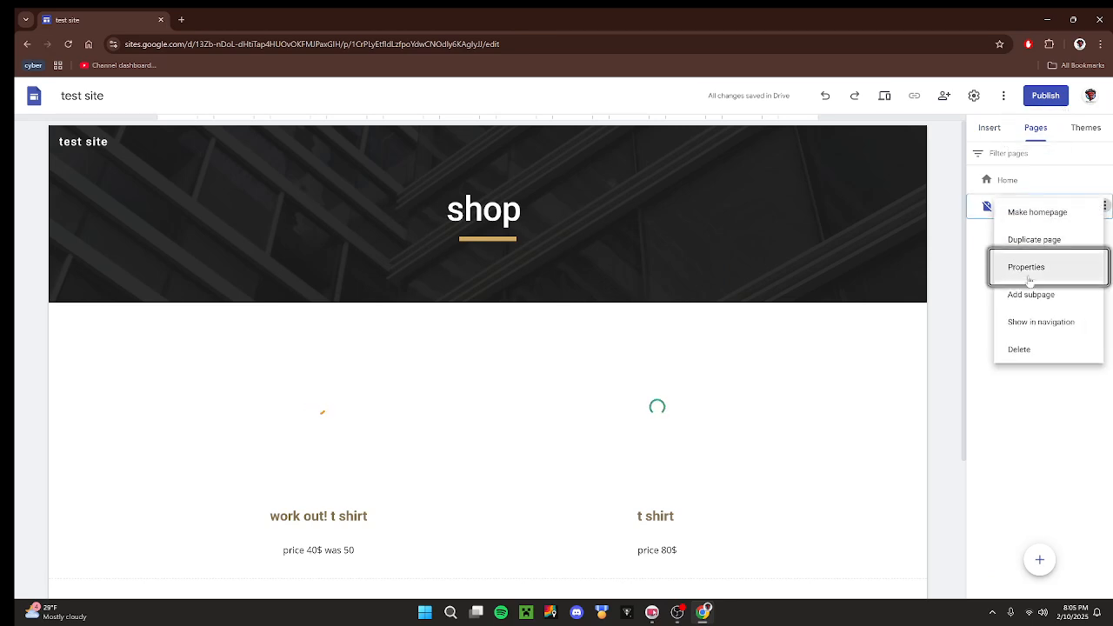
{"action": "left_click", "coordinate": [1050, 325]}
{"action": "left_click", "coordinate": [864, 145]}
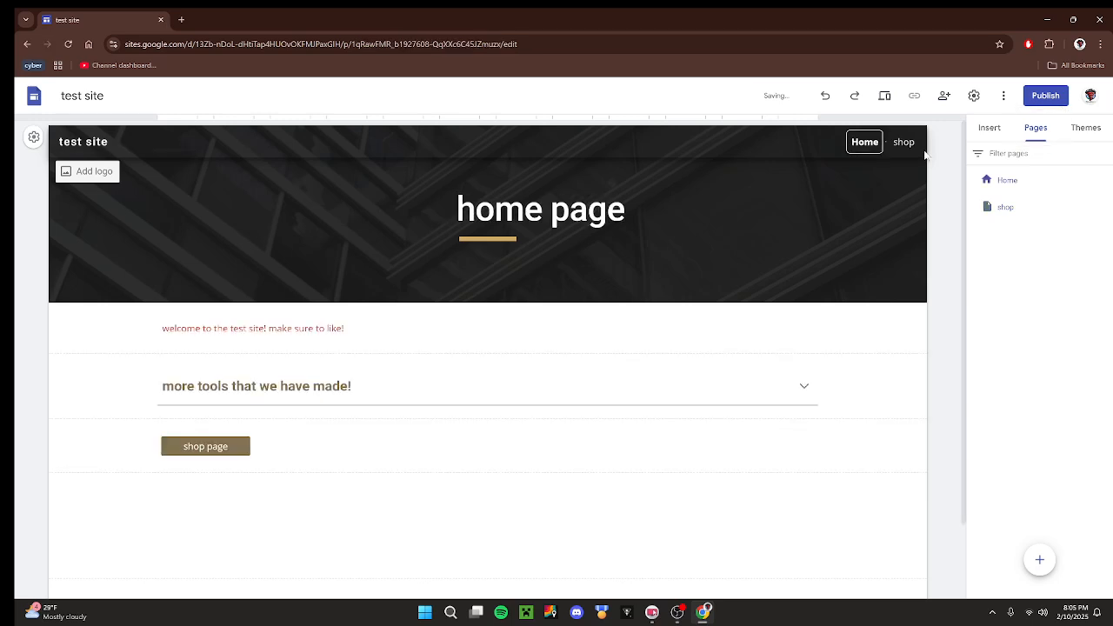
{"action": "left_click", "coordinate": [902, 146]}
{"action": "left_click", "coordinate": [861, 143]}
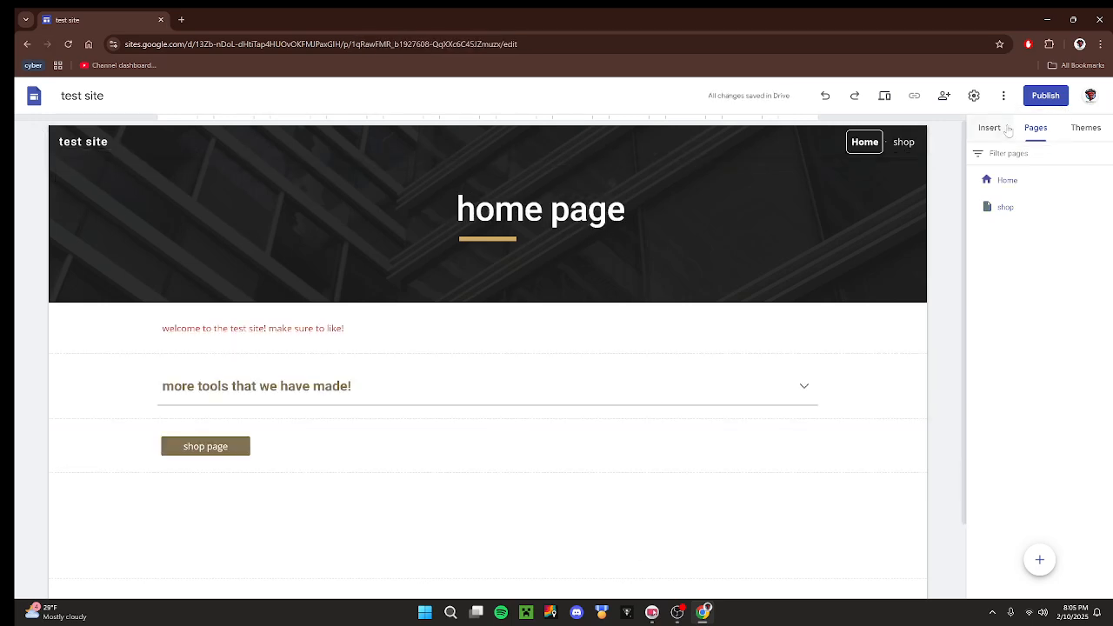
Set the site's navigation mode to Side.
{"action": "left_click", "coordinate": [974, 95]}
{"action": "left_click", "coordinate": [639, 278]}
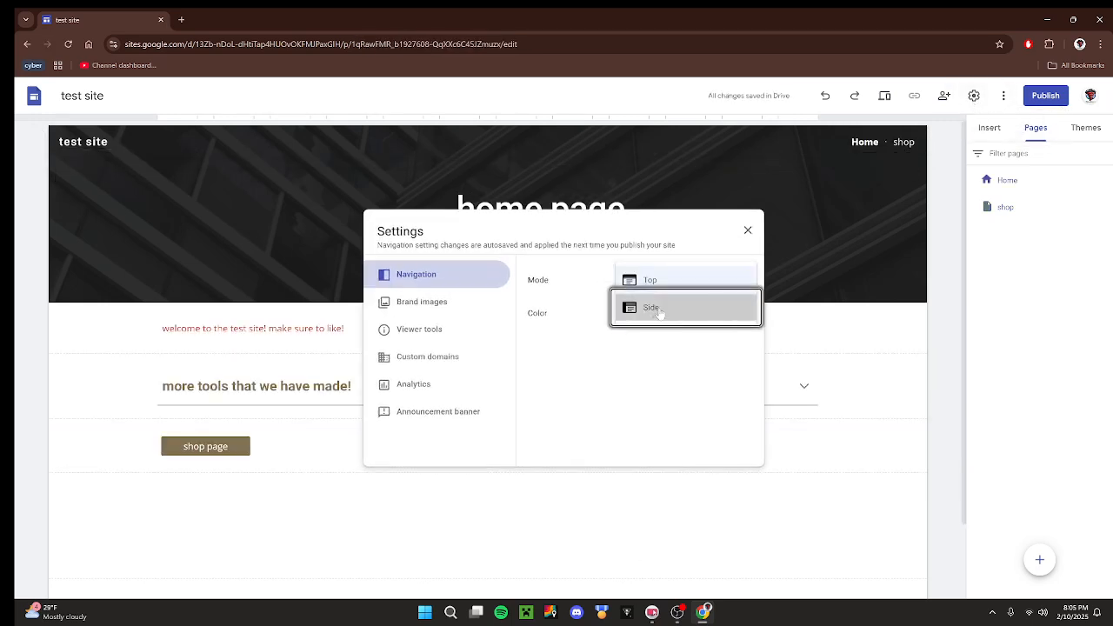
{"action": "left_click", "coordinate": [654, 308]}
{"action": "left_click", "coordinate": [748, 230]}
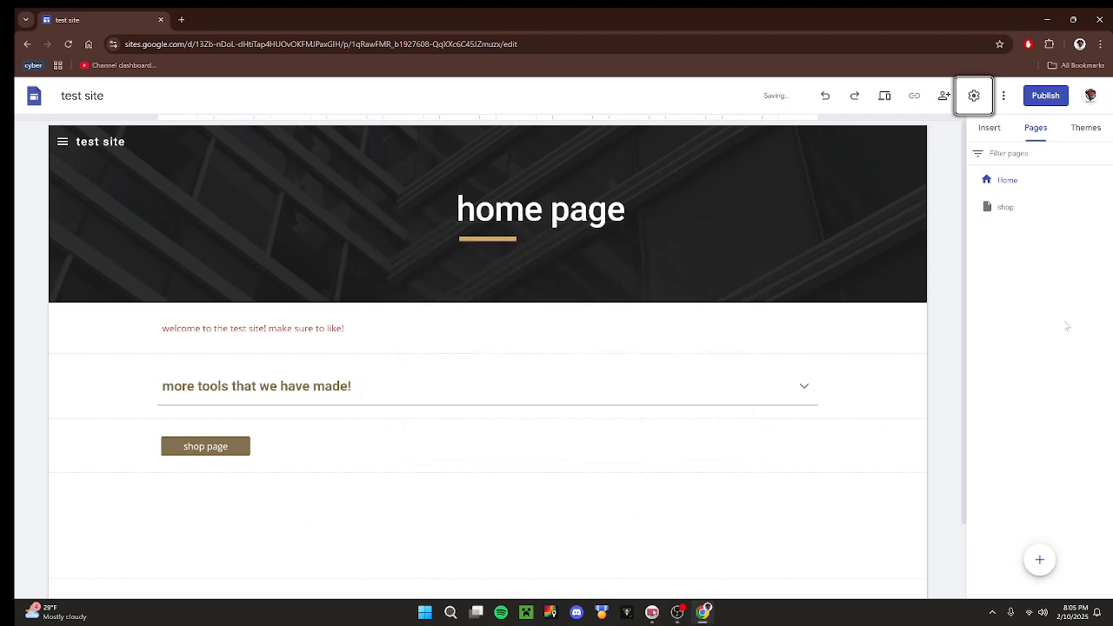
Expand and collapse the side navigation menu on the home page to examine its page links.
{"action": "left_click", "coordinate": [56, 142]}
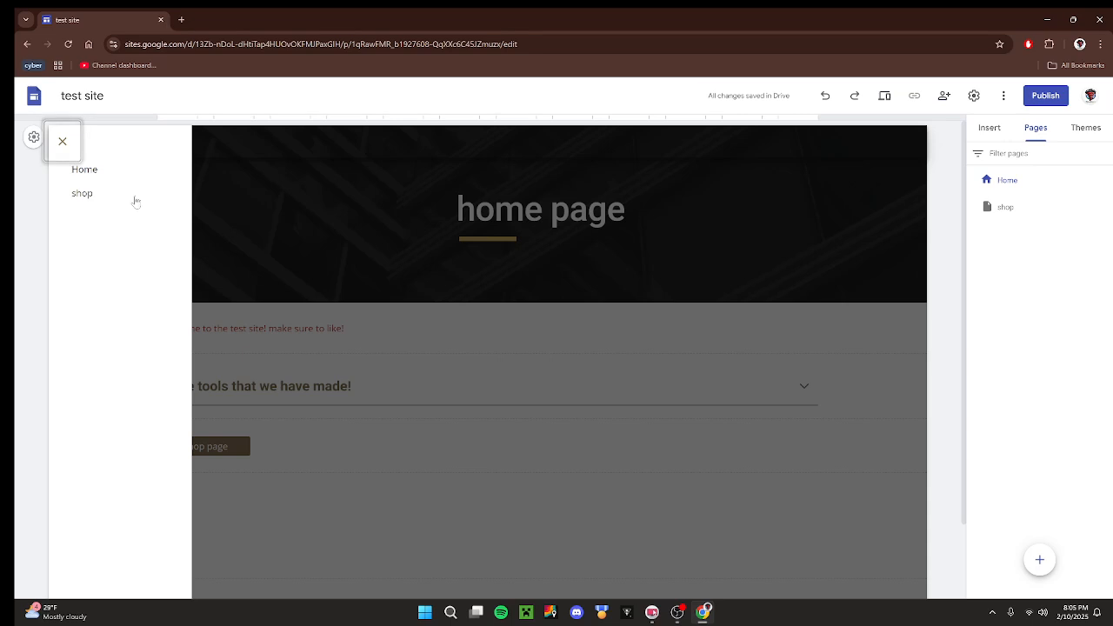
{"action": "left_click", "coordinate": [62, 141]}
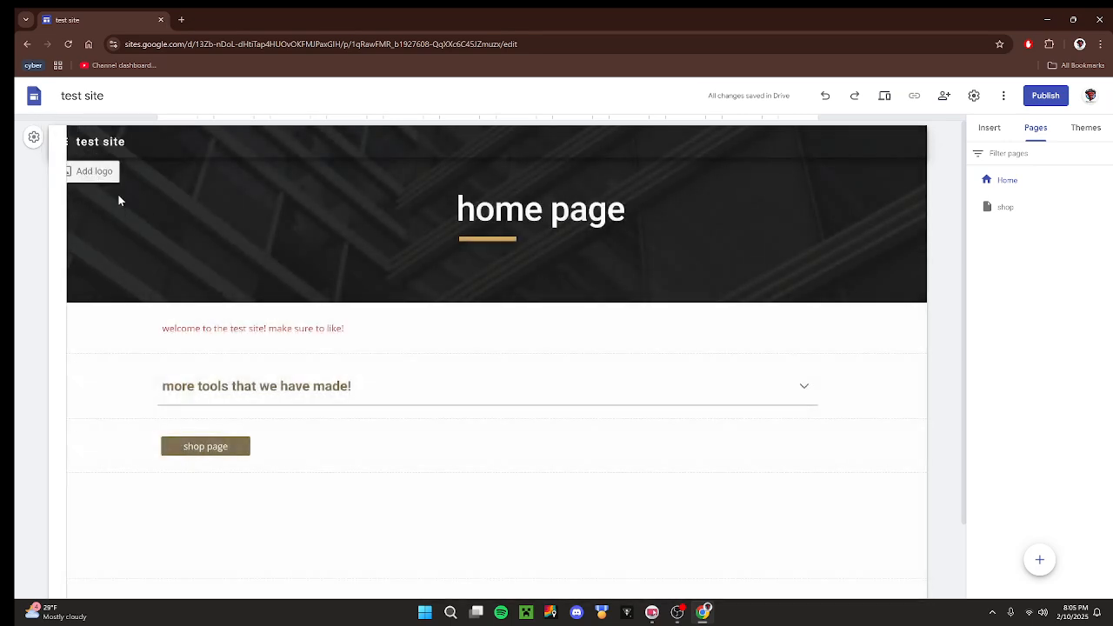
{"action": "left_click", "coordinate": [61, 142]}
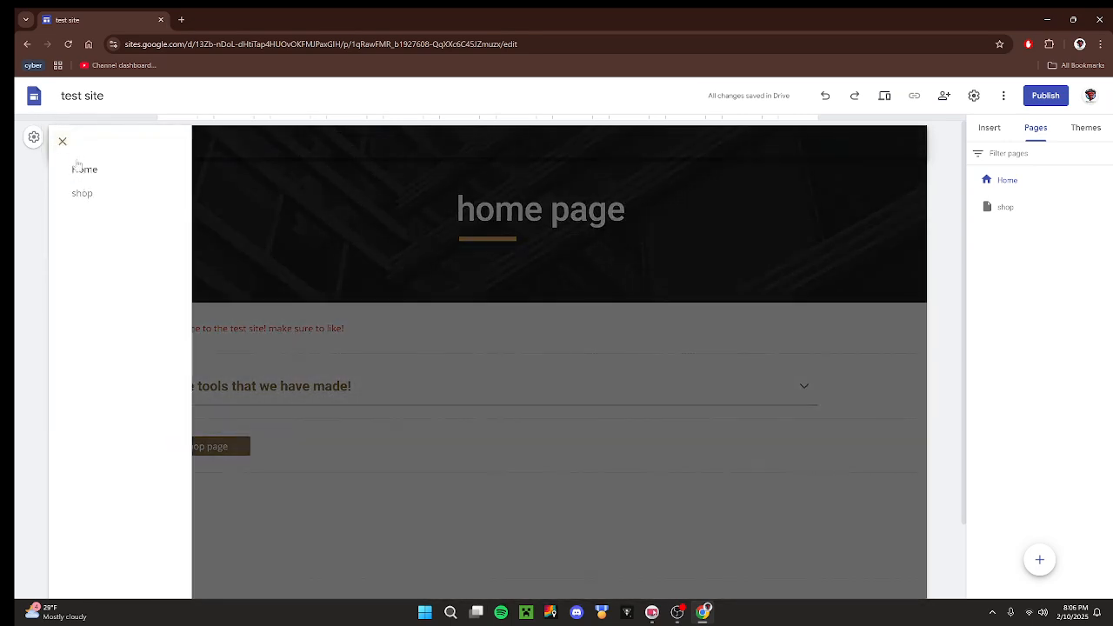
{"action": "left_click", "coordinate": [62, 142]}
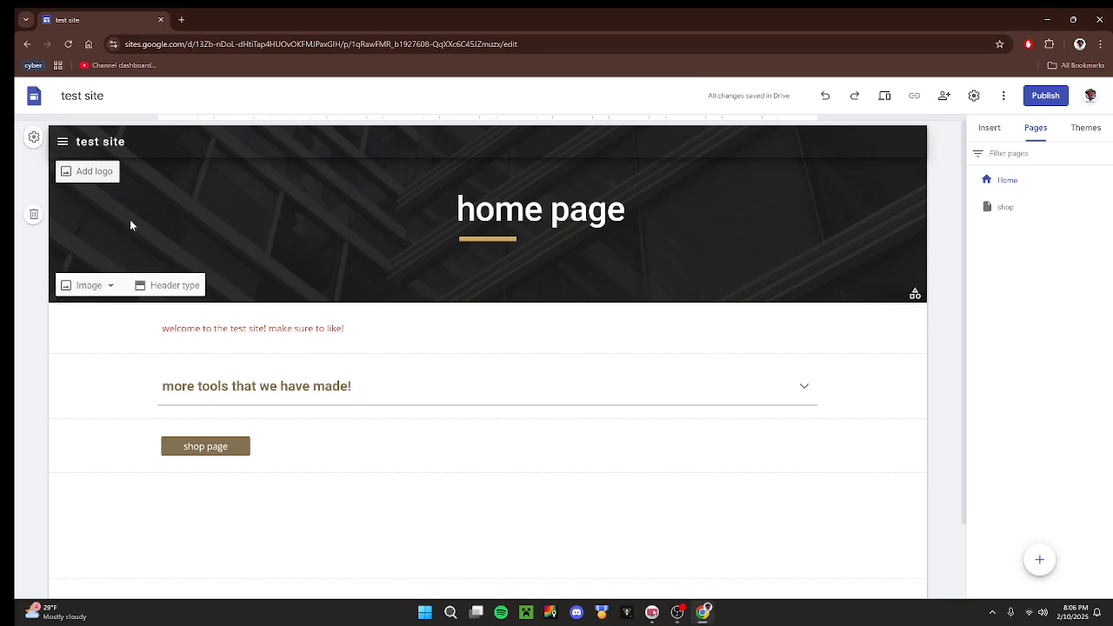
{"action": "left_click", "coordinate": [62, 142]}
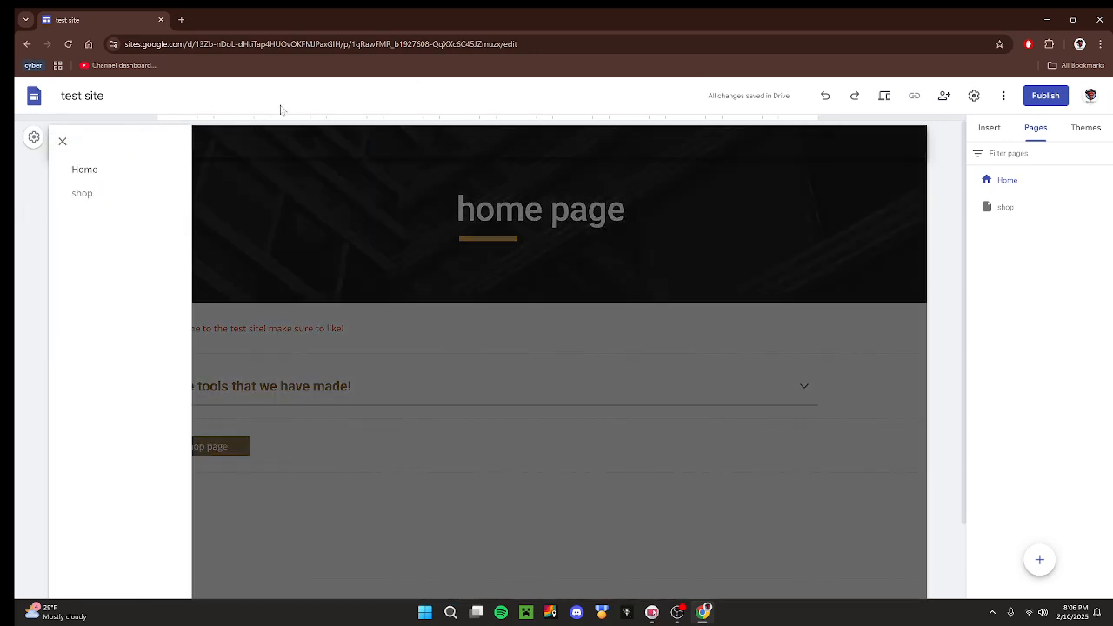
{"action": "left_click", "coordinate": [209, 127]}
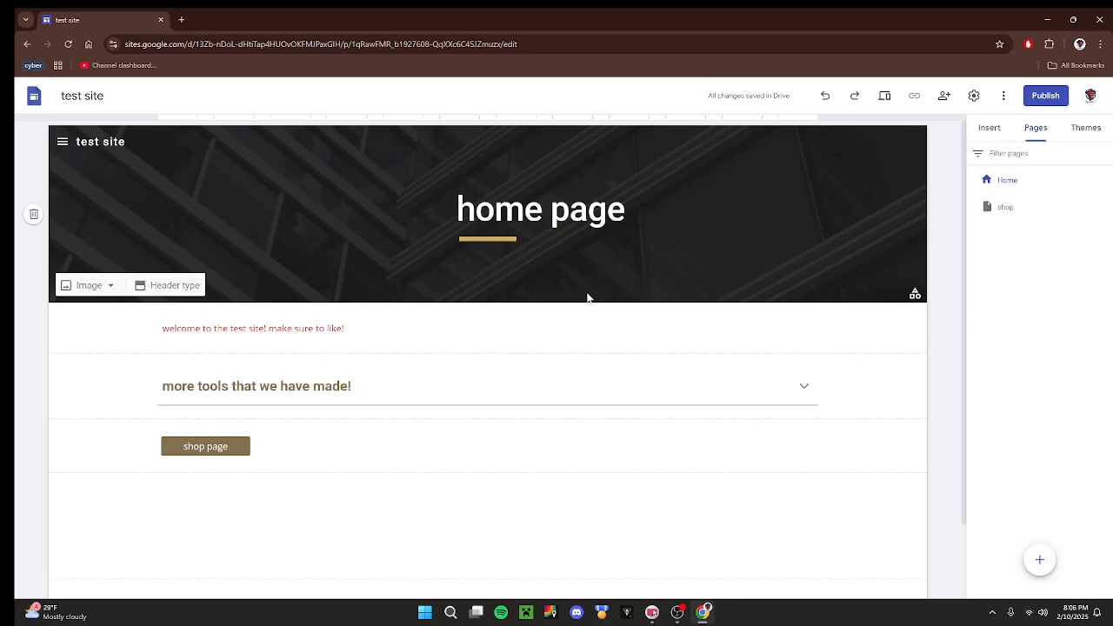
Try Black as the site's navigation color, and set it to White instead.
{"action": "left_click", "coordinate": [983, 128]}
{"action": "left_click", "coordinate": [974, 96]}
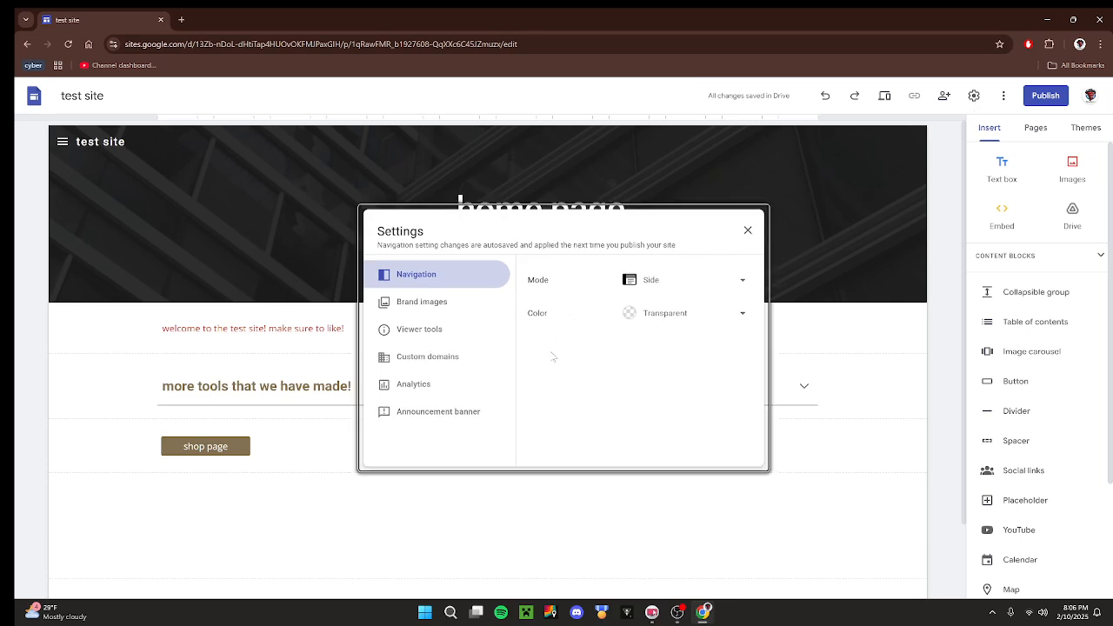
{"action": "left_click", "coordinate": [685, 316]}
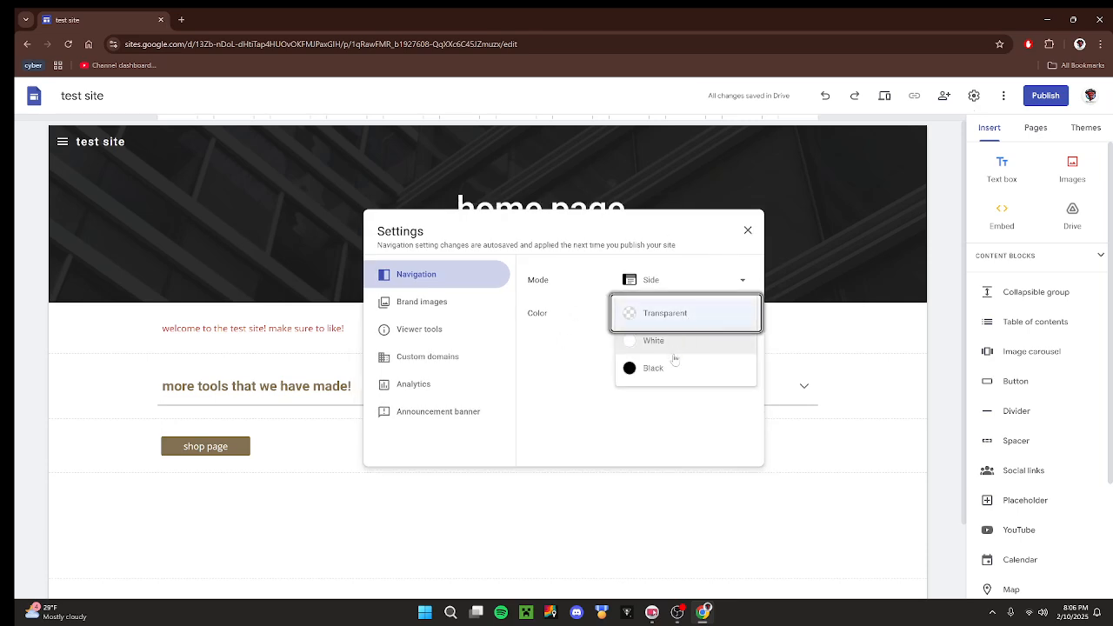
{"action": "key", "text": "Down"}
{"action": "key", "text": "Down"}
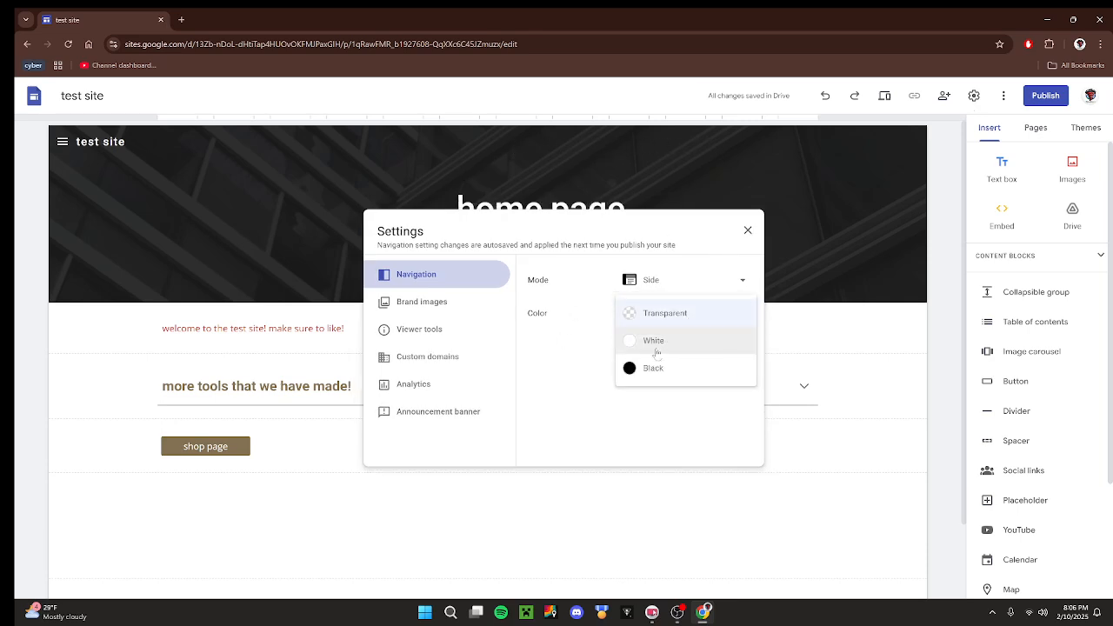
{"action": "key", "text": "Return"}
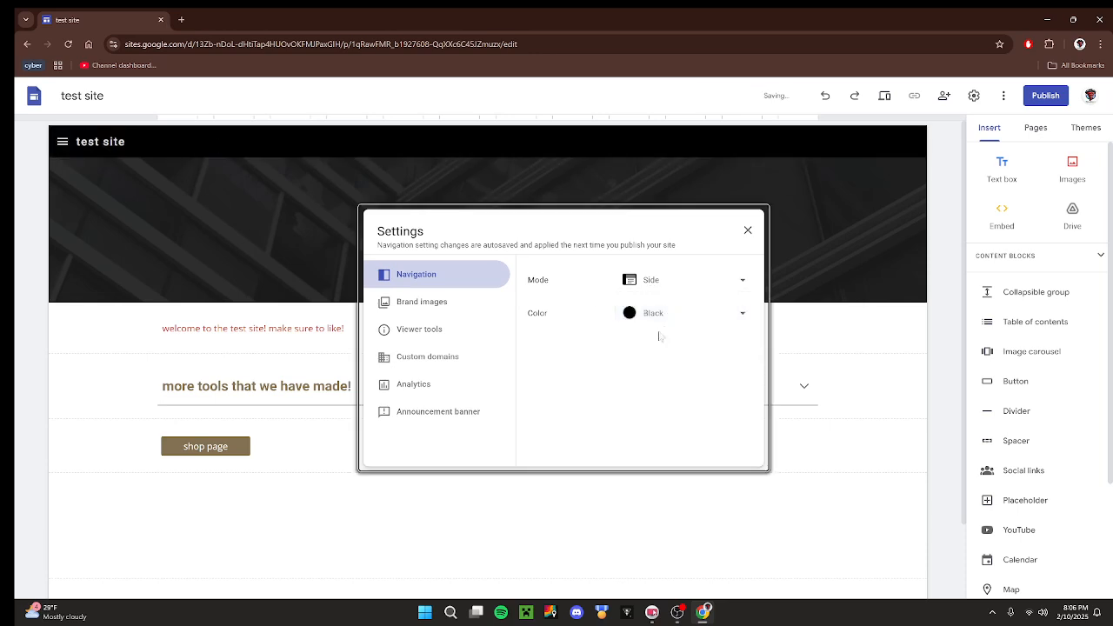
{"action": "left_click", "coordinate": [658, 327]}
{"action": "left_click", "coordinate": [660, 288]}
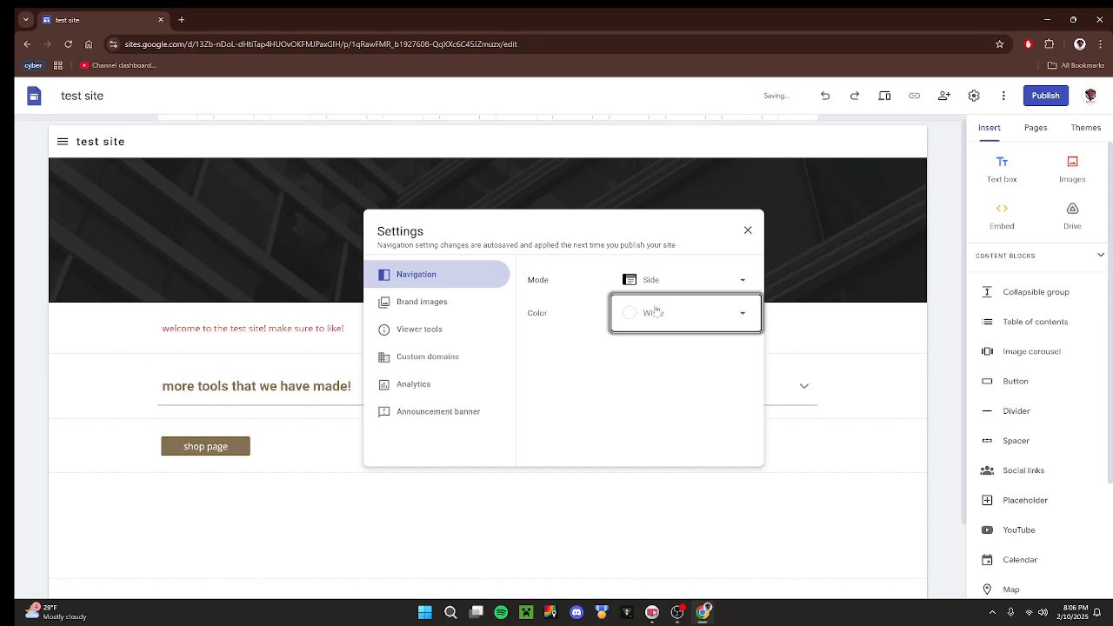
{"action": "left_click", "coordinate": [658, 345]}
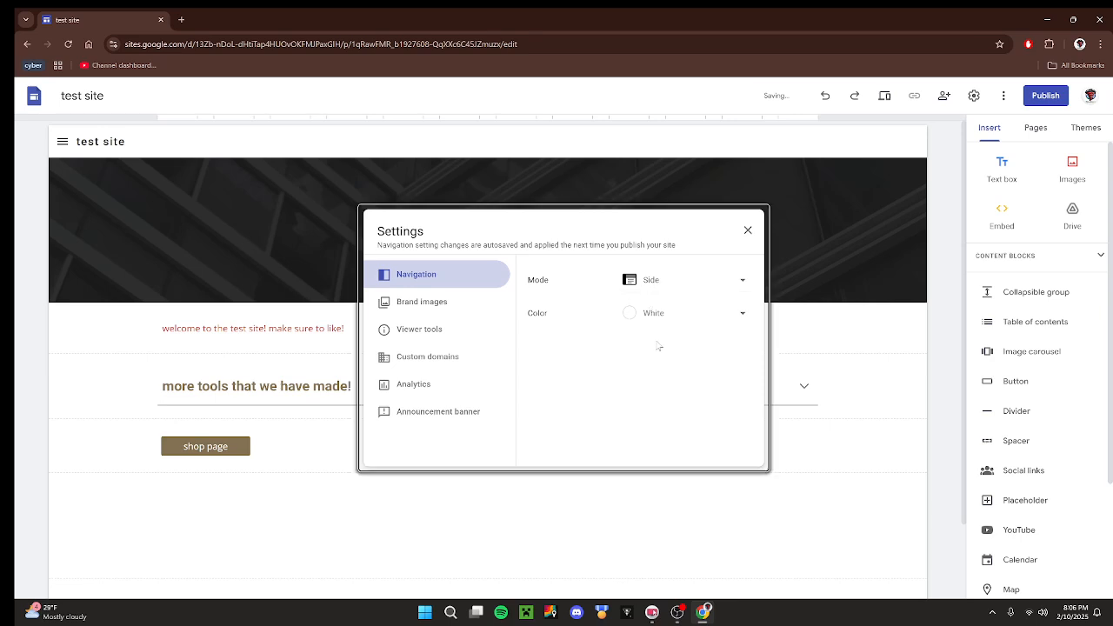
Examine the Logo and Favicon options in the site's brand image settings.
{"action": "left_click", "coordinate": [421, 310]}
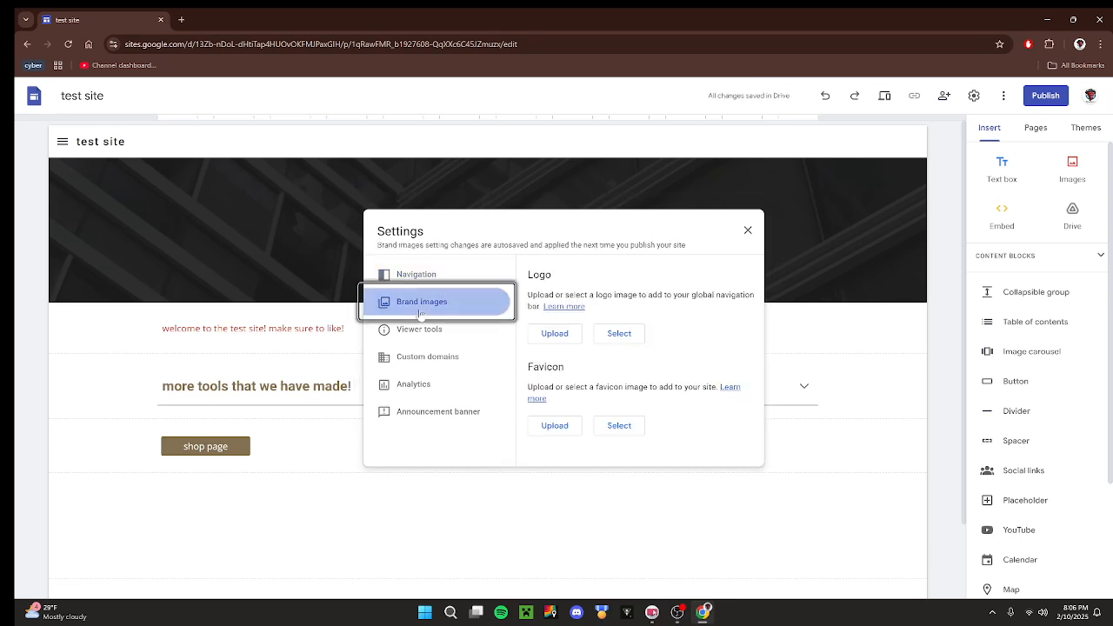
{"action": "left_click", "coordinate": [642, 285]}
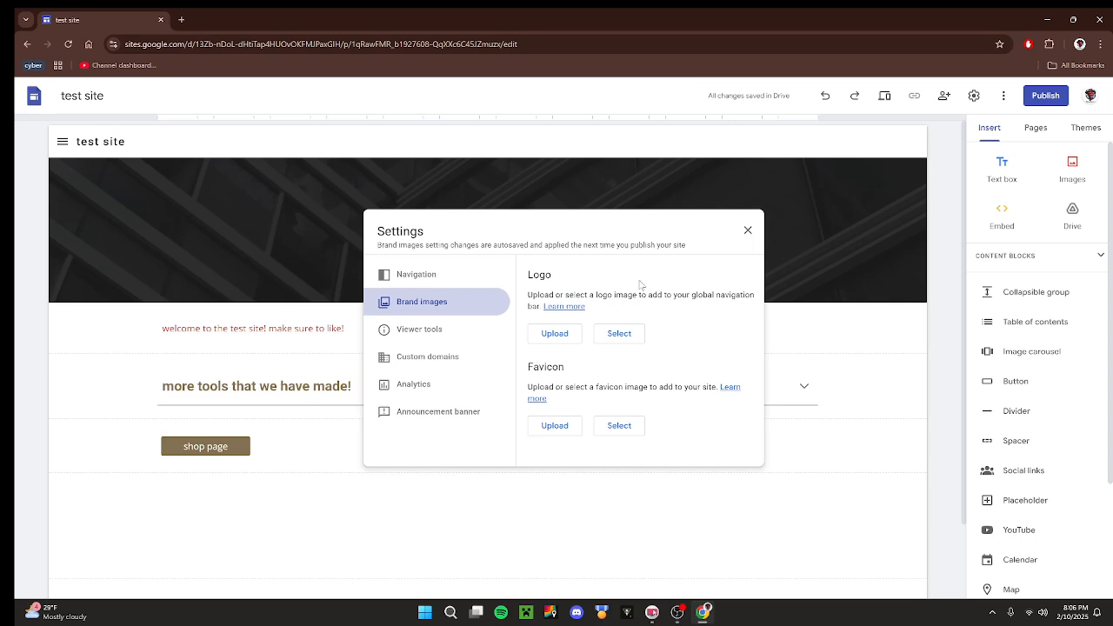
{"action": "double_click", "coordinate": [574, 368]}
{"action": "left_click", "coordinate": [575, 369]}
{"action": "left_click_drag", "start_coordinate": [528, 387], "coordinate": [706, 388]}
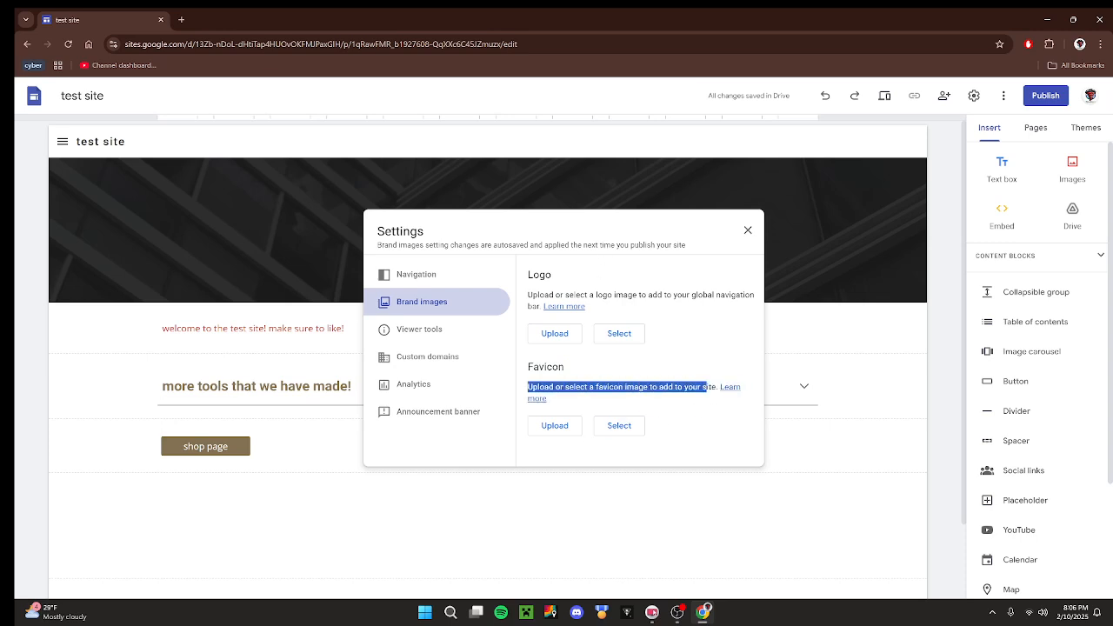
{"action": "left_click", "coordinate": [697, 352]}
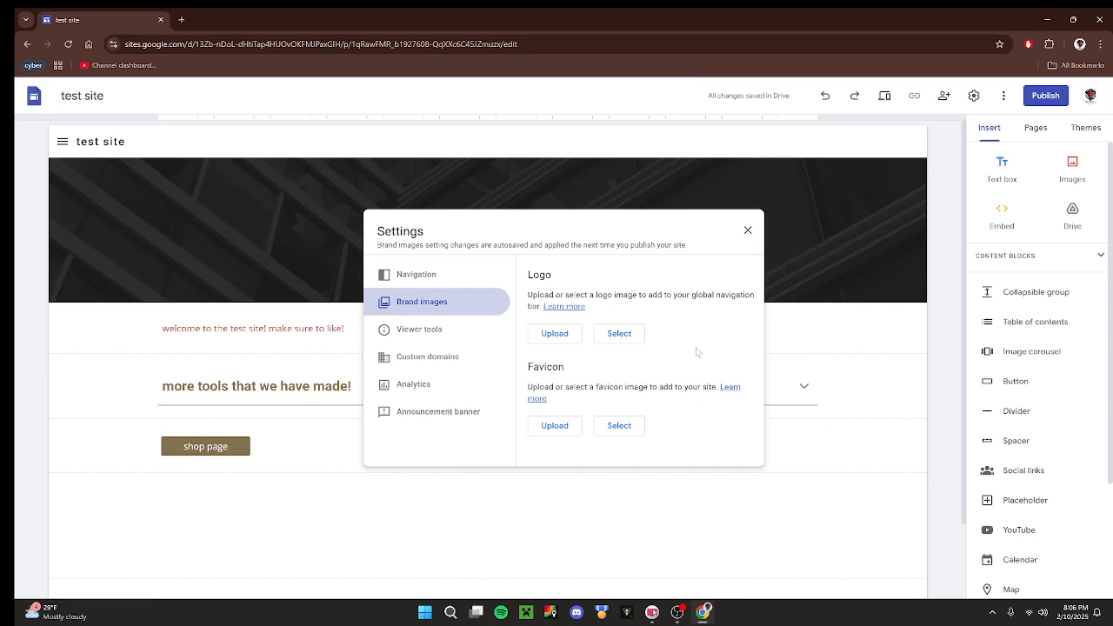
{"action": "left_click_drag", "start_coordinate": [527, 366], "coordinate": [581, 370]}
{"action": "left_click", "coordinate": [582, 373]}
{"action": "left_click_drag", "start_coordinate": [523, 272], "coordinate": [554, 274]}
Upload the red circular emblem image from the game makeing things folder as the site logo, leaving its alt text empty.
{"action": "left_click", "coordinate": [534, 336]}
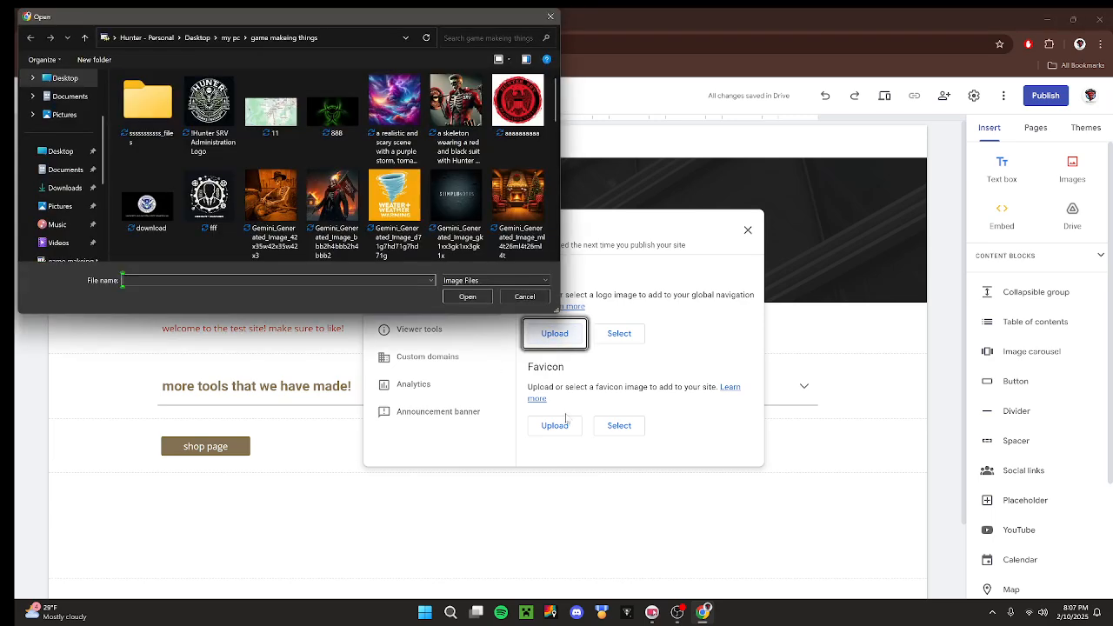
{"action": "left_click", "coordinate": [518, 100]}
{"action": "left_click", "coordinate": [467, 297]}
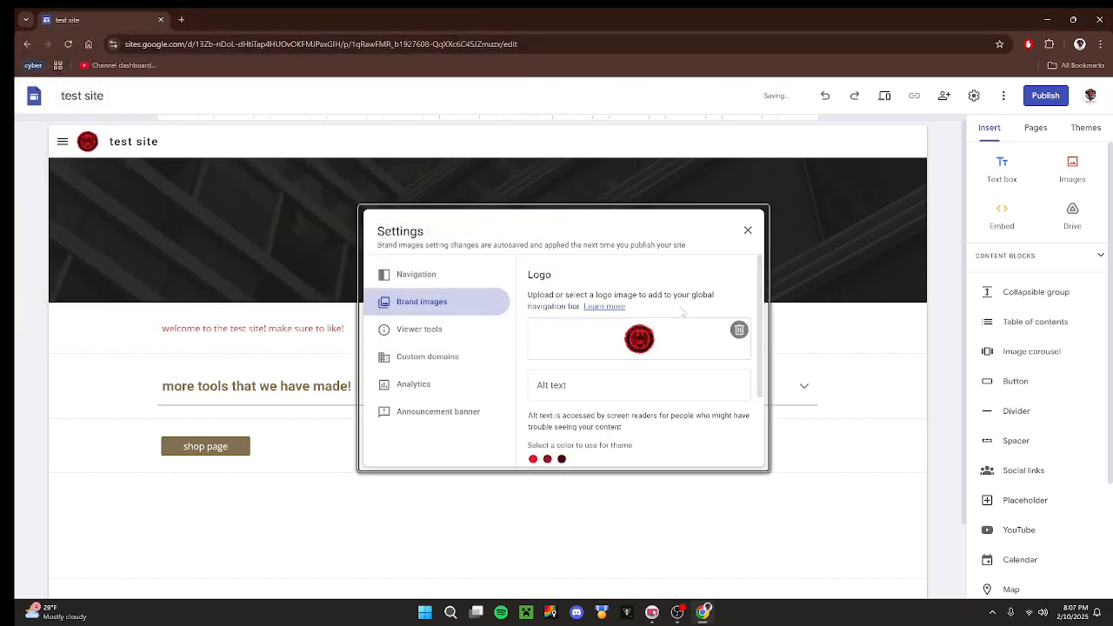
{"action": "scroll", "coordinate": [540, 263], "scroll_direction": "down", "scroll_amount": 2}
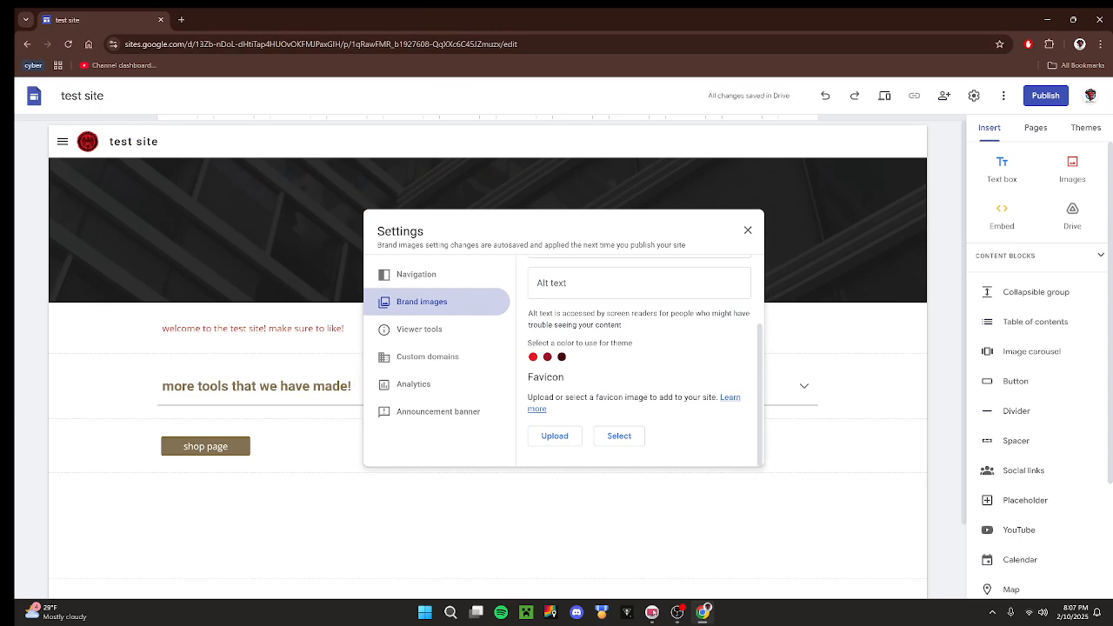
{"action": "left_click", "coordinate": [640, 284]}
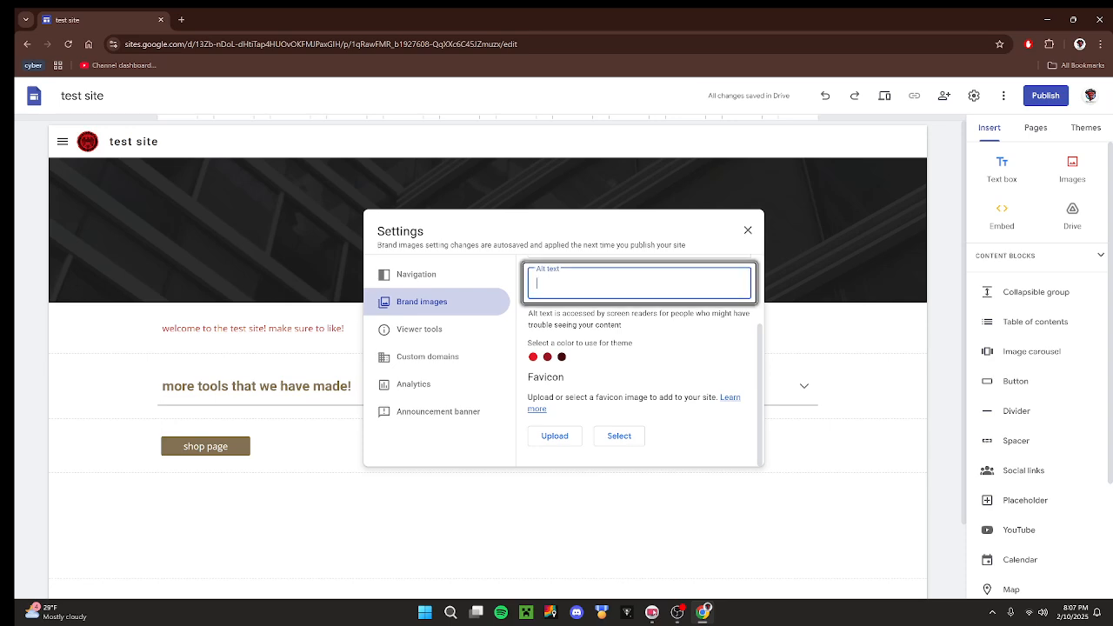
{"action": "left_click", "coordinate": [685, 344]}
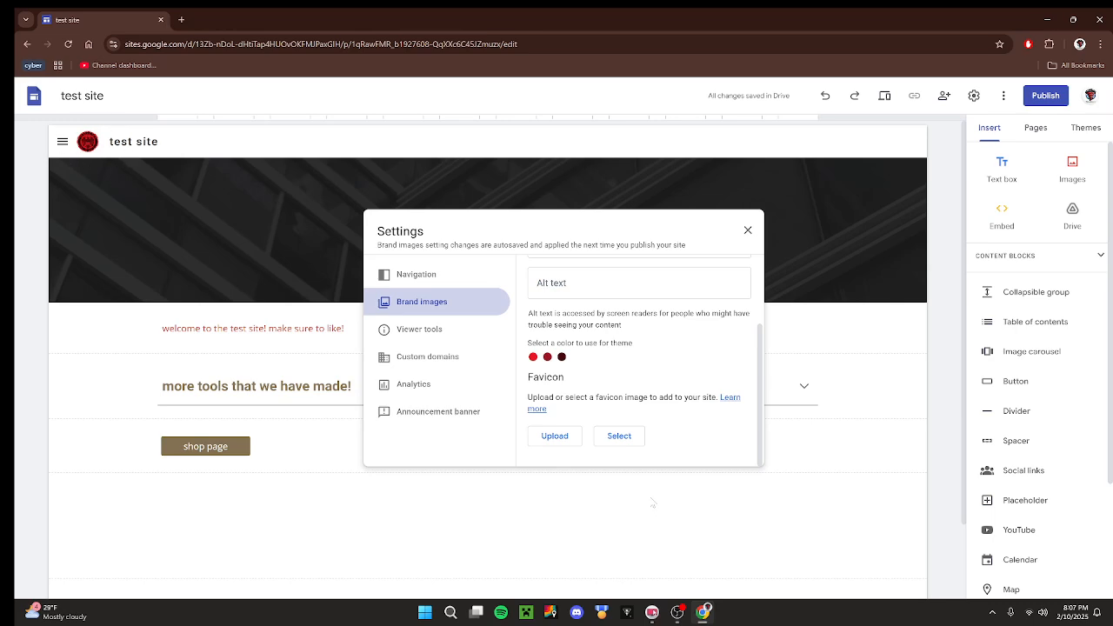
Upload the same red circular emblem image as the site's favicon.
{"action": "left_click", "coordinate": [563, 441]}
{"action": "left_click", "coordinate": [518, 100]}
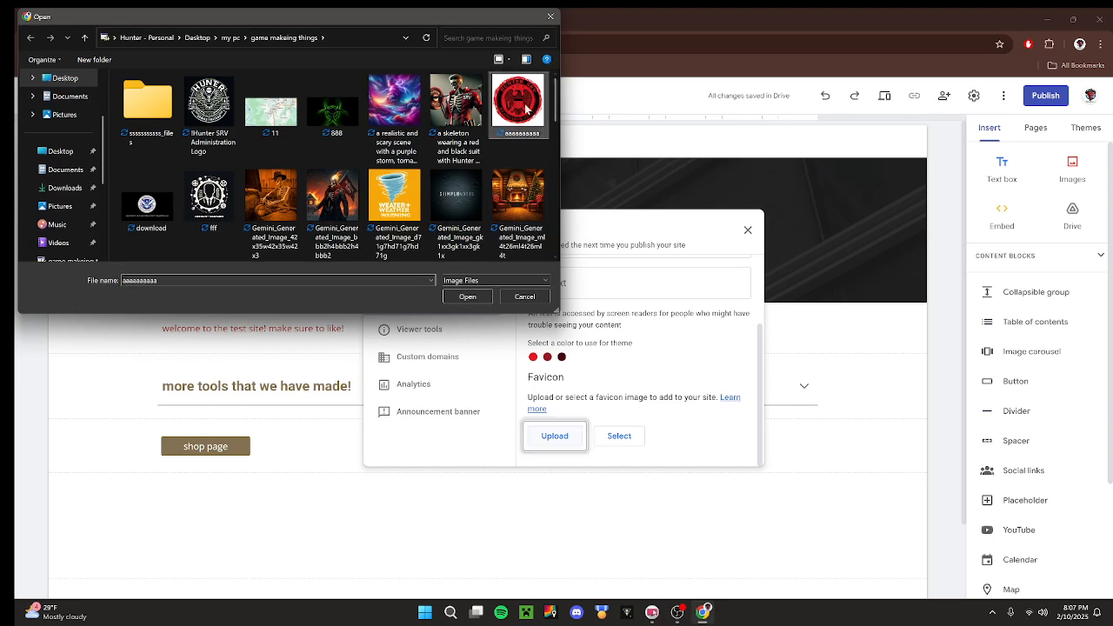
{"action": "left_click", "coordinate": [467, 297]}
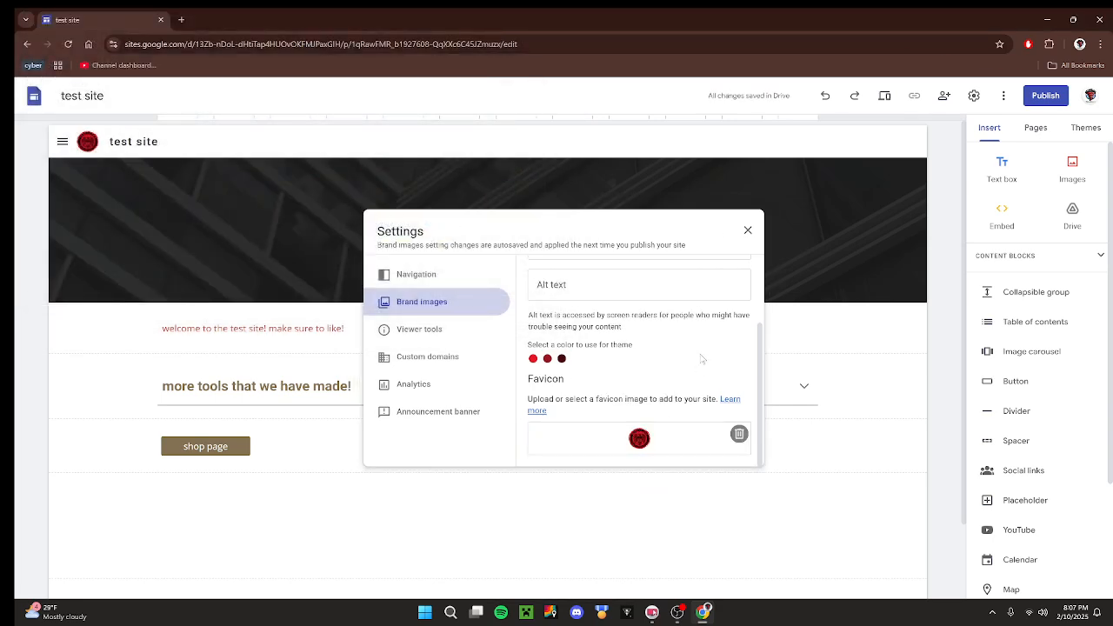
Review the Info icon and Anchor links options in the viewer tools, and open the custom domain settings.
{"action": "left_click", "coordinate": [435, 331]}
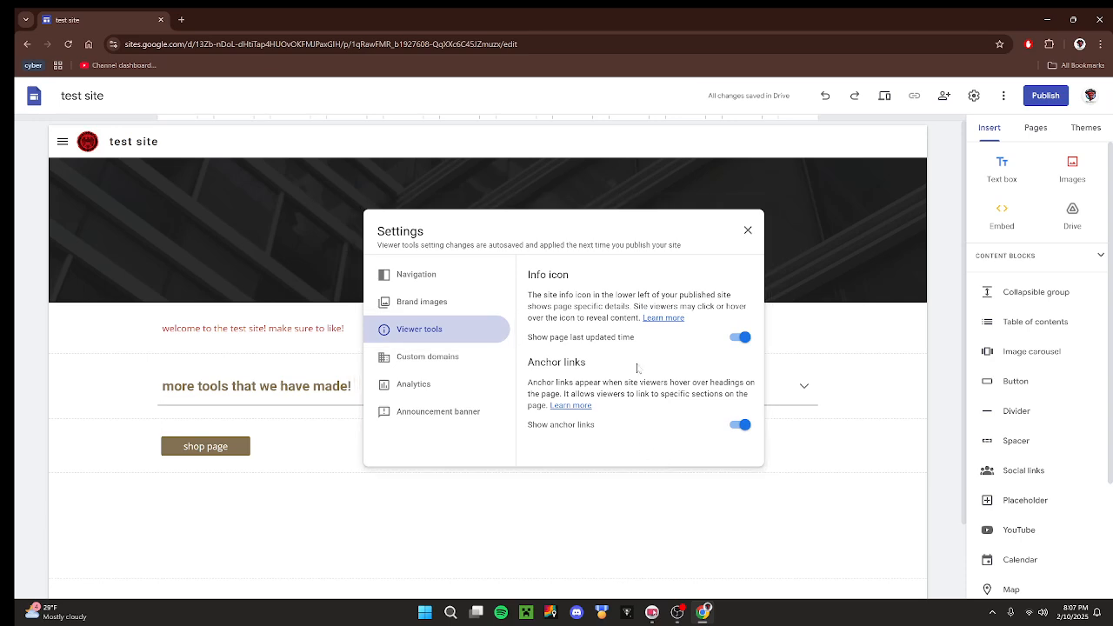
{"action": "triple_click", "coordinate": [525, 274]}
{"action": "left_click_drag", "start_coordinate": [526, 363], "coordinate": [609, 366]}
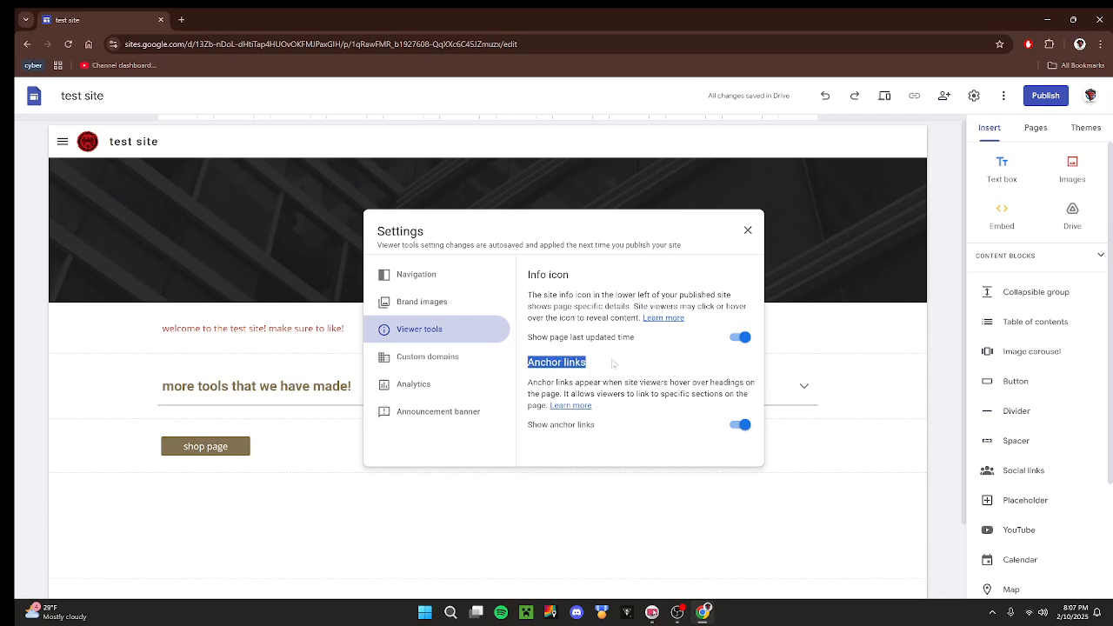
{"action": "left_click", "coordinate": [612, 365]}
{"action": "left_click", "coordinate": [473, 356]}
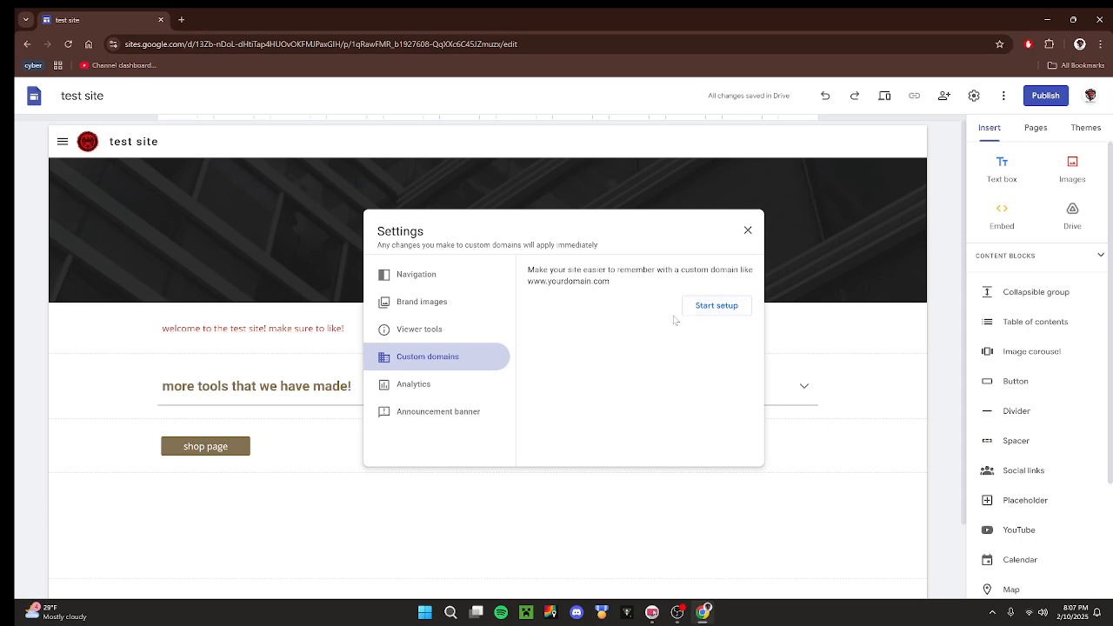
Review the site's analytics settings and open the announcement banner settings.
{"action": "left_click", "coordinate": [430, 384]}
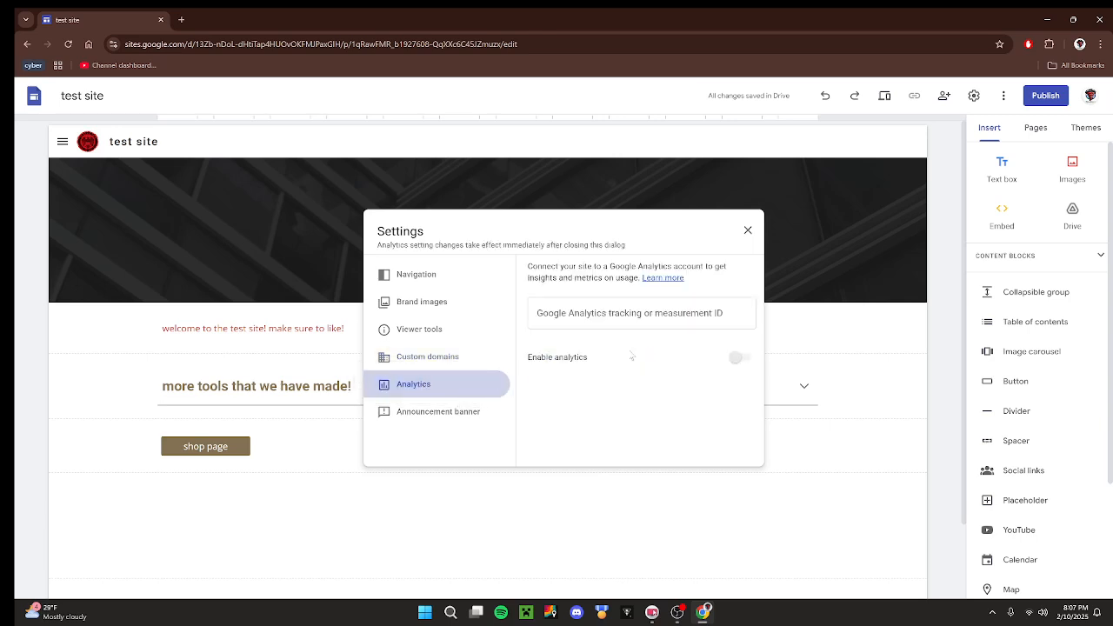
{"action": "left_click", "coordinate": [683, 315]}
{"action": "left_click", "coordinate": [719, 288]}
{"action": "left_click", "coordinate": [438, 412]}
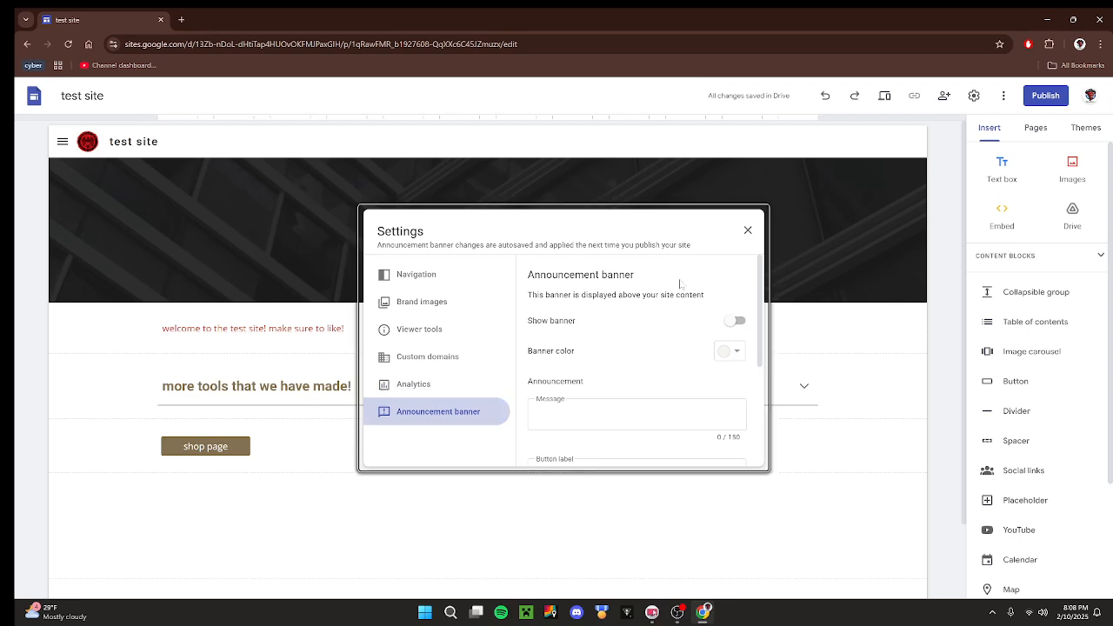
{"action": "left_click_drag", "start_coordinate": [535, 275], "coordinate": [626, 274]}
{"action": "left_click", "coordinate": [722, 294]}
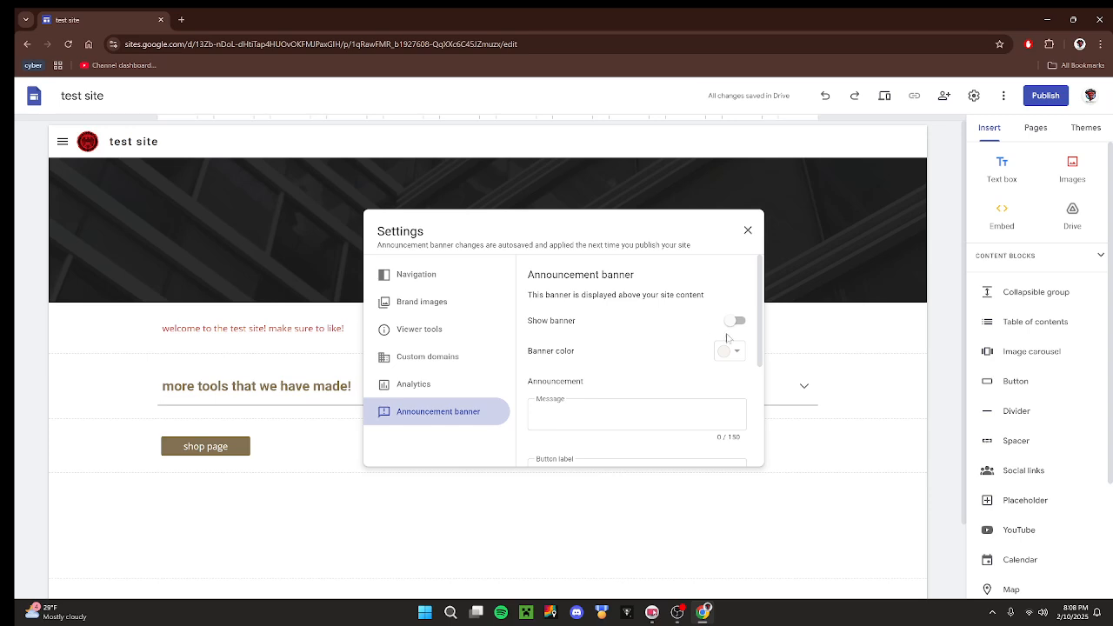
Turn on the announcement banner and enter the message "NEW TSHIRT out now 40% off".
{"action": "left_click", "coordinate": [738, 323]}
{"action": "left_click", "coordinate": [661, 415]}
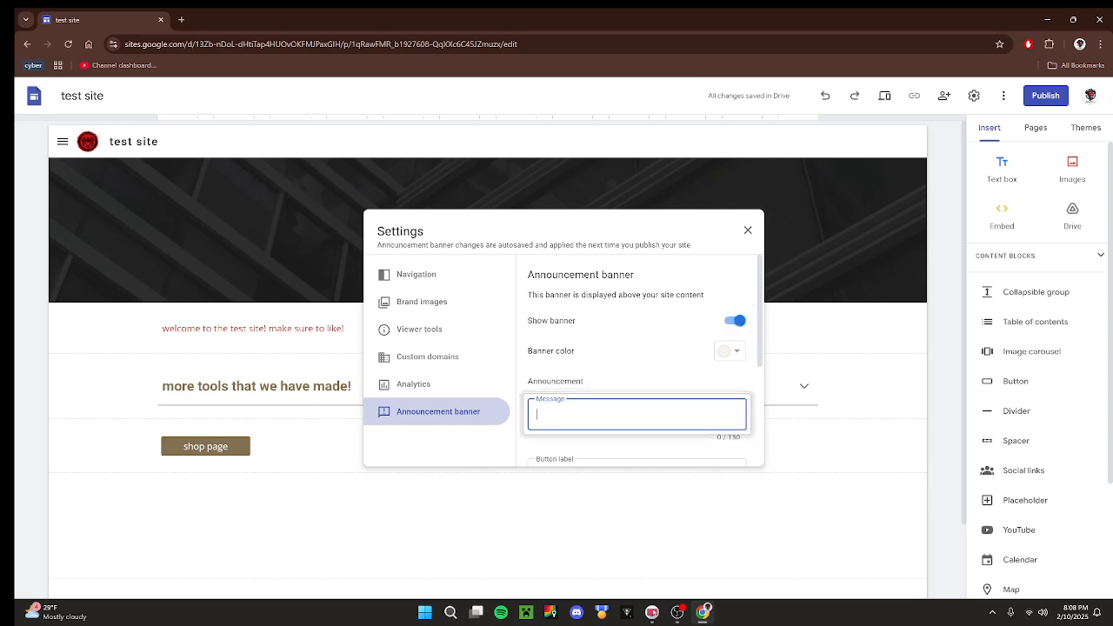
{"action": "type", "text": "NEW TSHIRT"}
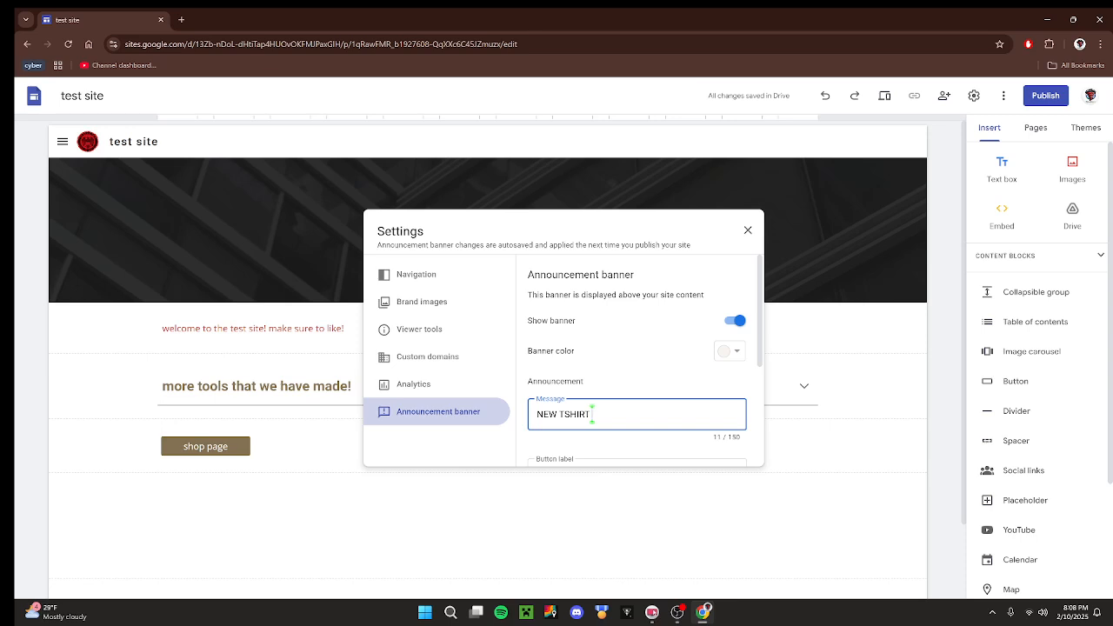
{"action": "type", "text": " out now 40 % off"}
{"action": "left_click", "coordinate": [641, 414]}
{"action": "key", "text": "BackSpace"}
Add a warning sign emoji to the end of the banner message.
{"action": "scroll", "coordinate": [676, 380], "scroll_direction": "down", "scroll_amount": 2}
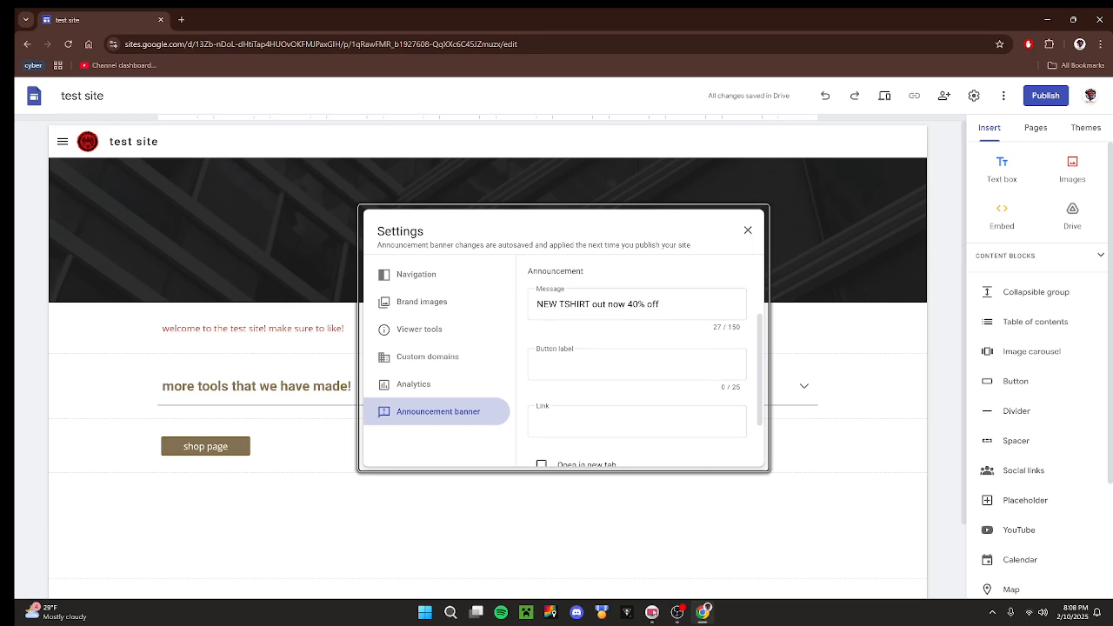
{"action": "scroll", "coordinate": [661, 356], "scroll_direction": "up", "scroll_amount": 1}
{"action": "left_click", "coordinate": [661, 357]}
{"action": "key", "text": "super+period"}
{"action": "left_click", "coordinate": [684, 484]}
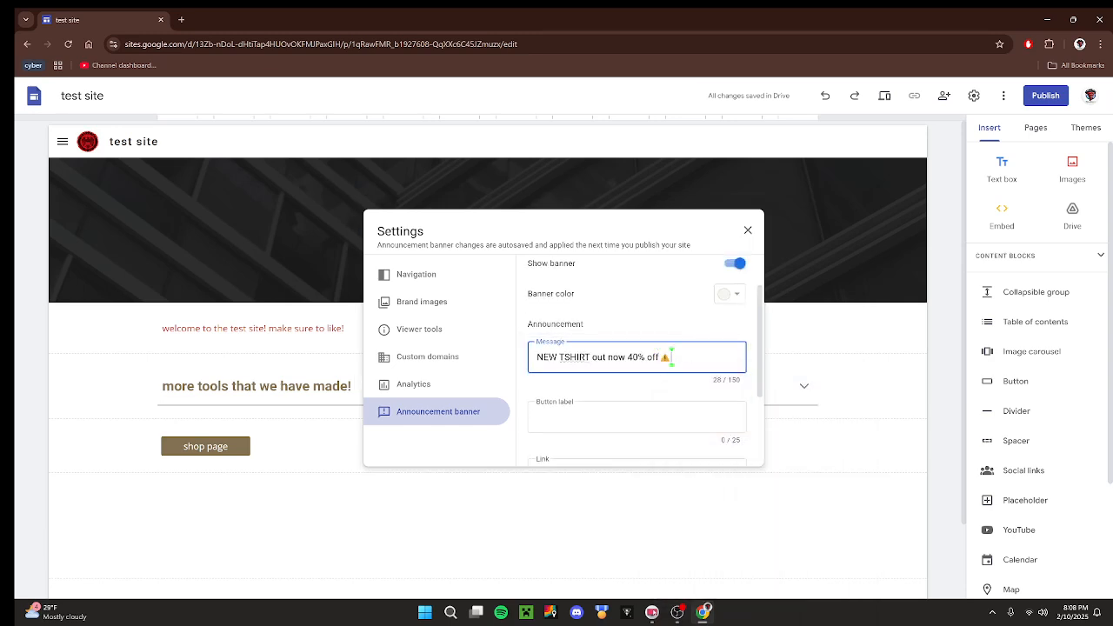
Set the announcement banner's color to dark red.
{"action": "scroll", "coordinate": [638, 327], "scroll_direction": "up", "scroll_amount": 1}
{"action": "left_click", "coordinate": [730, 351]}
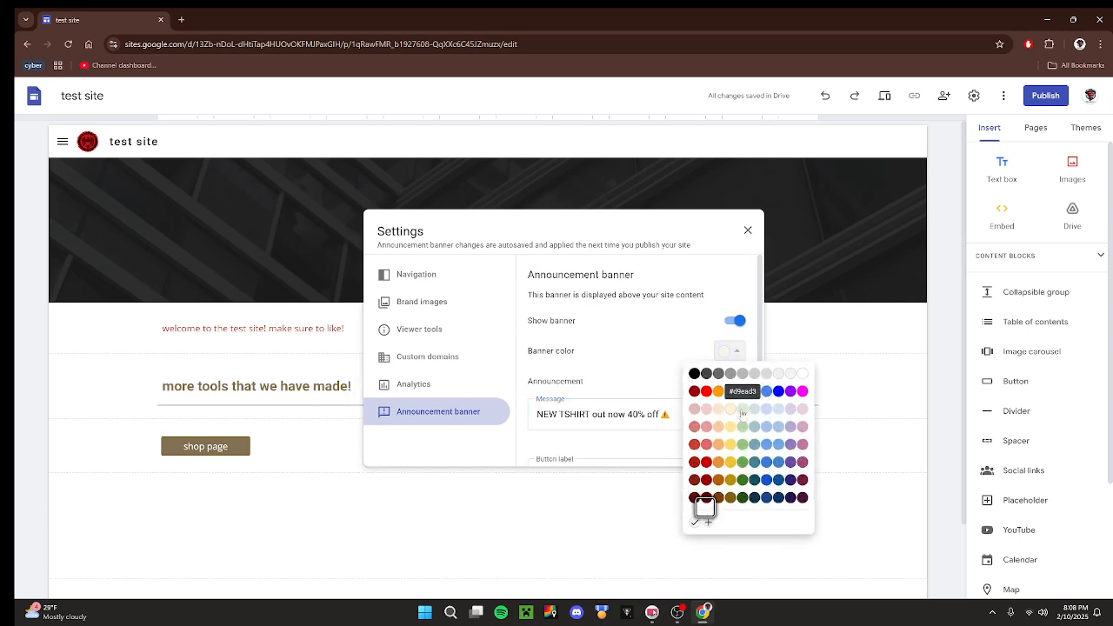
{"action": "left_click", "coordinate": [696, 393]}
{"action": "left_click", "coordinate": [730, 350]}
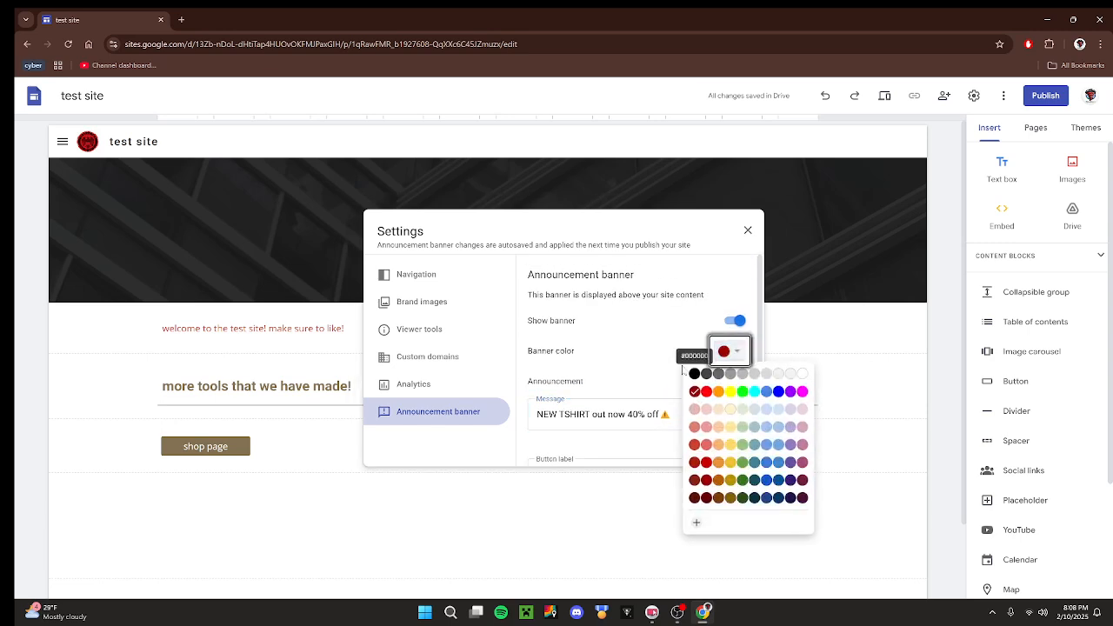
Review the banner's button label, link, new-tab and visibility options, and close the site settings.
{"action": "scroll", "coordinate": [683, 369], "scroll_direction": "down", "scroll_amount": 2}
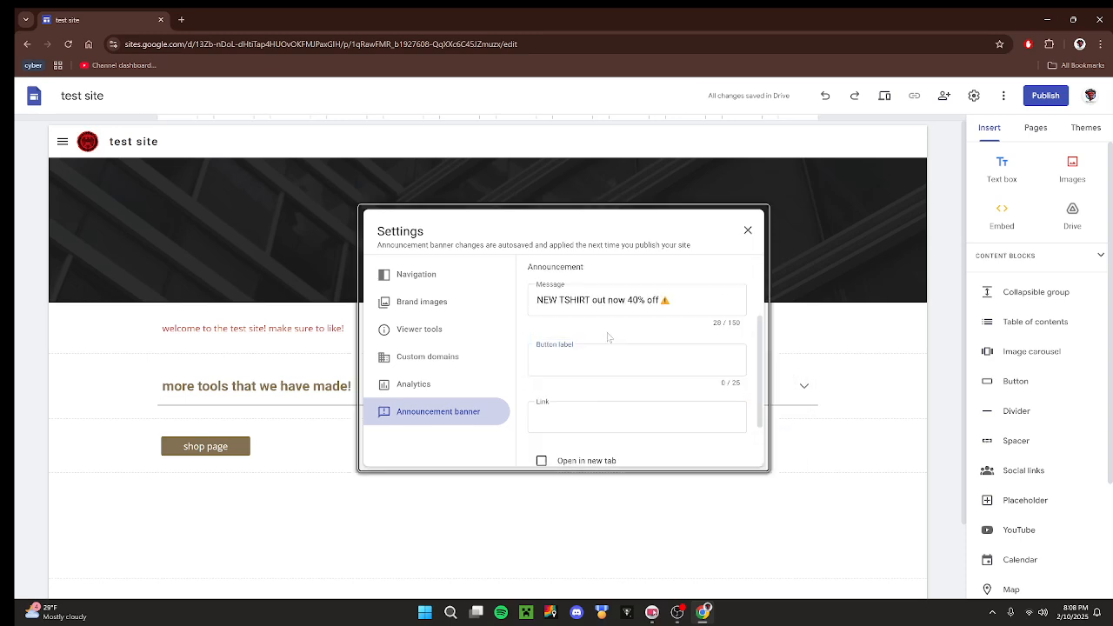
{"action": "left_click", "coordinate": [582, 349]}
{"action": "left_click", "coordinate": [613, 339]}
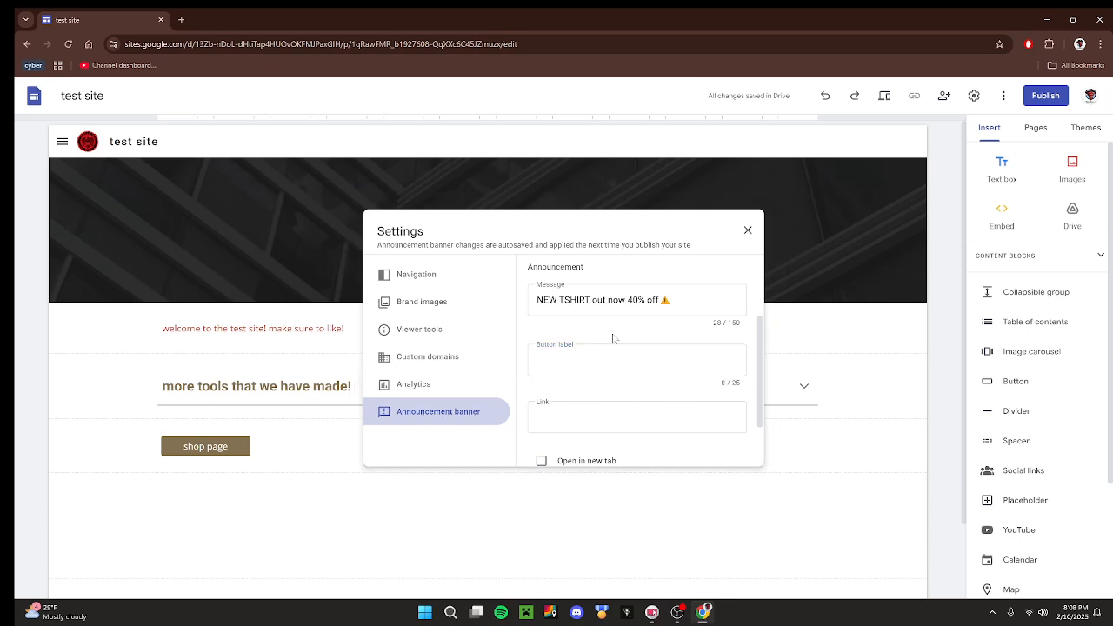
{"action": "scroll", "coordinate": [613, 339], "scroll_direction": "down", "scroll_amount": 2}
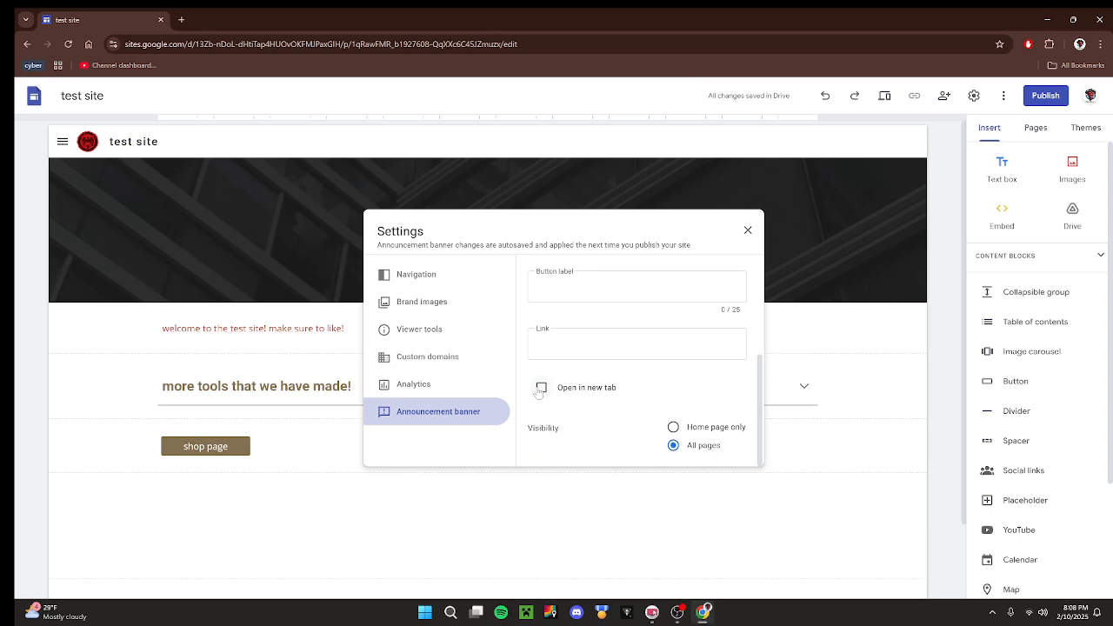
{"action": "left_click", "coordinate": [748, 230]}
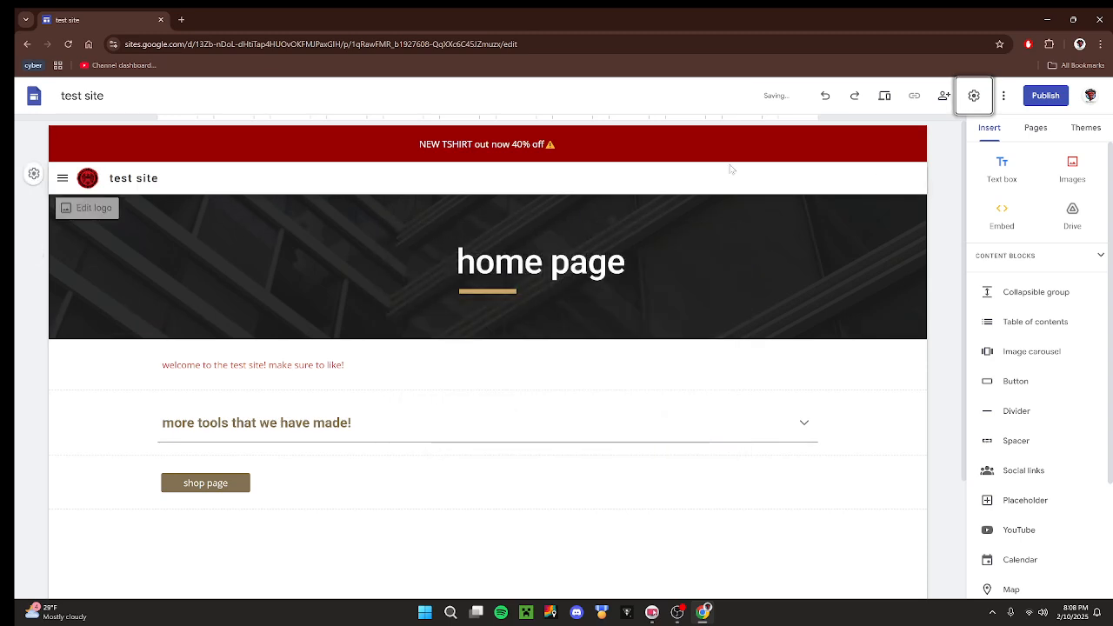
Examine the announcement banner text above the home page header.
{"action": "left_click_drag", "start_coordinate": [420, 146], "coordinate": [556, 145]}
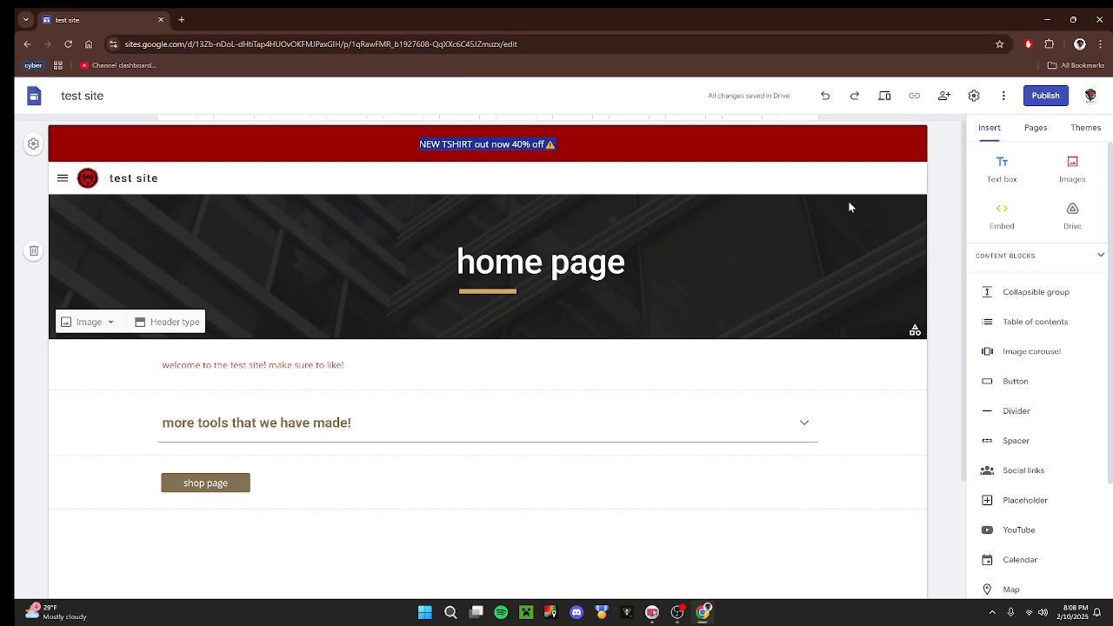
{"action": "left_click", "coordinate": [944, 186]}
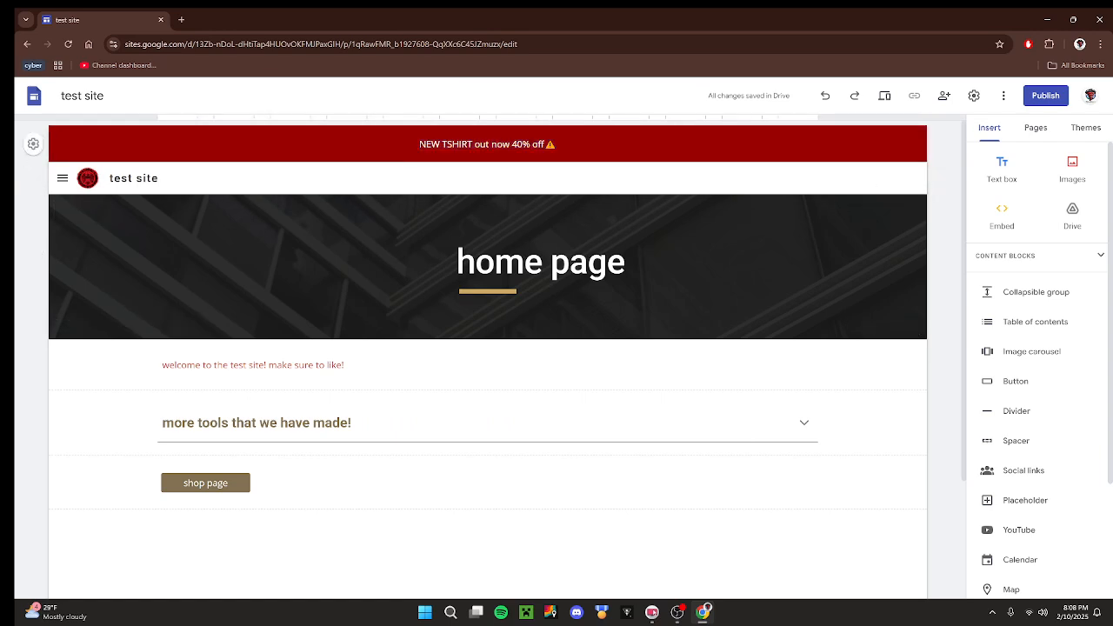
{"action": "left_click_drag", "start_coordinate": [418, 145], "coordinate": [546, 145]}
{"action": "left_click", "coordinate": [942, 184]}
Preview the site on a large screen, following the shop page link and returning to the home page.
{"action": "left_click", "coordinate": [885, 97]}
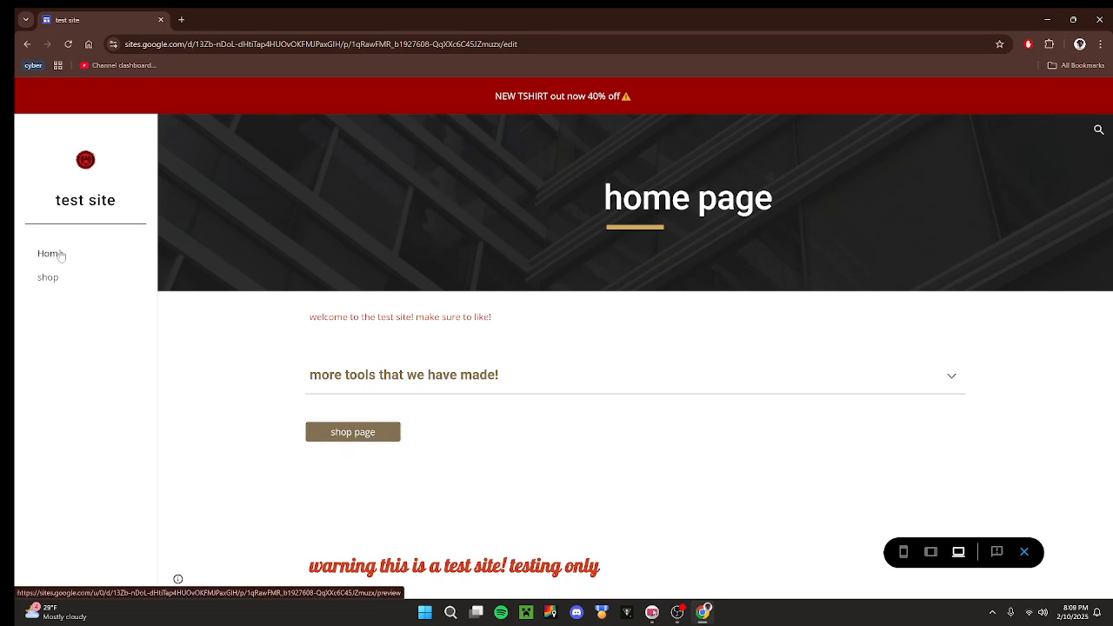
{"action": "left_click", "coordinate": [337, 432]}
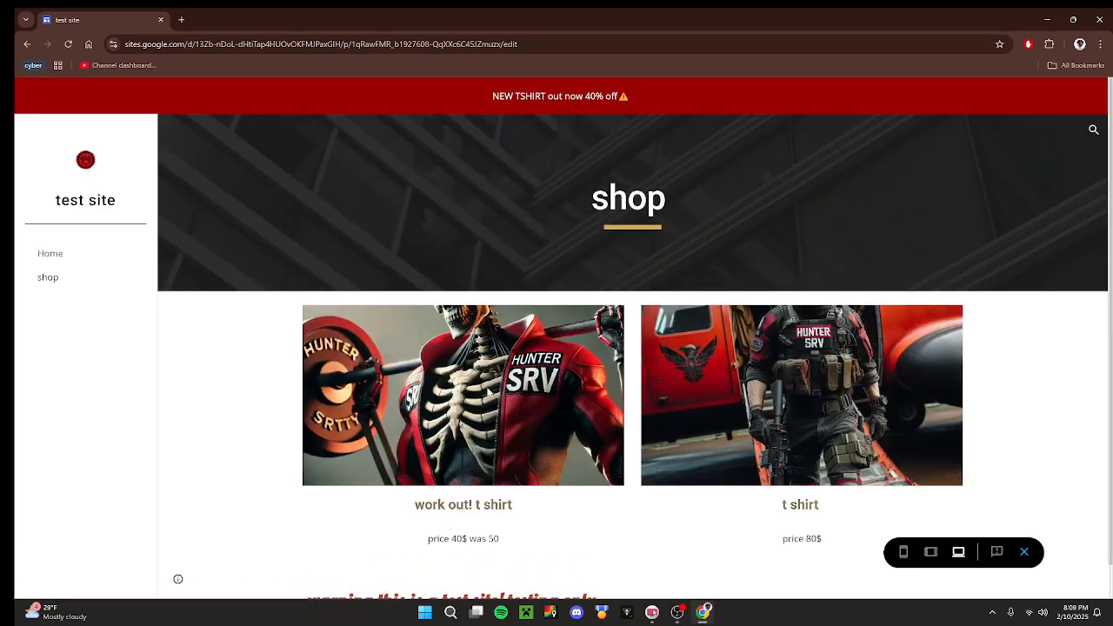
{"action": "scroll", "coordinate": [530, 547], "scroll_direction": "down", "scroll_amount": 1}
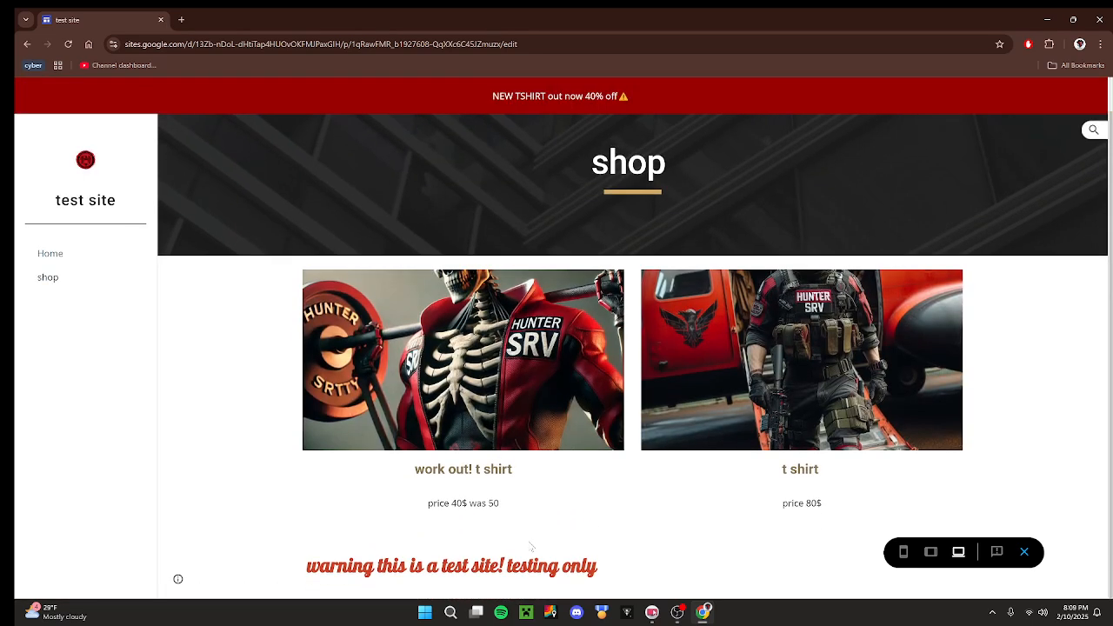
{"action": "scroll", "coordinate": [530, 543], "scroll_direction": "up", "scroll_amount": 1}
{"action": "left_click", "coordinate": [48, 254]}
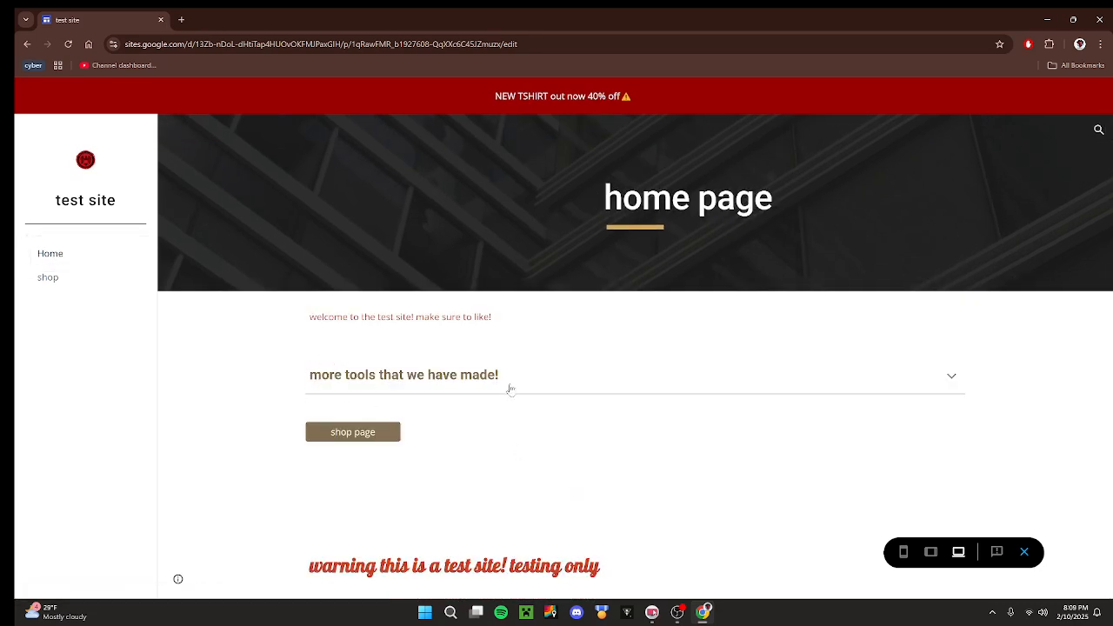
{"action": "left_click", "coordinate": [509, 385]}
{"action": "left_click", "coordinate": [452, 381]}
{"action": "left_click_drag", "start_coordinate": [489, 93], "coordinate": [647, 78]}
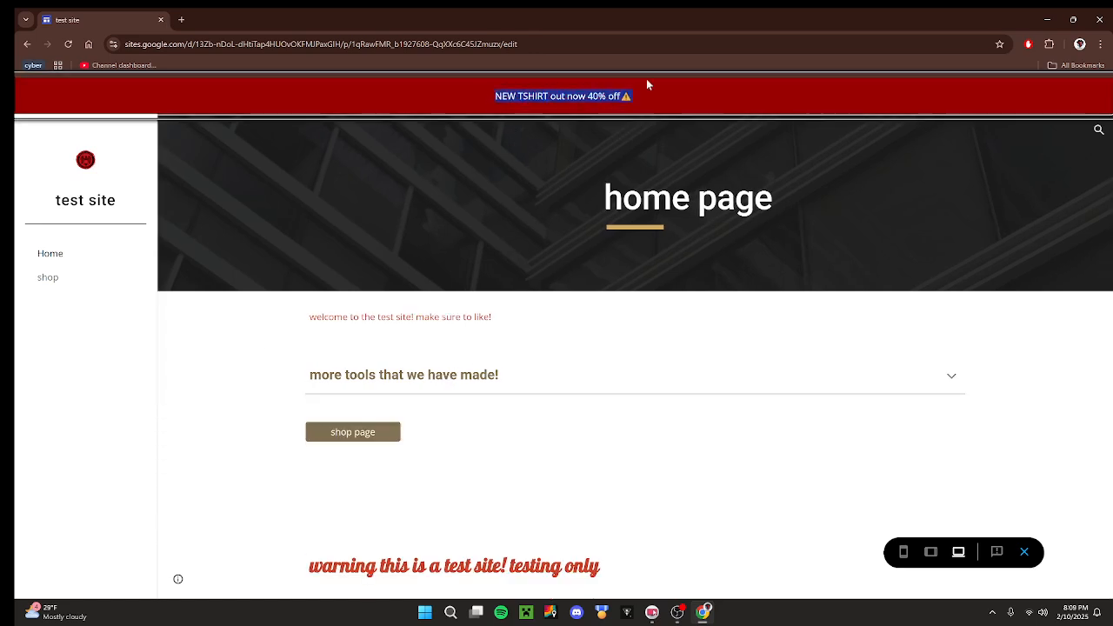
{"action": "left_click", "coordinate": [740, 512]}
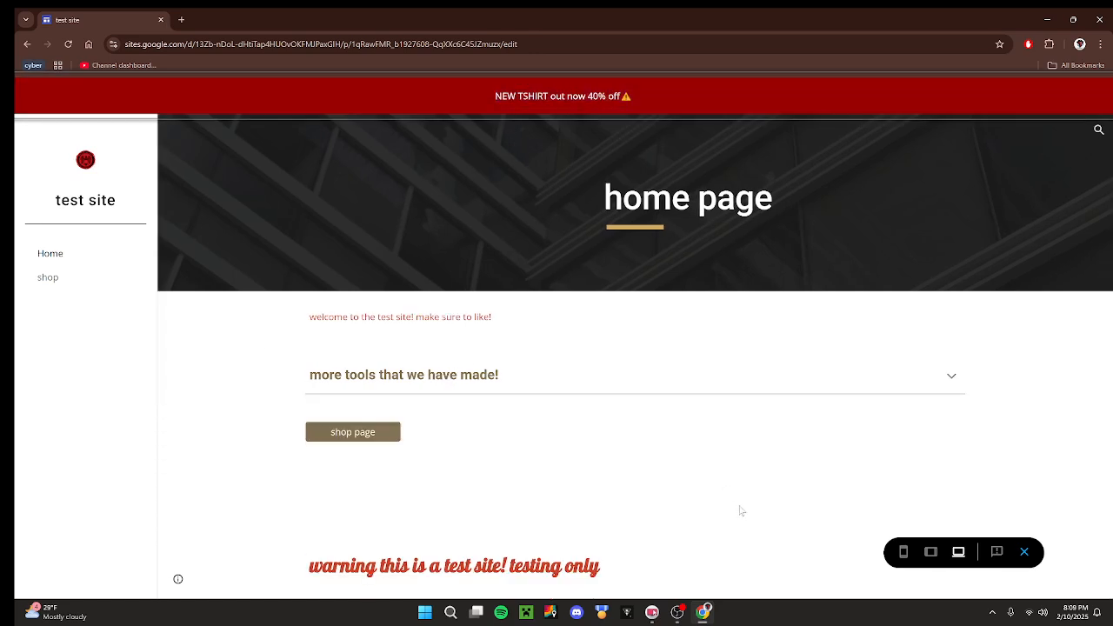
Preview the site at phone size, switching between the home and shop pages through the site navigation and the shop page link.
{"action": "left_click", "coordinate": [904, 552]}
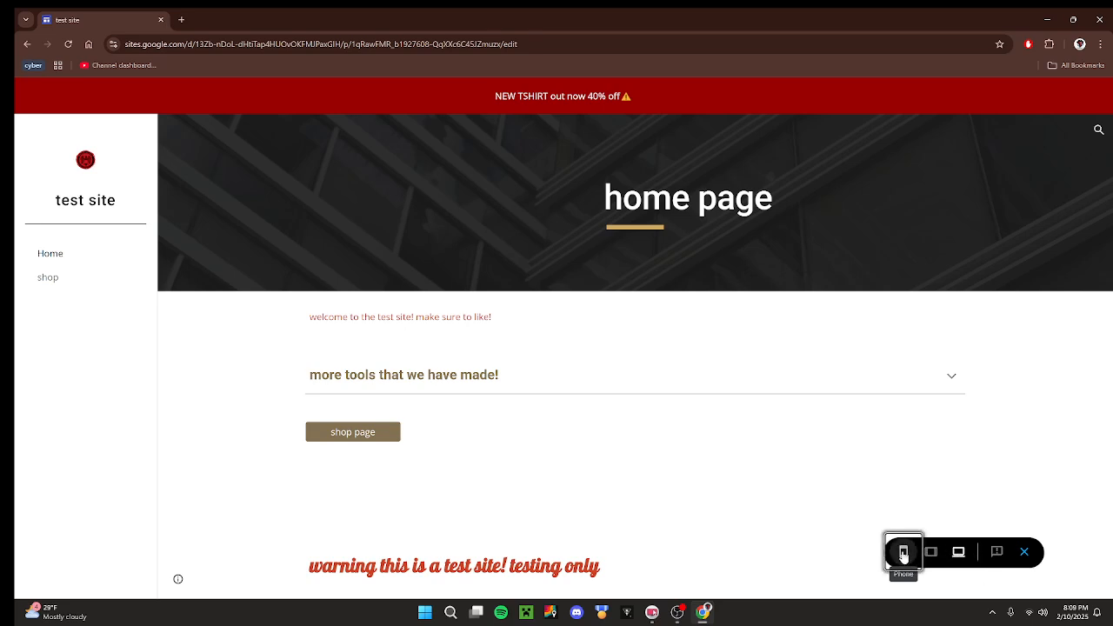
{"action": "scroll", "coordinate": [566, 349], "scroll_direction": "down", "scroll_amount": 3}
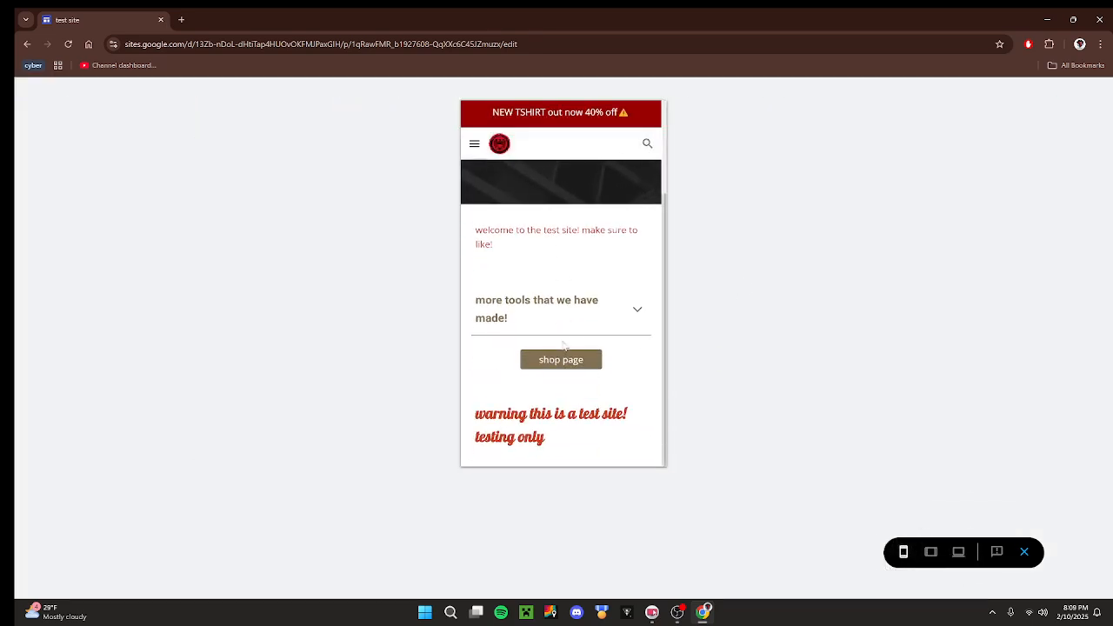
{"action": "scroll", "coordinate": [565, 350], "scroll_direction": "up", "scroll_amount": 3}
{"action": "left_click", "coordinate": [475, 143]}
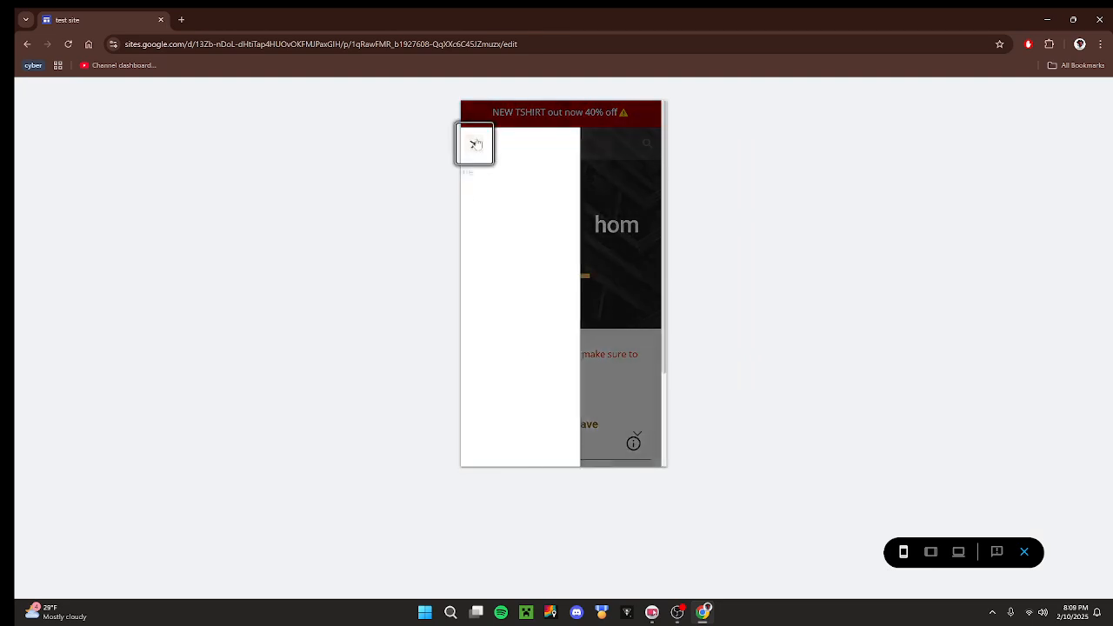
{"action": "left_click", "coordinate": [492, 194]}
{"action": "left_click", "coordinate": [474, 146]}
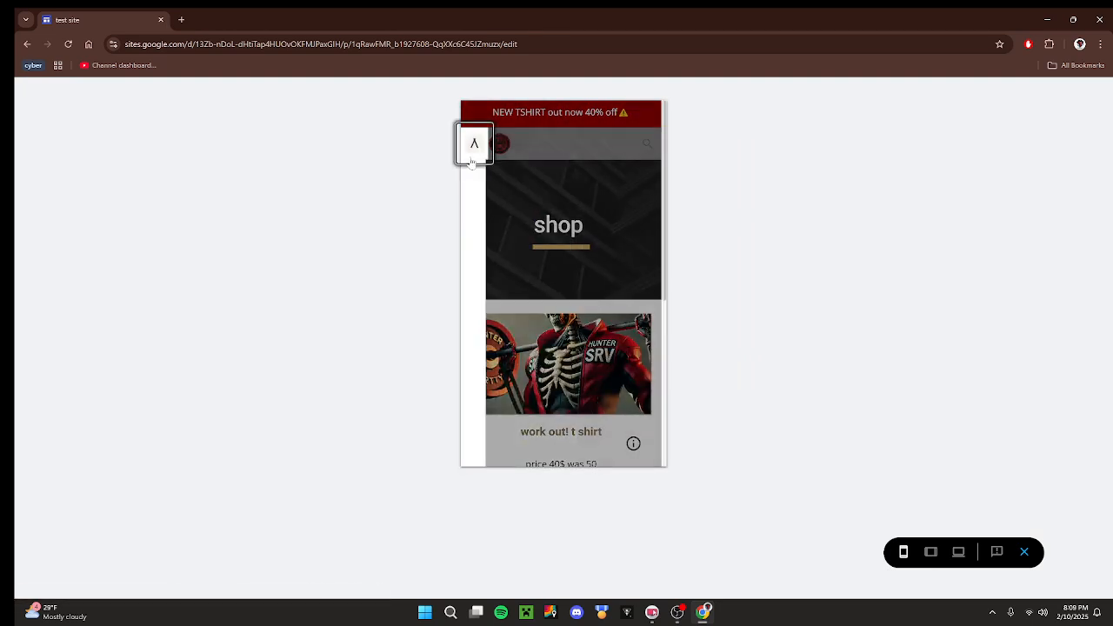
{"action": "left_click", "coordinate": [492, 171]}
{"action": "scroll", "coordinate": [555, 424], "scroll_direction": "down", "scroll_amount": 3}
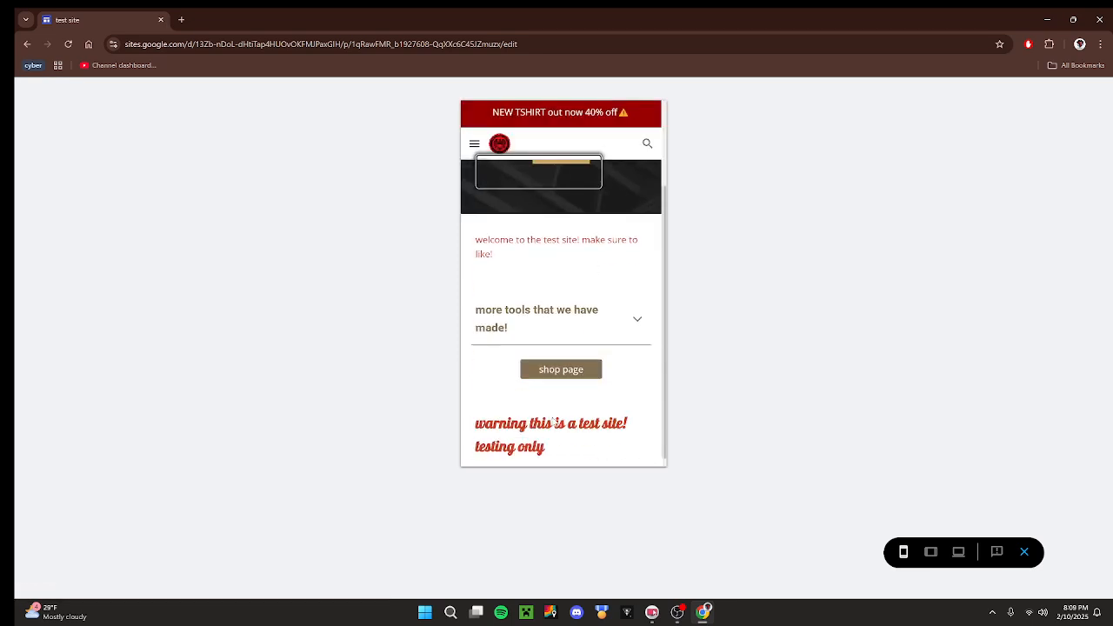
{"action": "left_click", "coordinate": [547, 370]}
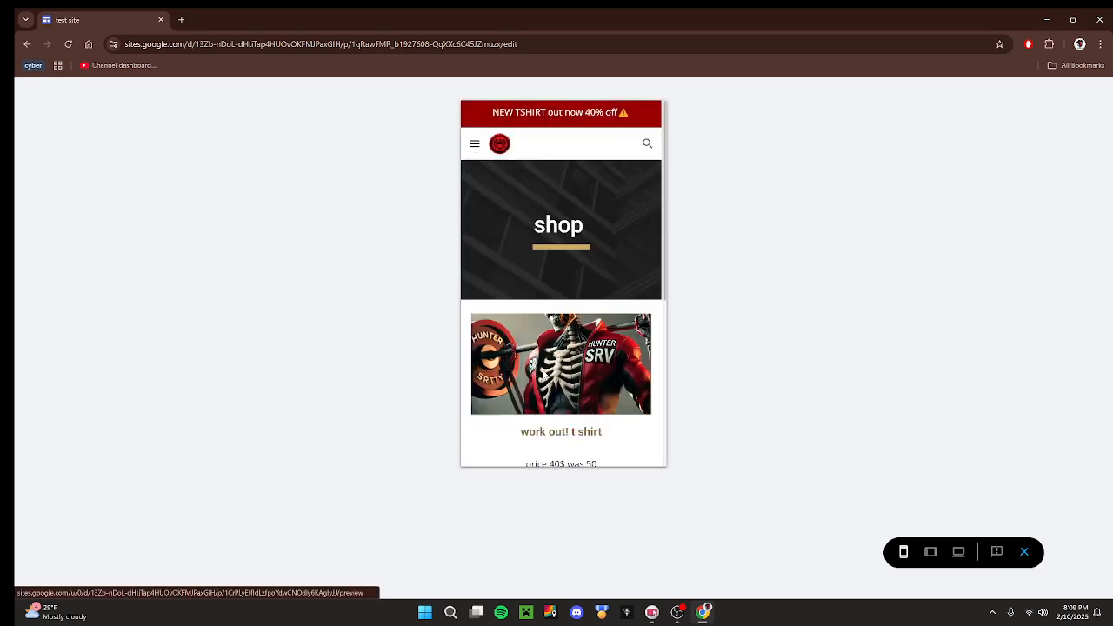
{"action": "left_click", "coordinate": [474, 144]}
{"action": "left_click", "coordinate": [505, 172]}
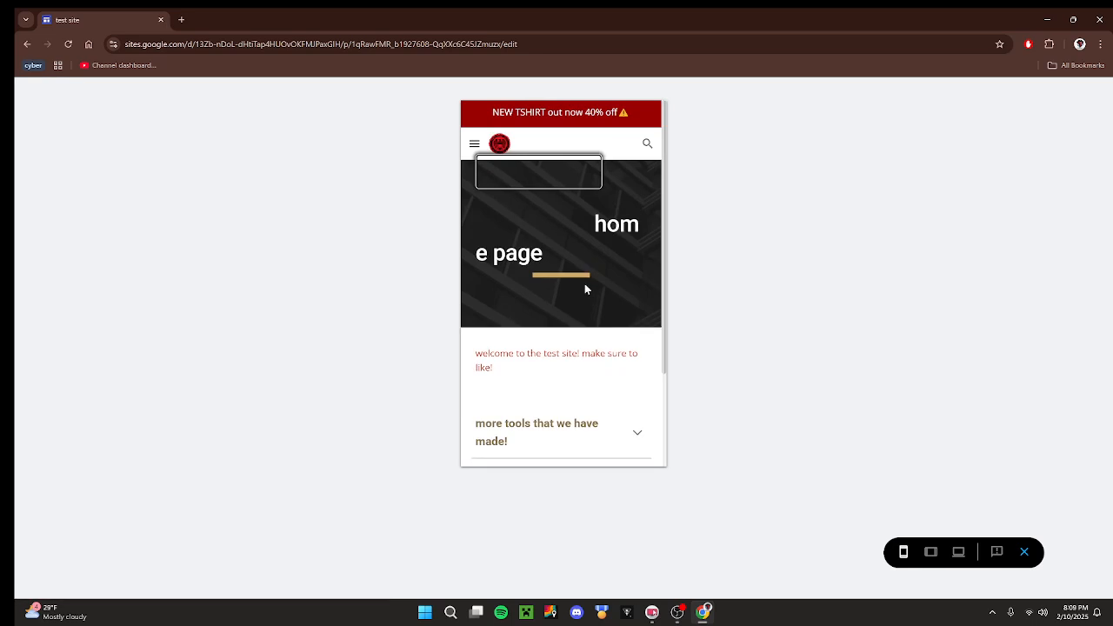
{"action": "scroll", "coordinate": [585, 284], "scroll_direction": "down", "scroll_amount": 3}
{"action": "scroll", "coordinate": [584, 284], "scroll_direction": "up", "scroll_amount": 3}
Preview the site at tablet size and follow the shop page link.
{"action": "left_click", "coordinate": [931, 553]}
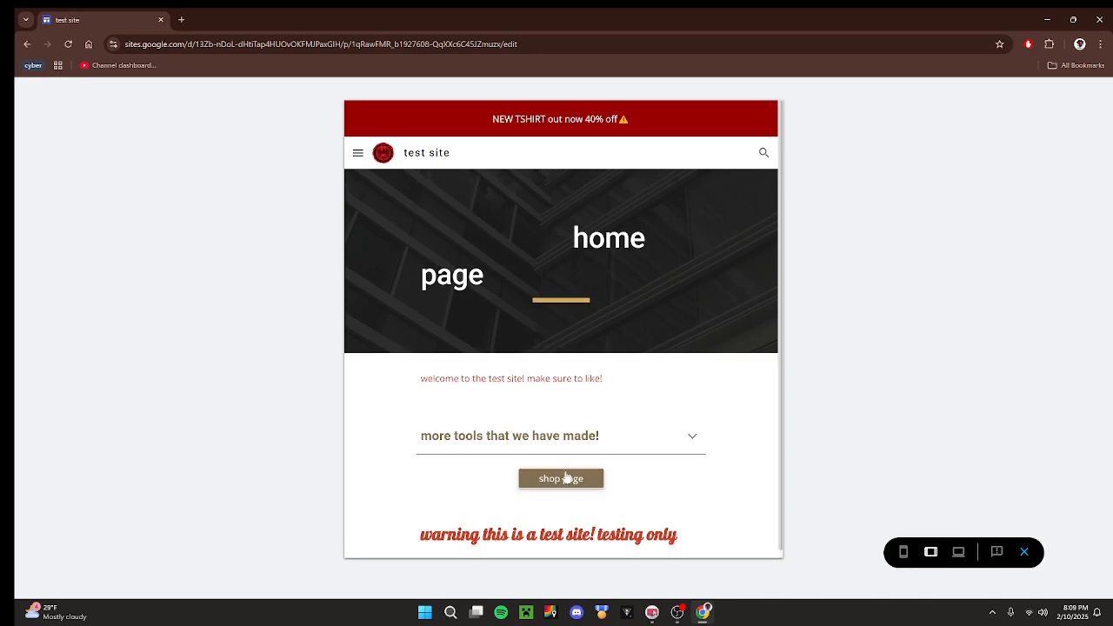
{"action": "left_click", "coordinate": [569, 478]}
{"action": "left_click", "coordinate": [358, 153]}
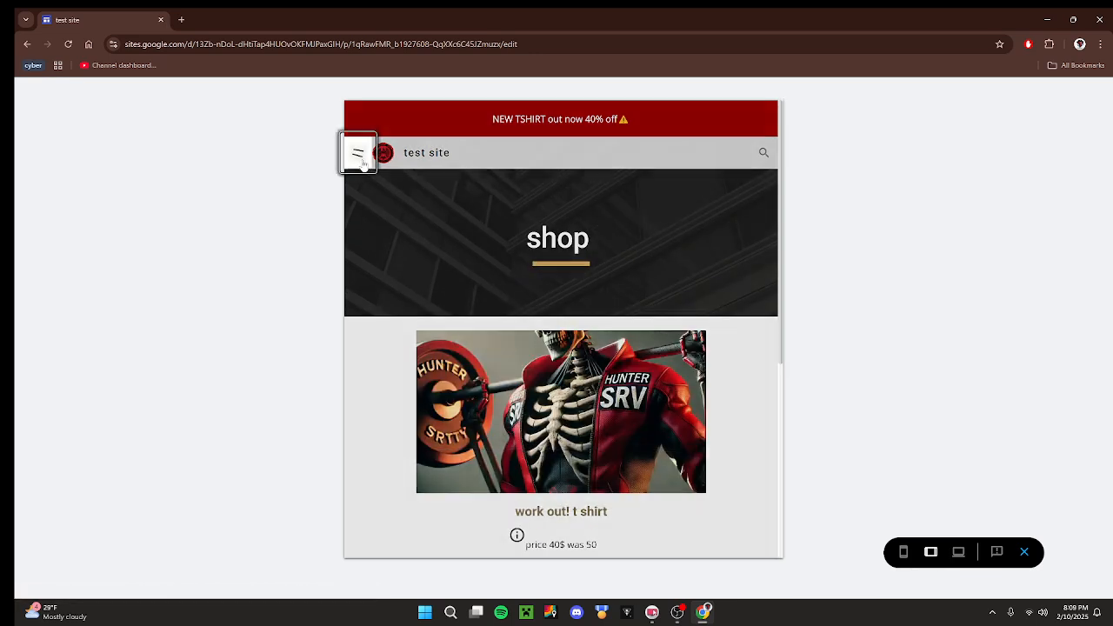
Check the shop page in the large-screen preview and return to editing the site.
{"action": "left_click", "coordinate": [959, 552]}
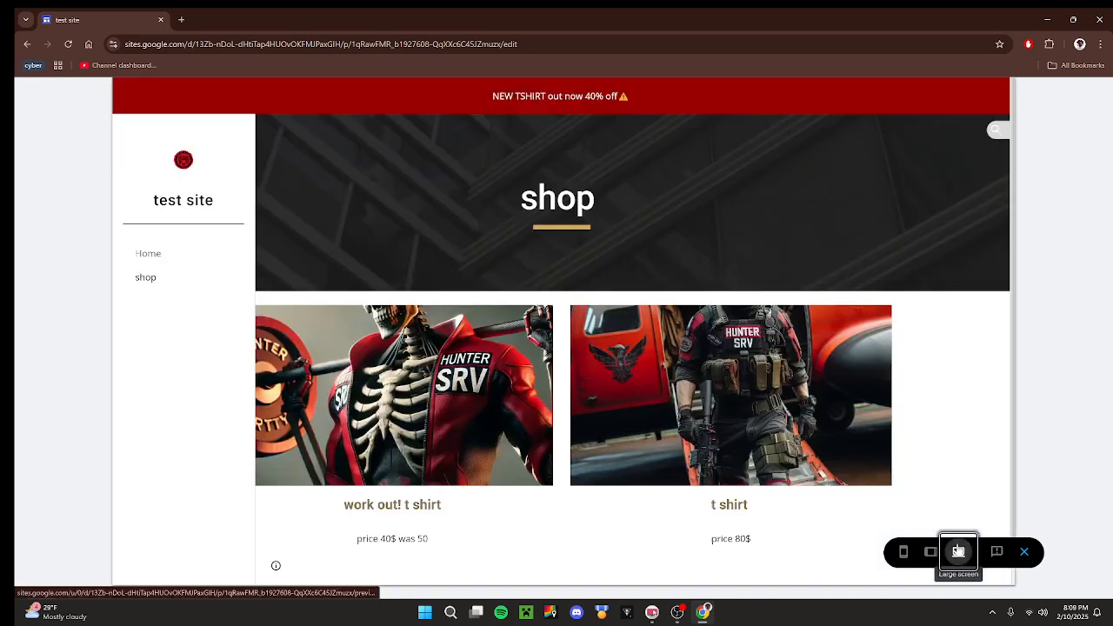
{"action": "left_click", "coordinate": [1013, 371]}
{"action": "scroll", "coordinate": [552, 338], "scroll_direction": "down", "scroll_amount": 1}
{"action": "scroll", "coordinate": [522, 334], "scroll_direction": "up", "scroll_amount": 1}
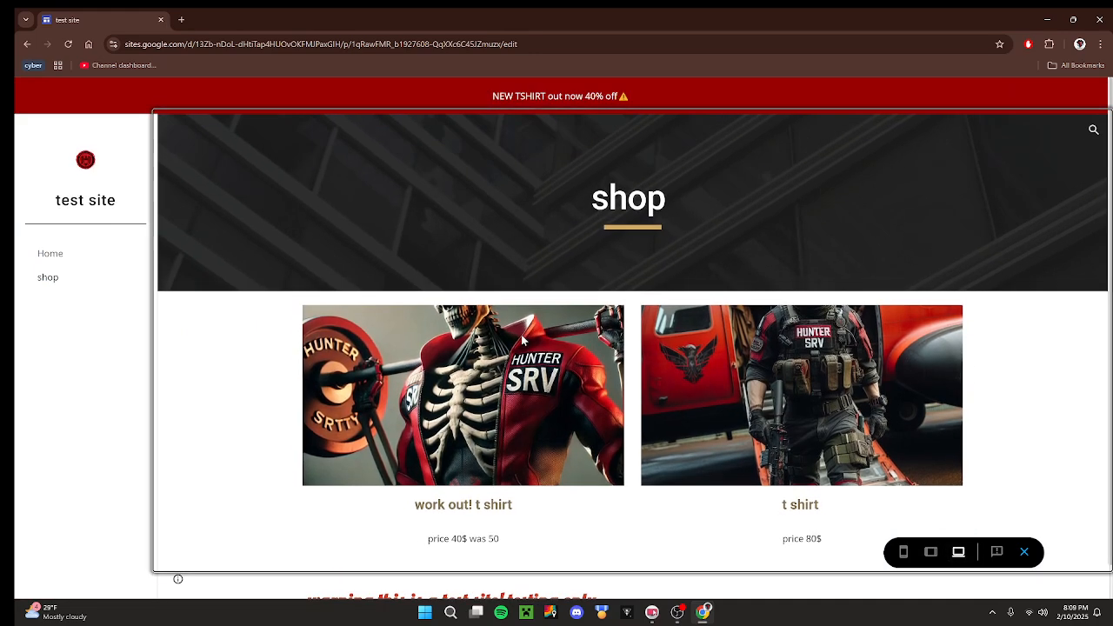
{"action": "left_click", "coordinate": [1024, 552]}
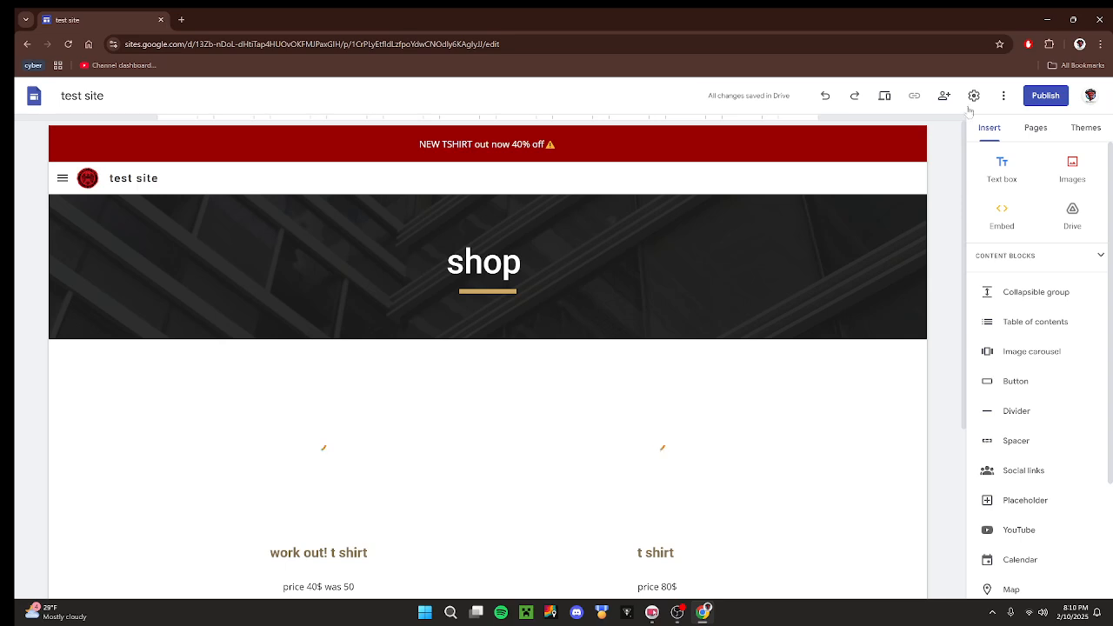
Start publishing the site and set its web address to "testsitehuntersrtvtechsuport".
{"action": "left_click", "coordinate": [1044, 96]}
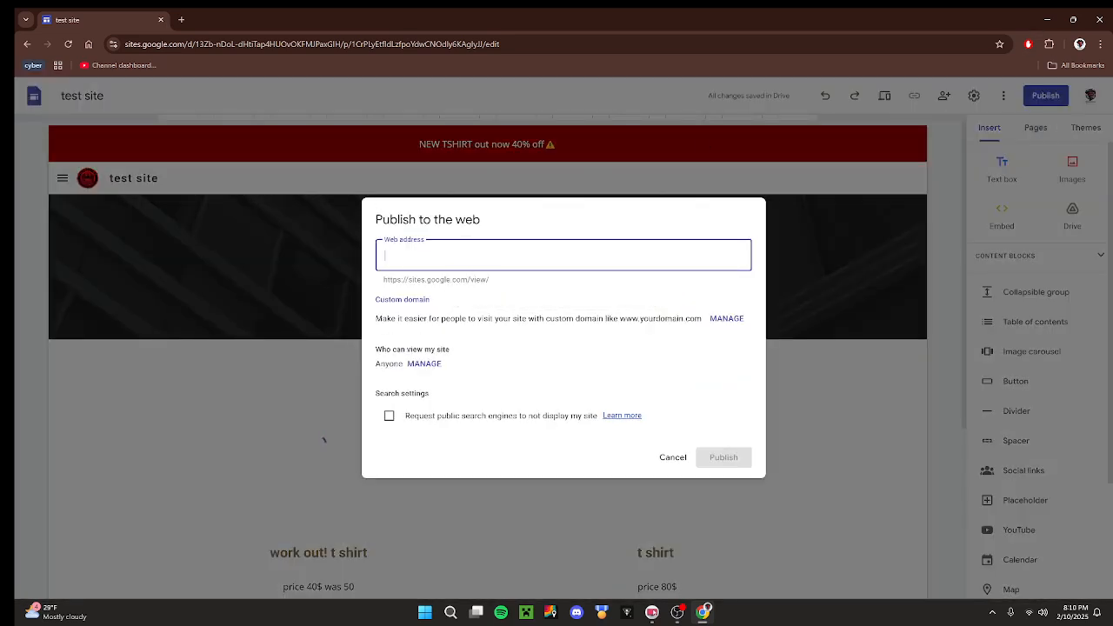
{"action": "type", "text": "testsite"}
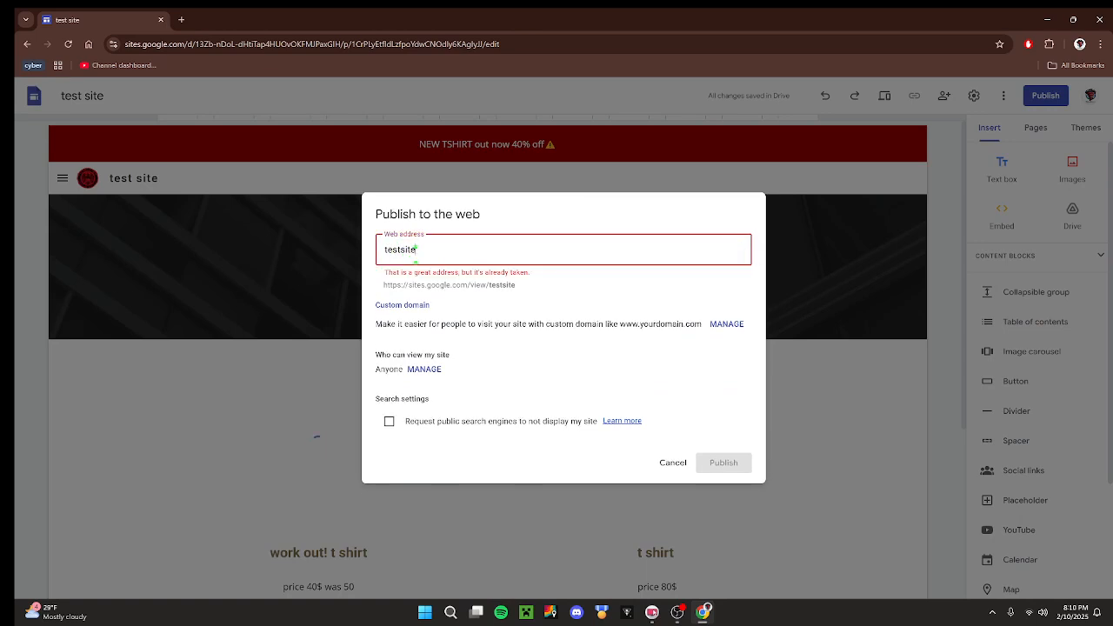
{"action": "type", "text": "hunter"}
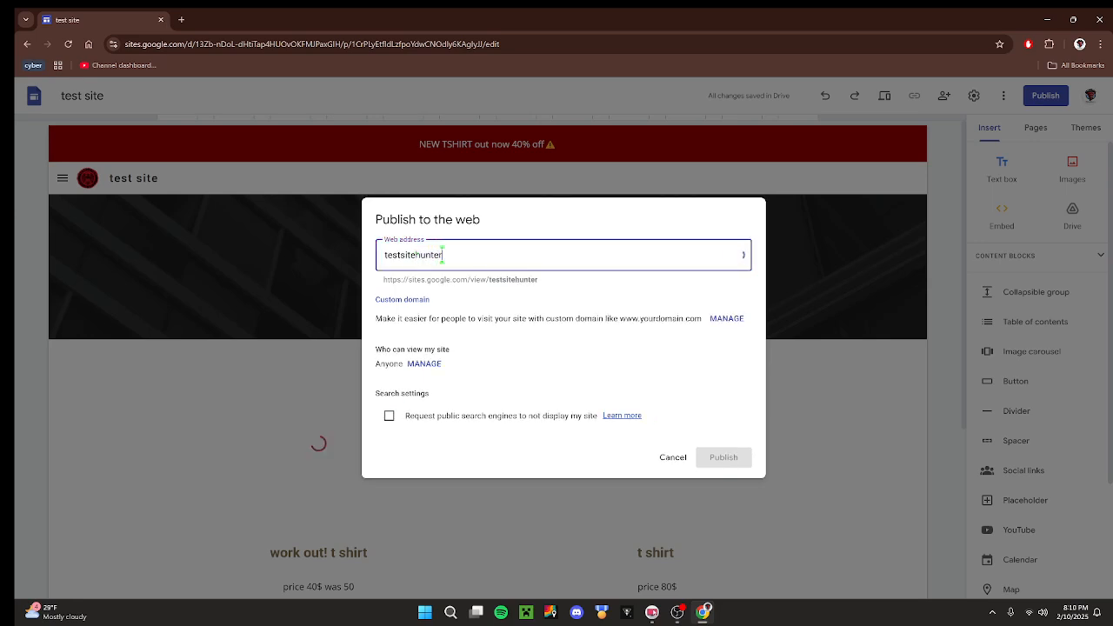
{"action": "type", "text": "srtv"}
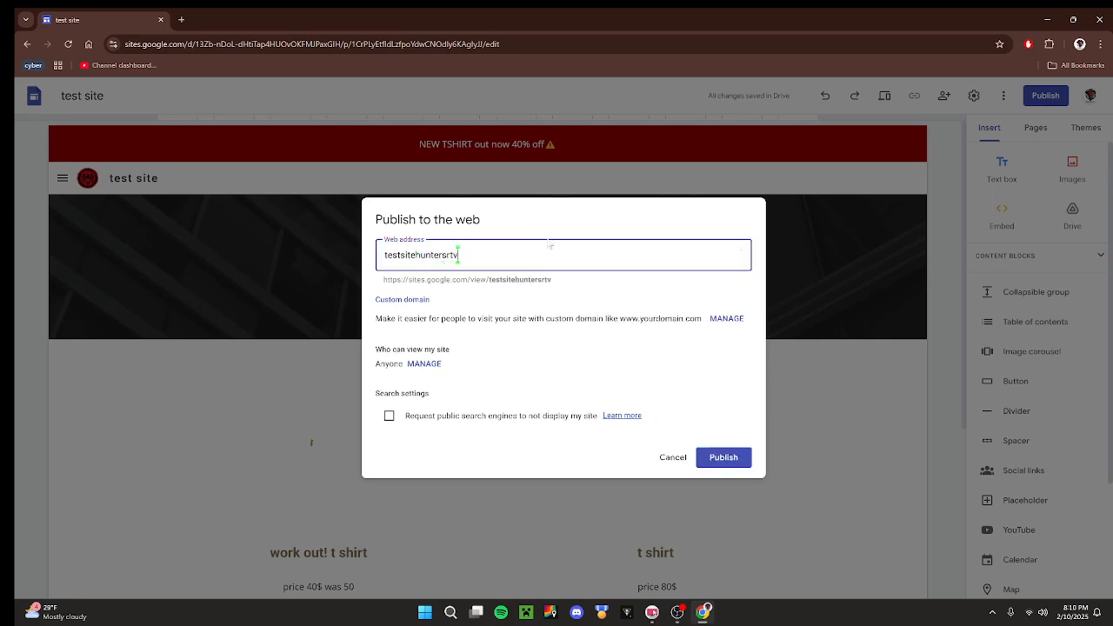
{"action": "type", "text": "techsu"}
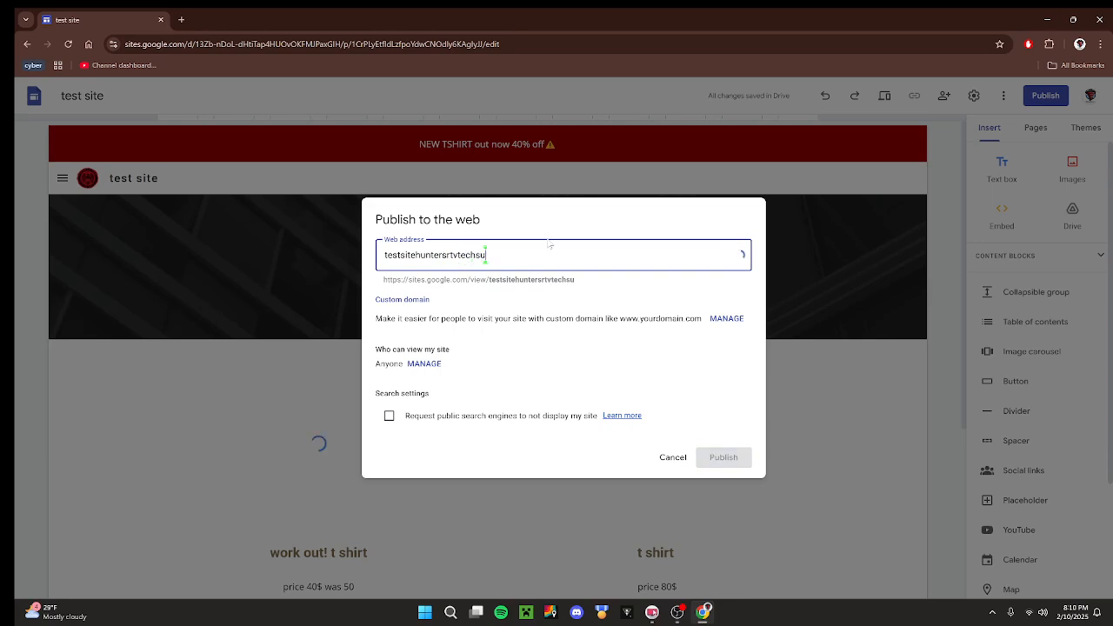
{"action": "type", "text": "port"}
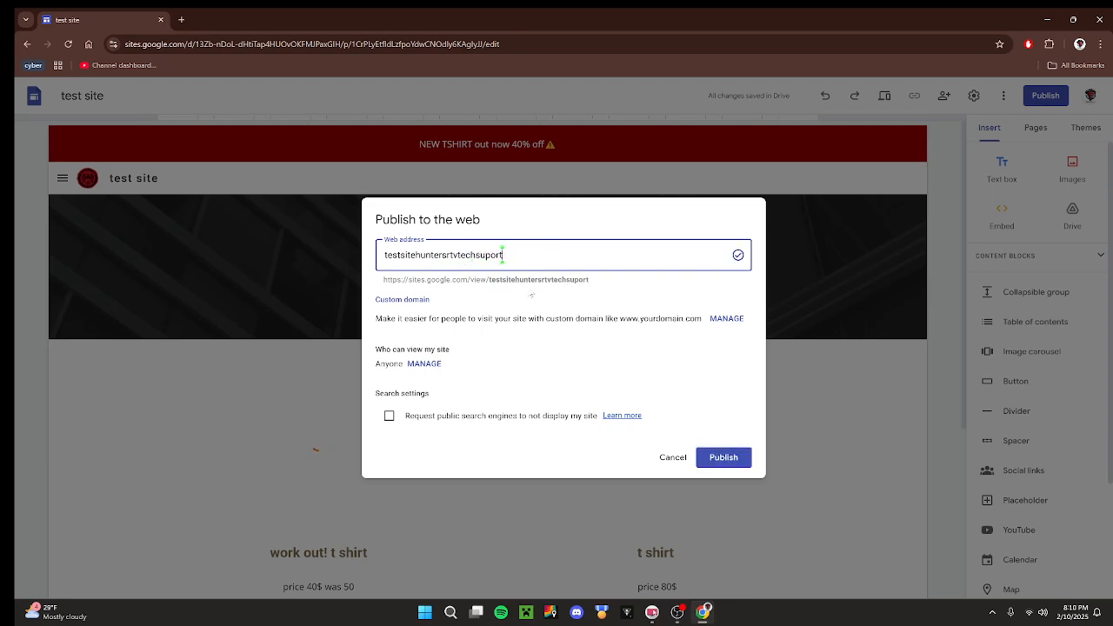
{"action": "left_click", "coordinate": [530, 296]}
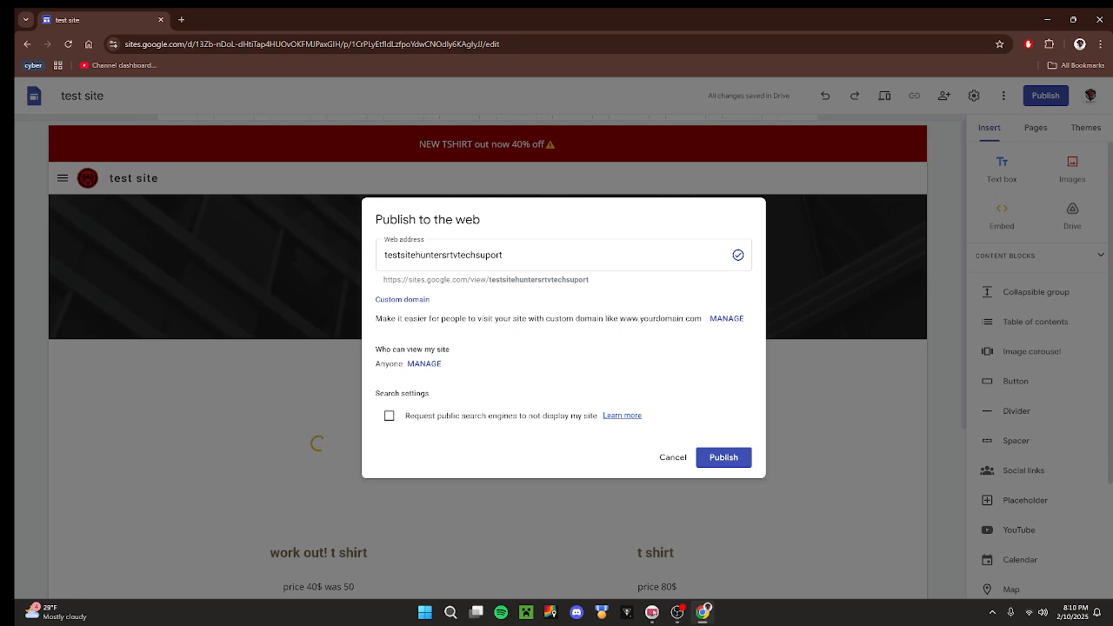
Review who can view the published site in the sharing settings and return to the publishing options.
{"action": "left_click_drag", "start_coordinate": [377, 348], "coordinate": [477, 365]}
{"action": "left_click", "coordinate": [476, 365]}
{"action": "left_click", "coordinate": [428, 365]}
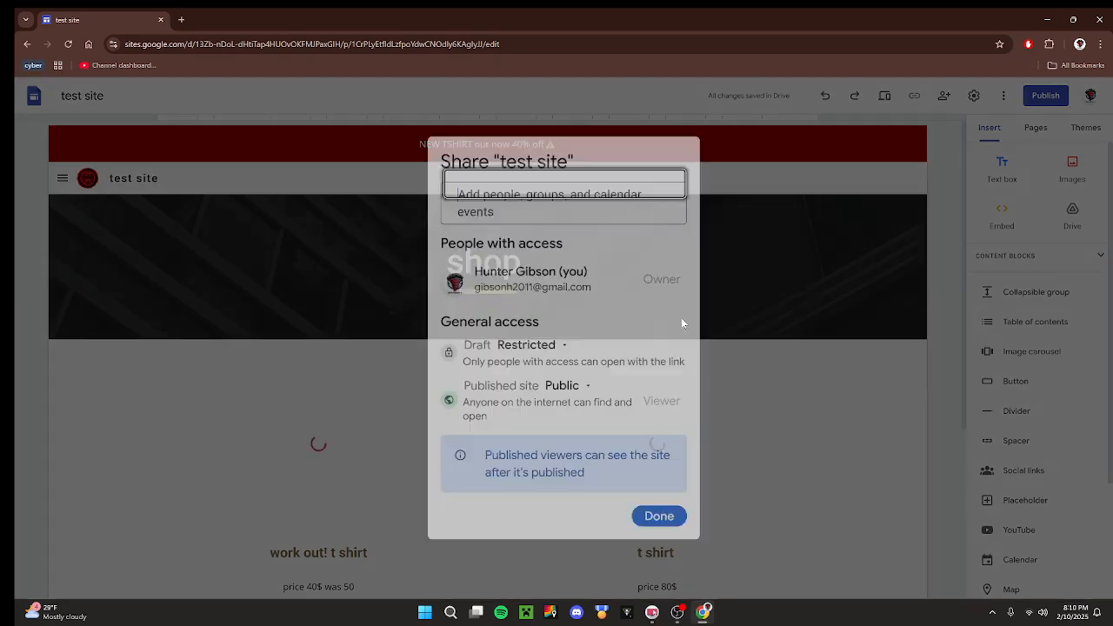
{"action": "left_click", "coordinate": [648, 528]}
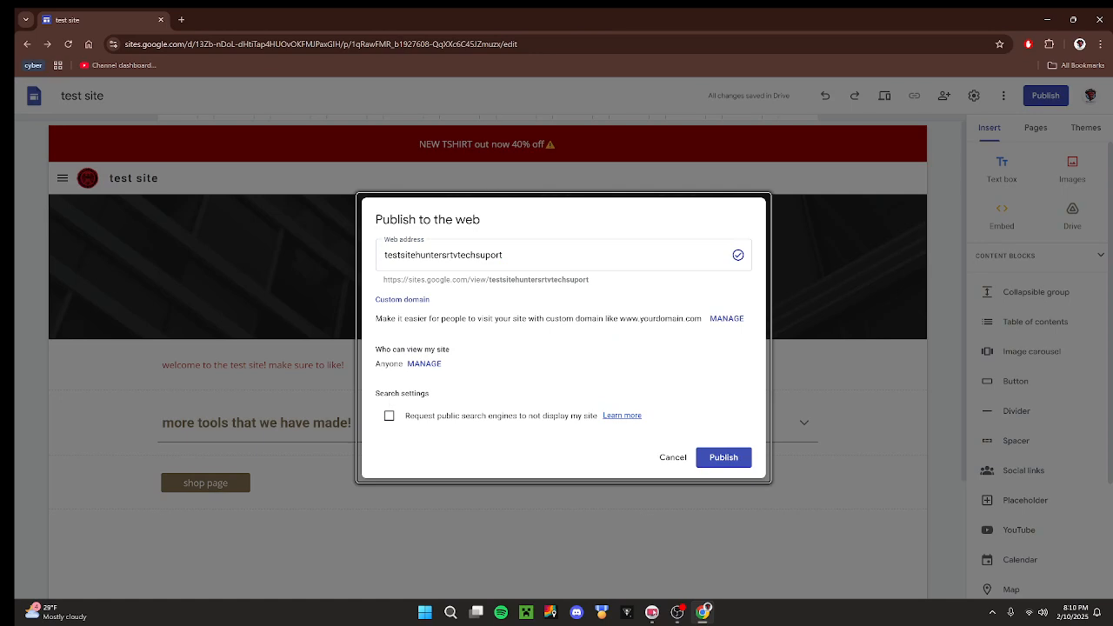
Request that public search engines not display the site, and publish it.
{"action": "left_click_drag", "start_coordinate": [377, 393], "coordinate": [432, 393]}
{"action": "left_click", "coordinate": [450, 393]}
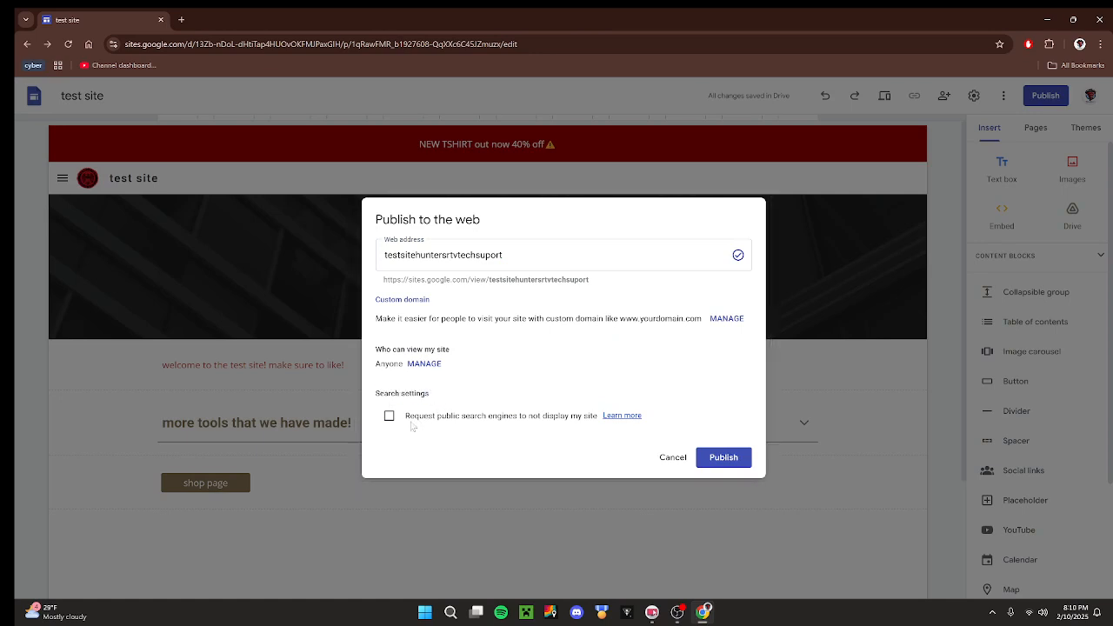
{"action": "left_click", "coordinate": [565, 424]}
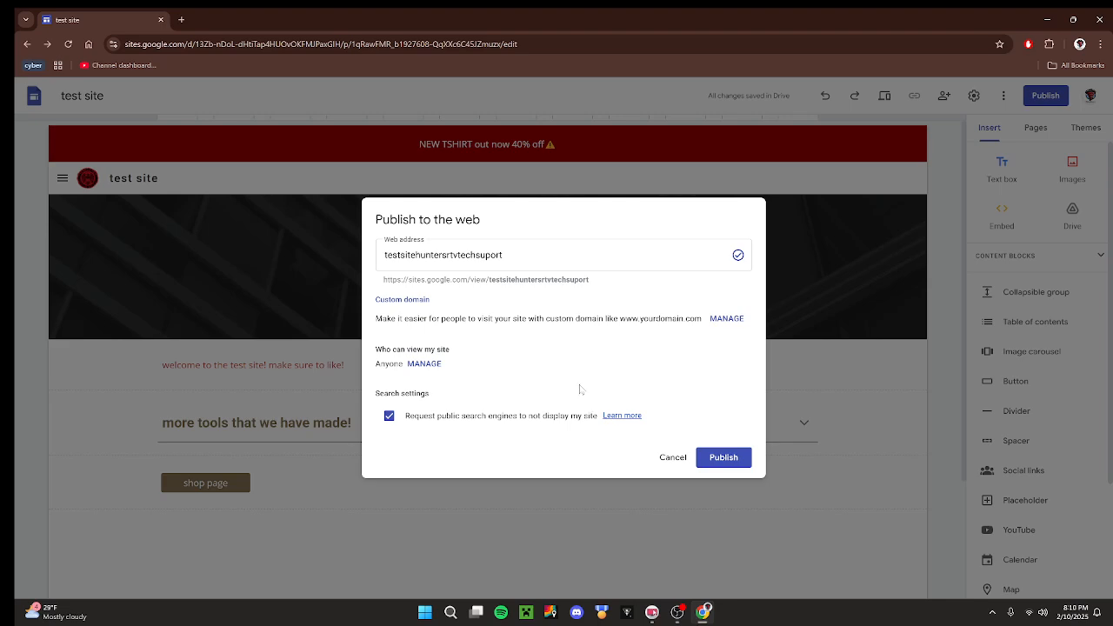
{"action": "left_click", "coordinate": [731, 457]}
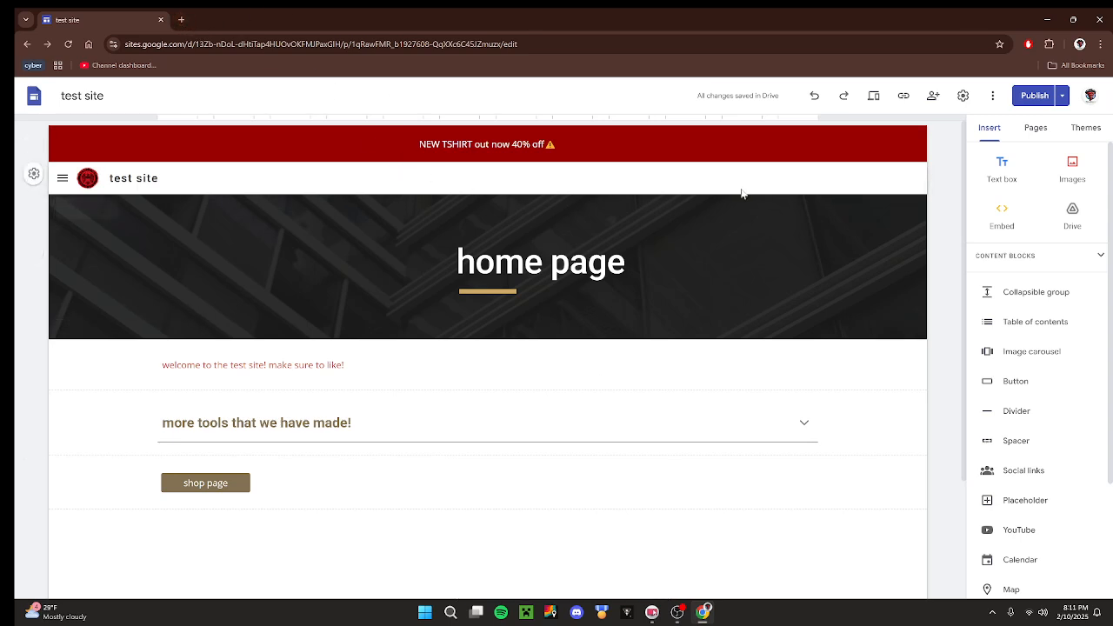
Copy the published site link and open it in a new browser tab.
{"action": "left_click", "coordinate": [904, 97]}
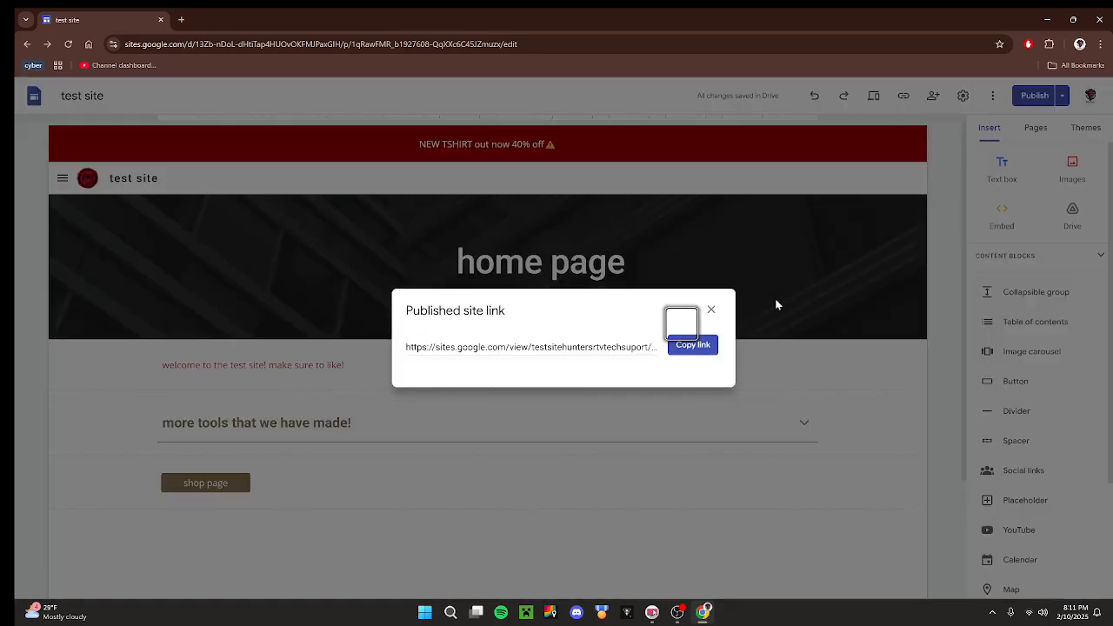
{"action": "left_click", "coordinate": [694, 345]}
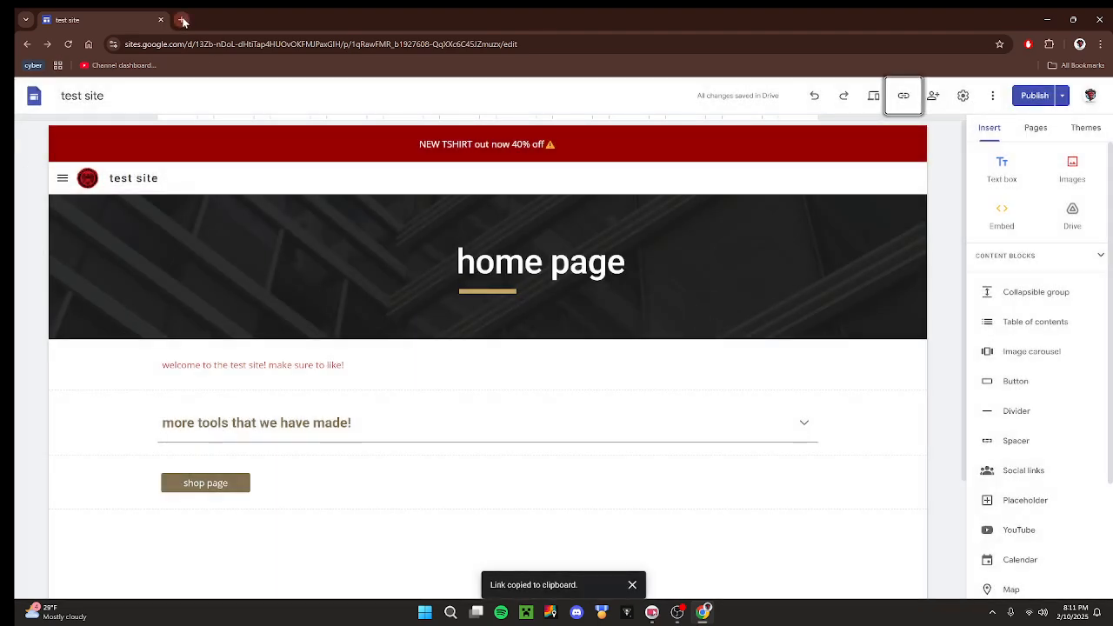
{"action": "left_click", "coordinate": [181, 19]}
{"action": "left_click", "coordinate": [200, 44]}
{"action": "key", "text": "ctrl+v"}
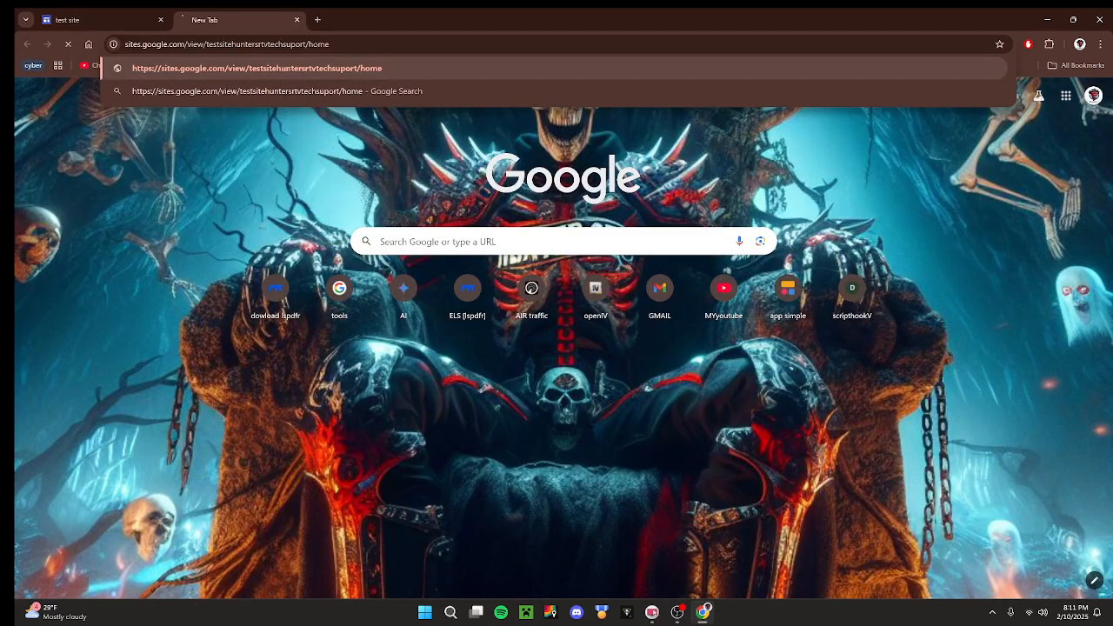
{"action": "key", "text": "Return"}
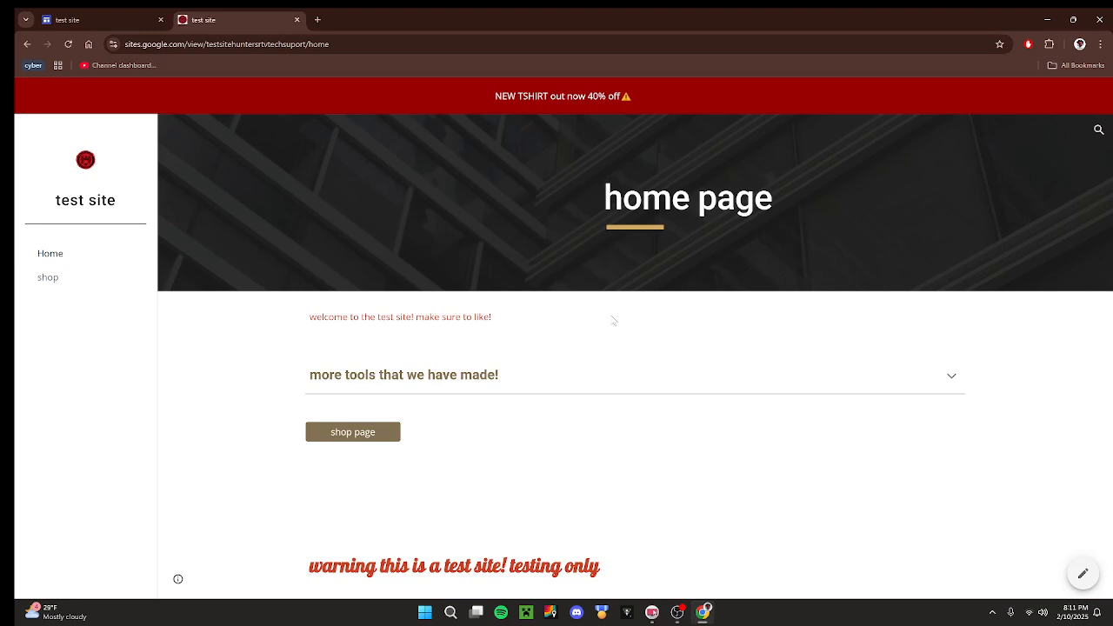
Check the published home and shop pages through the site navigation, and close the published site.
{"action": "double_click", "coordinate": [554, 110]}
{"action": "left_click", "coordinate": [347, 300]}
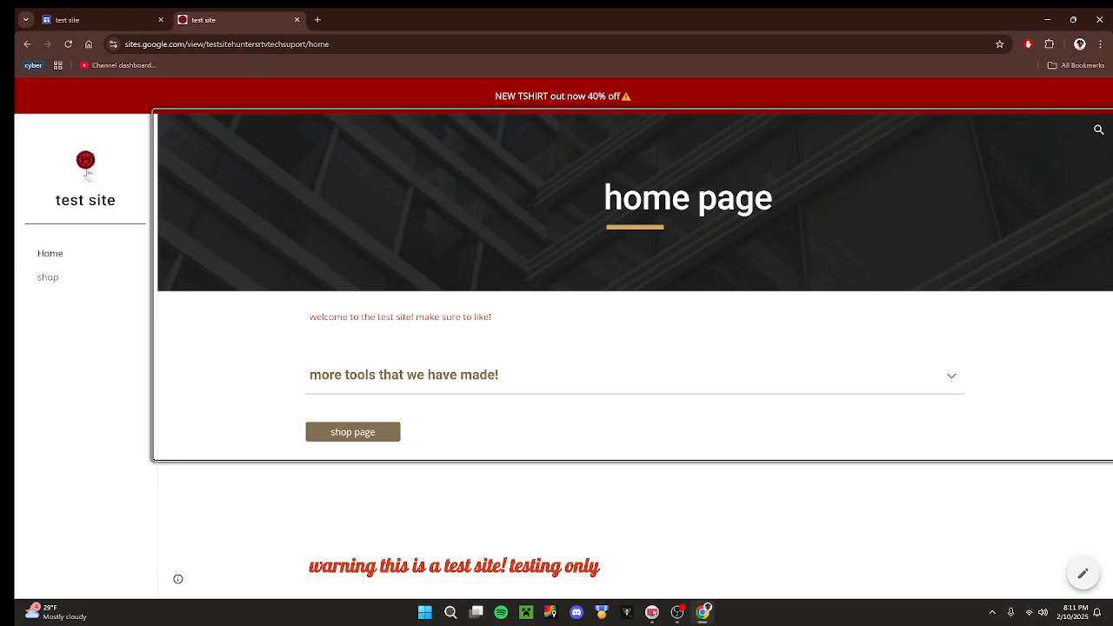
{"action": "left_click", "coordinate": [47, 277]}
{"action": "left_click", "coordinate": [73, 255]}
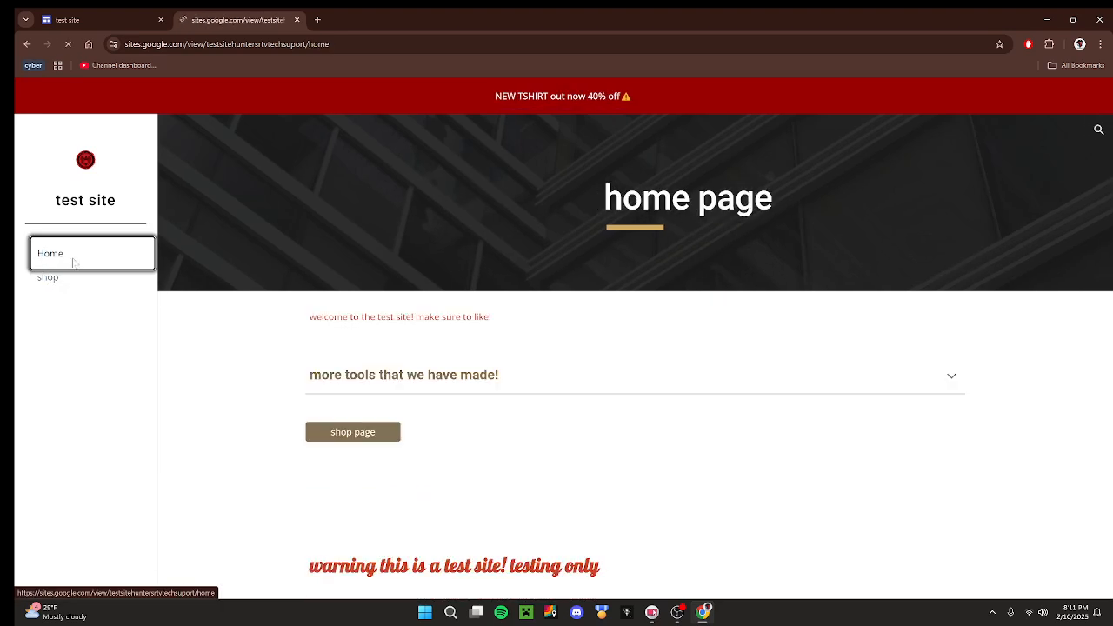
{"action": "left_click", "coordinate": [296, 19]}
Open Google Drive in a new browser tab to look for the site file, and return to the site editor.
{"action": "left_click", "coordinate": [181, 19]}
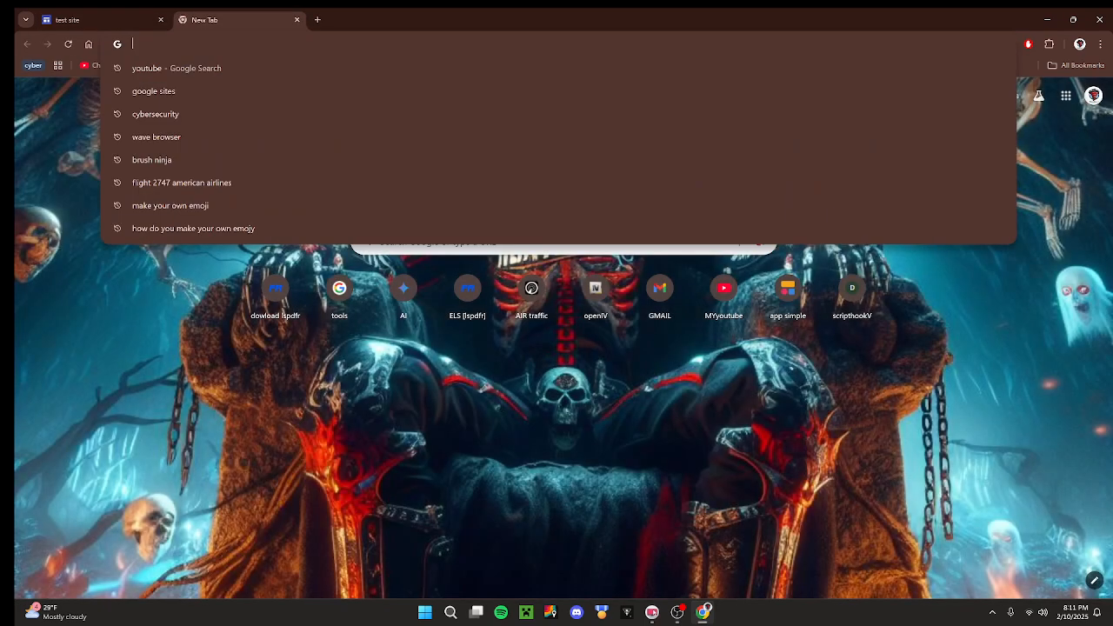
{"action": "type", "text": "drive.google.com/drive/"}
{"action": "key", "text": "Return"}
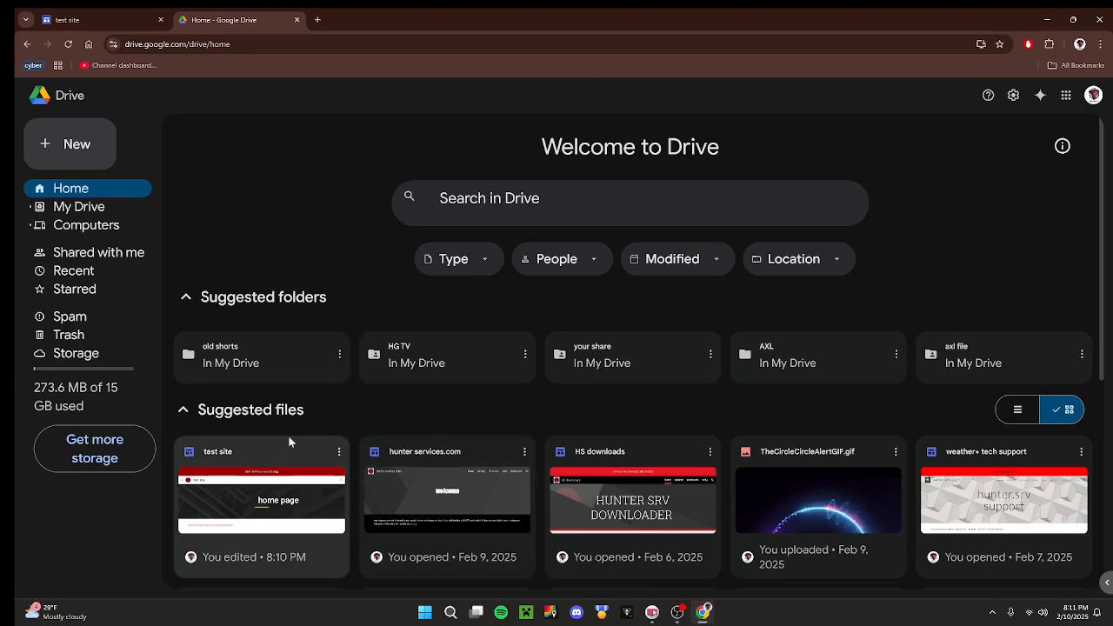
{"action": "left_click", "coordinate": [297, 21]}
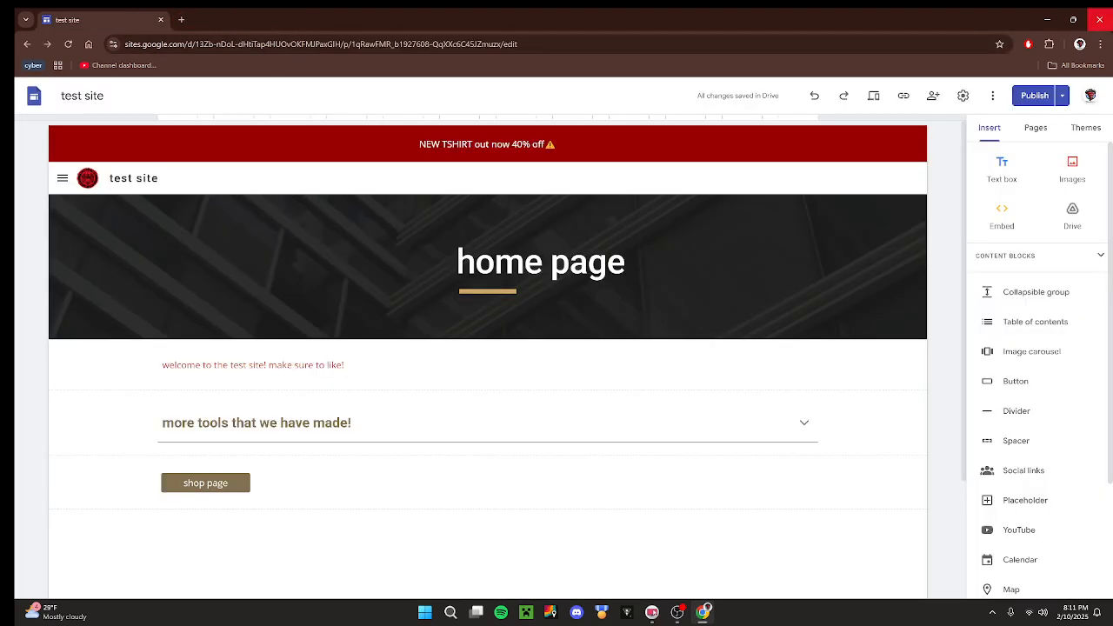
{"action": "left_click", "coordinate": [1100, 19]}
{"action": "left_click", "coordinate": [689, 613]}
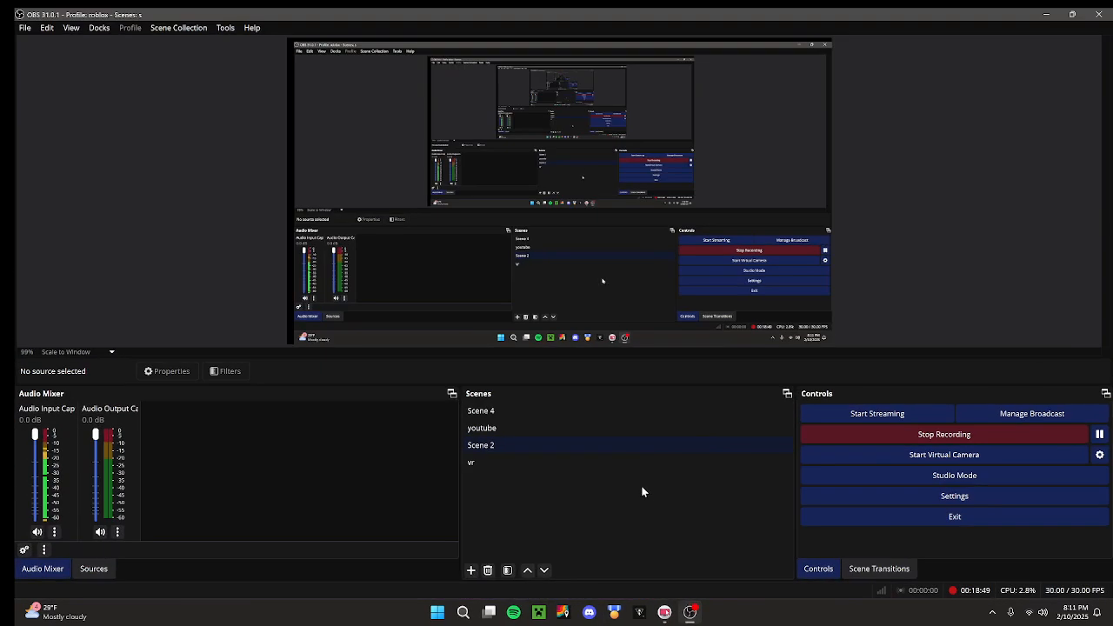